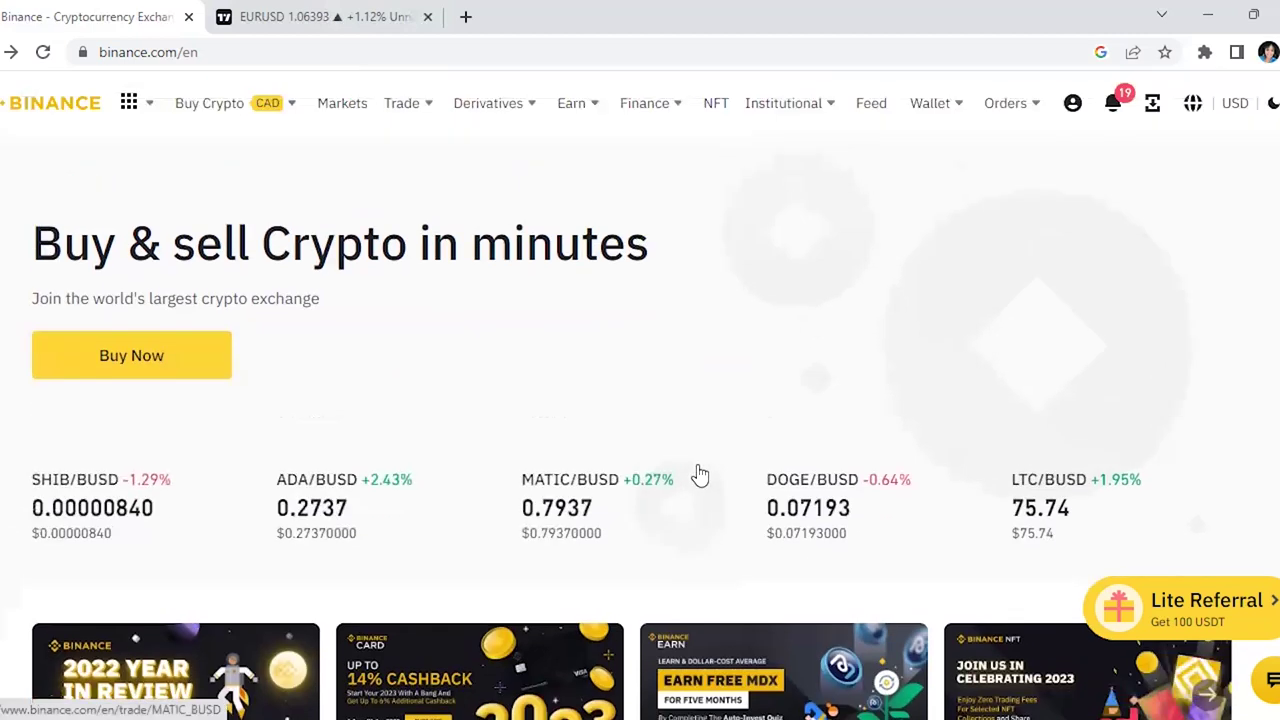
pyautogui.scroll(-1, 673, 492)
pyautogui.scroll(1, 623, 509)
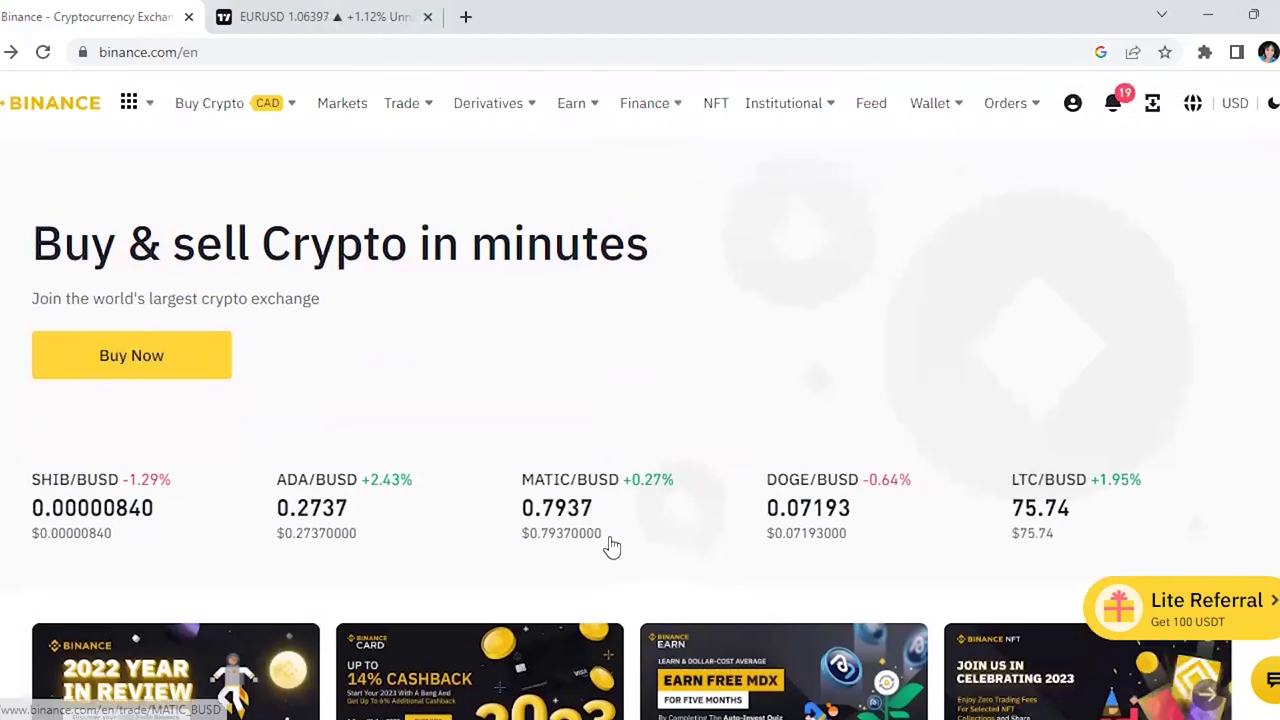
pyautogui.moveTo(571, 103)
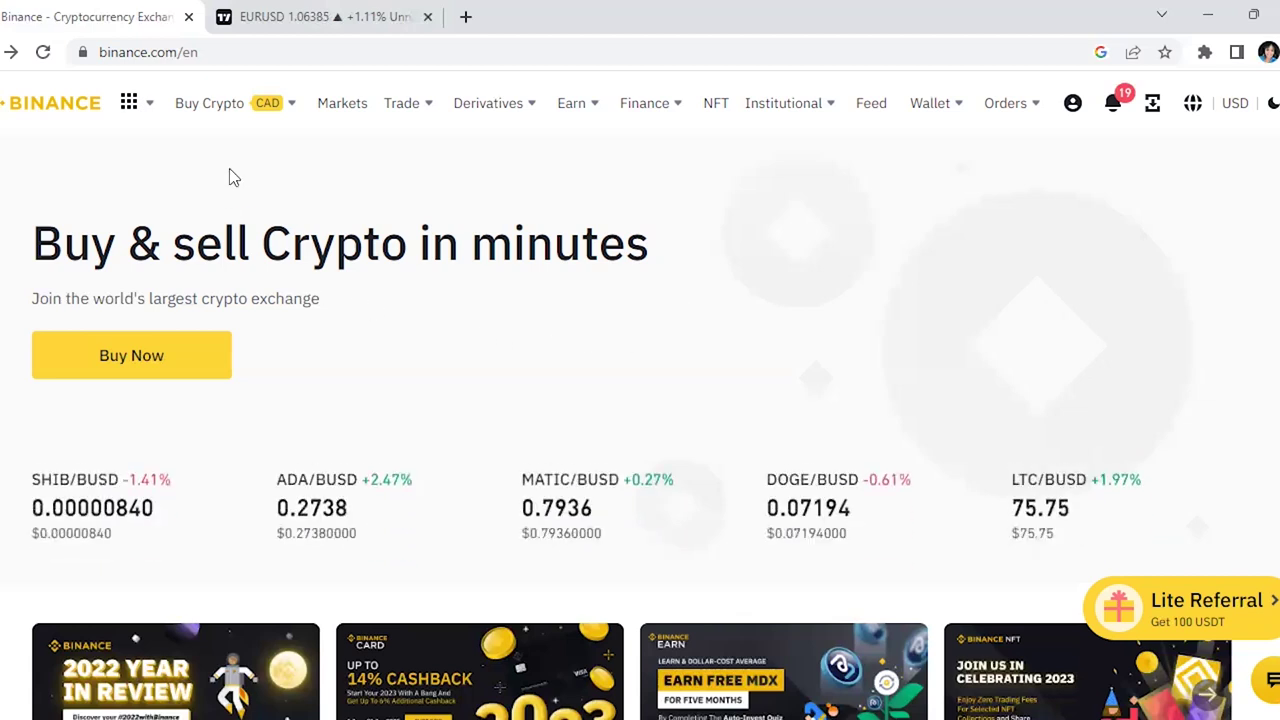
# Open the page for buying crypto with a credit or debit card, paying in CAD.
pyautogui.moveTo(271, 112)
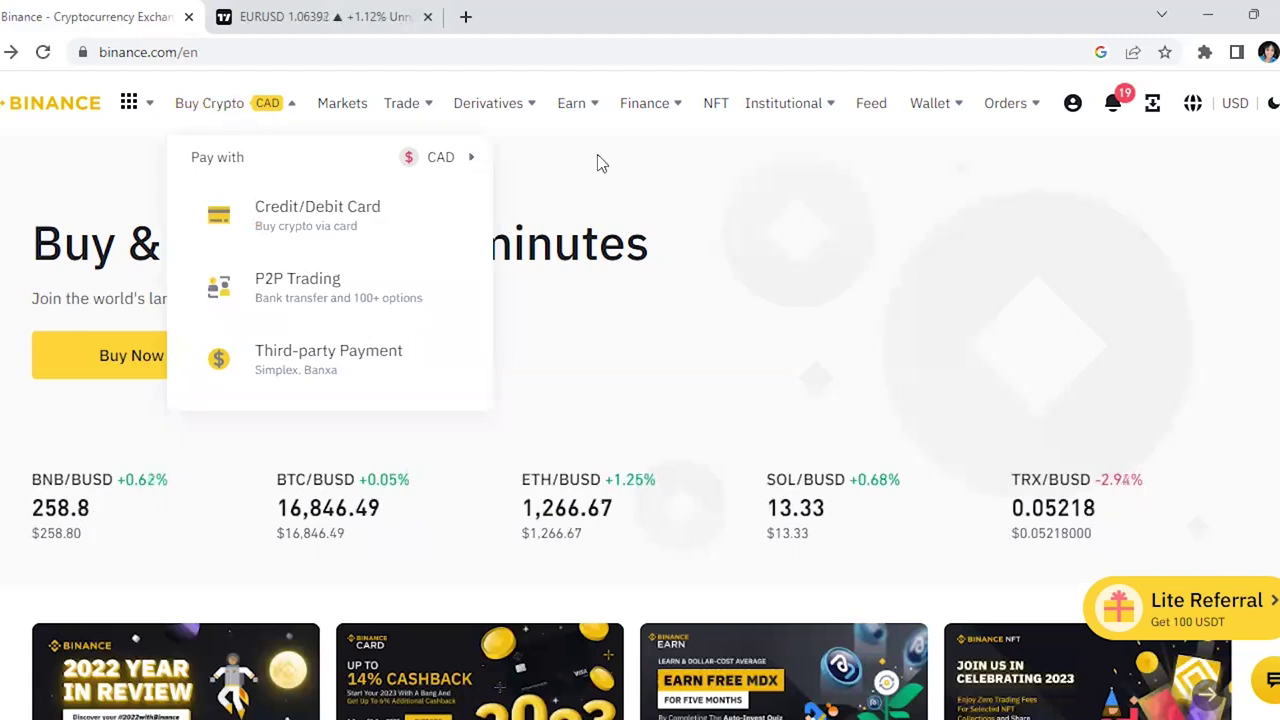
pyautogui.moveTo(355, 295)
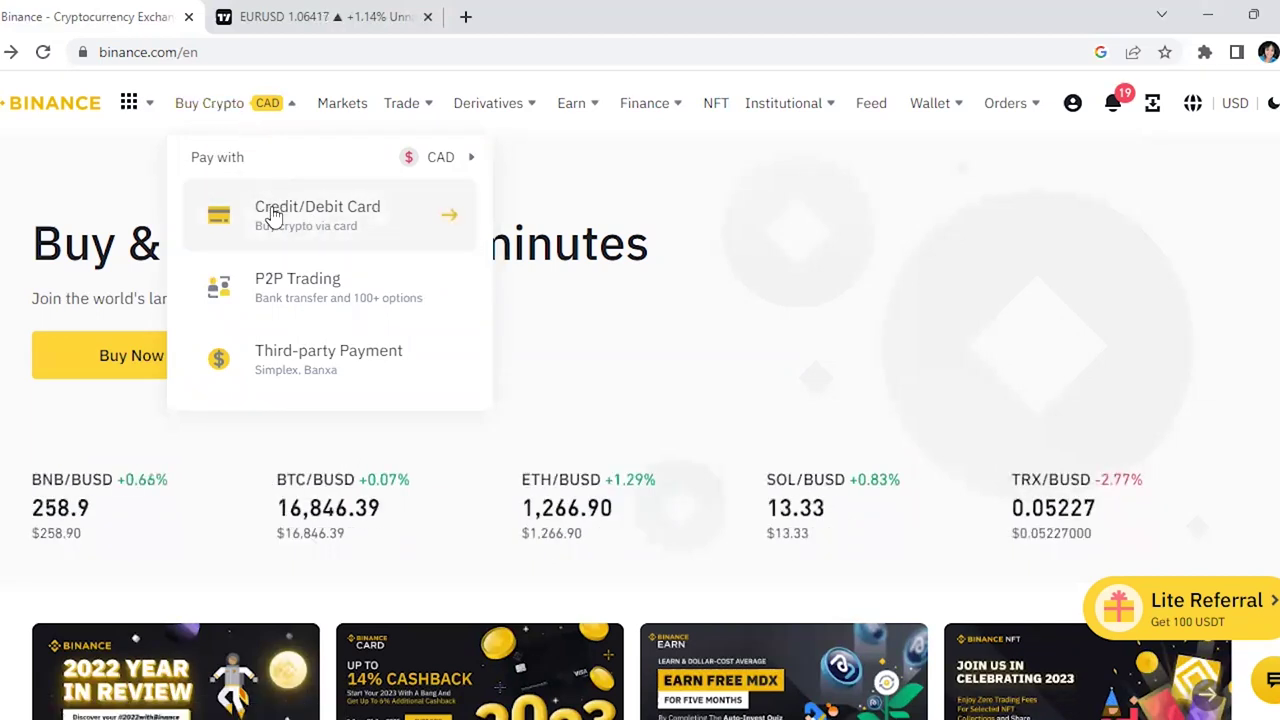
pyautogui.click(320, 224)
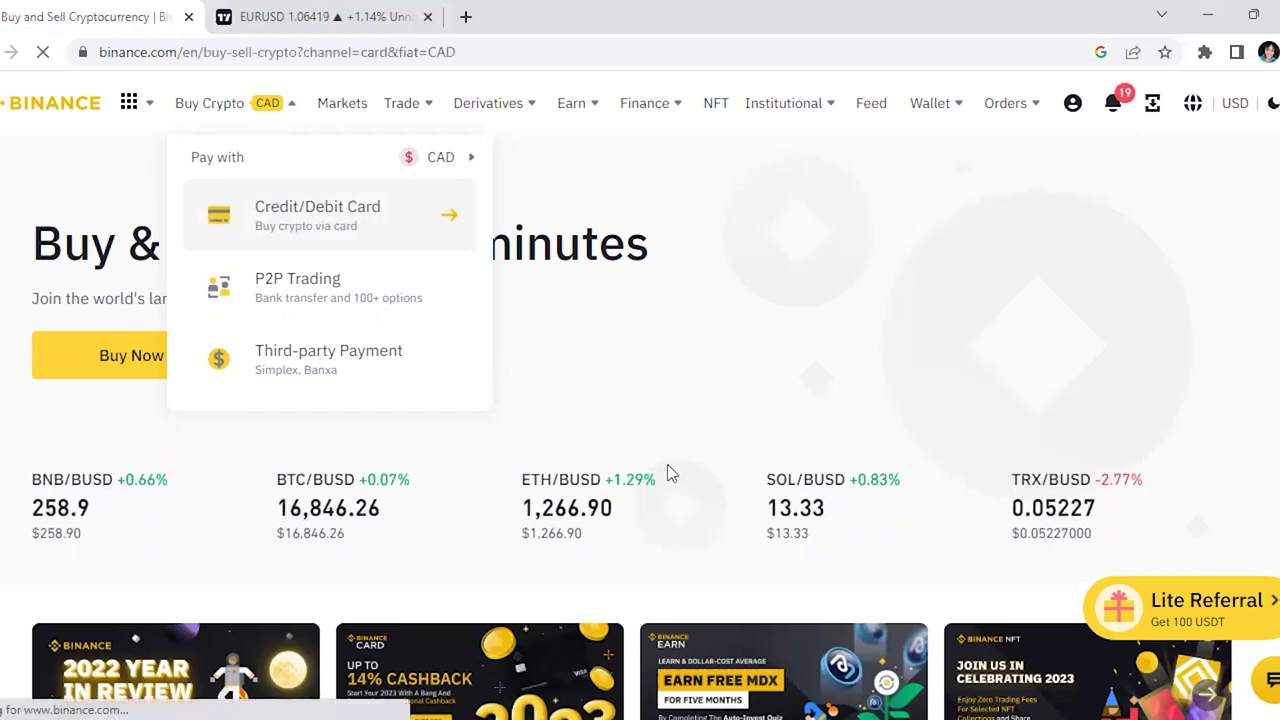
pyautogui.scroll(-1, 866, 455)
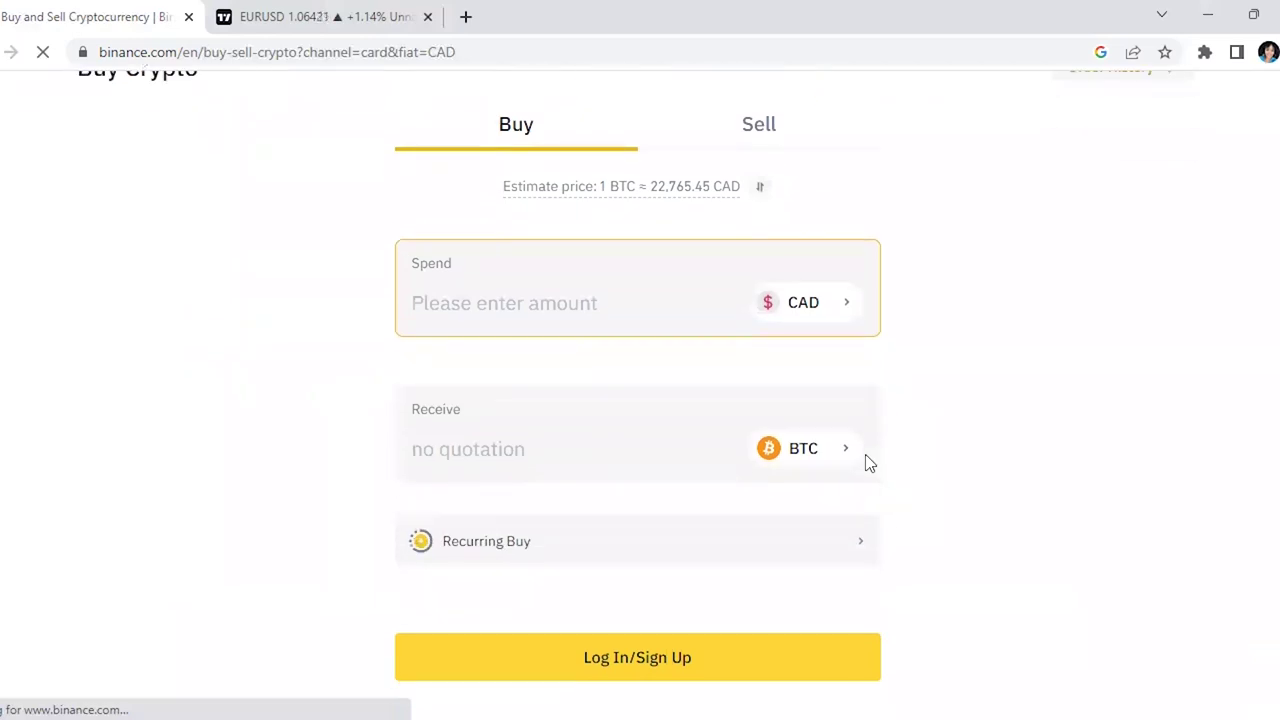
pyautogui.scroll(1, 620, 280)
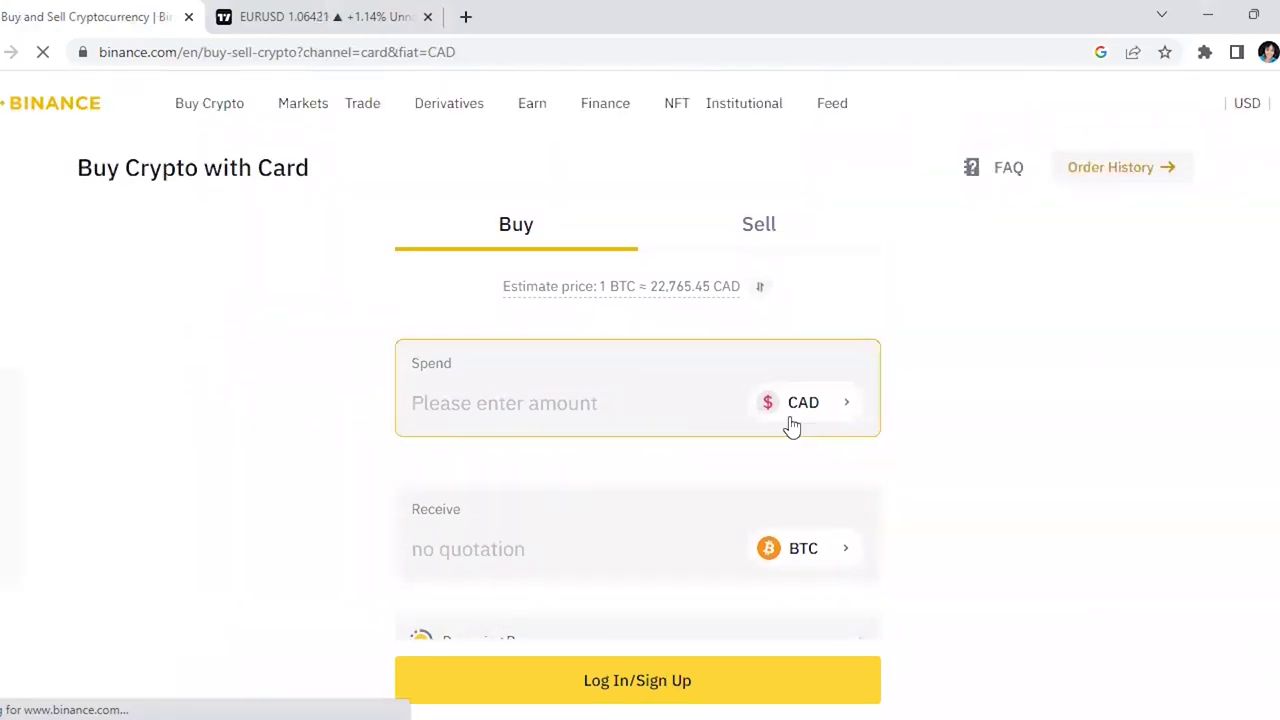
pyautogui.scroll(-1, 471, 309)
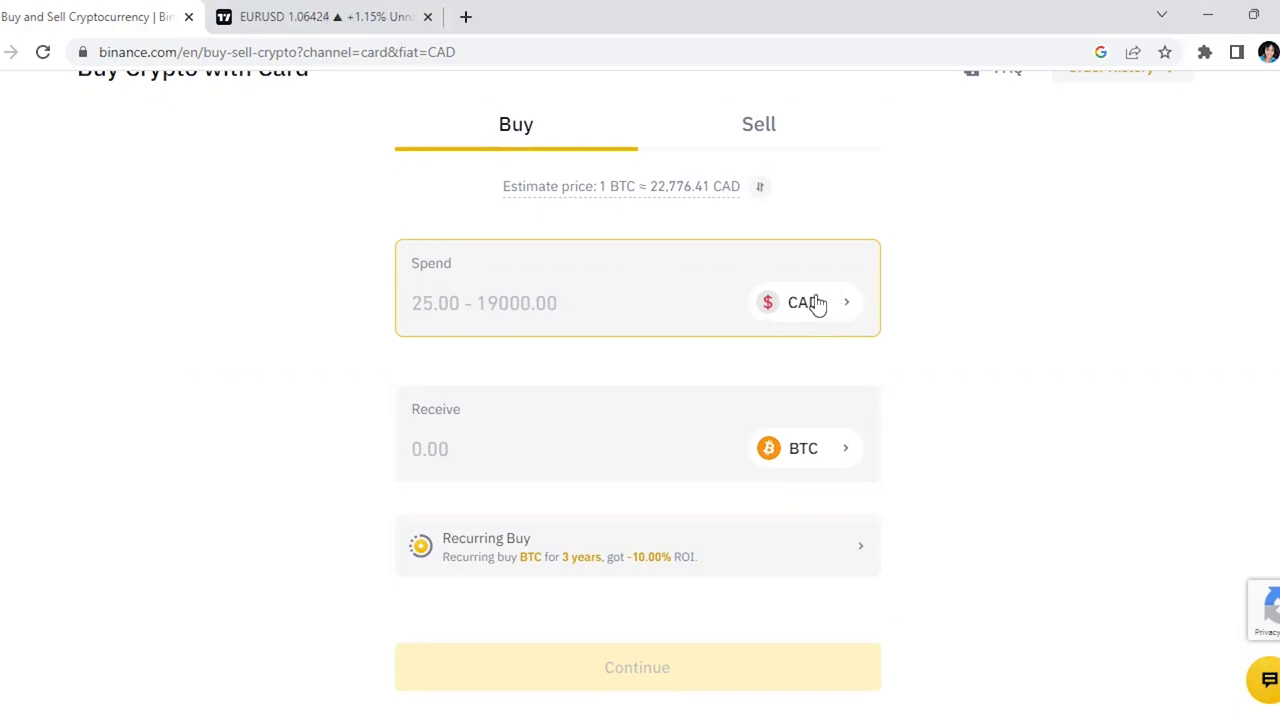
# Look through the available spending currencies on the card purchase form, then close the list without choosing another one.
pyautogui.click(818, 304)
pyautogui.scroll(-3, 643, 443)
pyautogui.scroll(2, 646, 443)
pyautogui.scroll(-3, 637, 446)
pyautogui.scroll(-3, 586, 563)
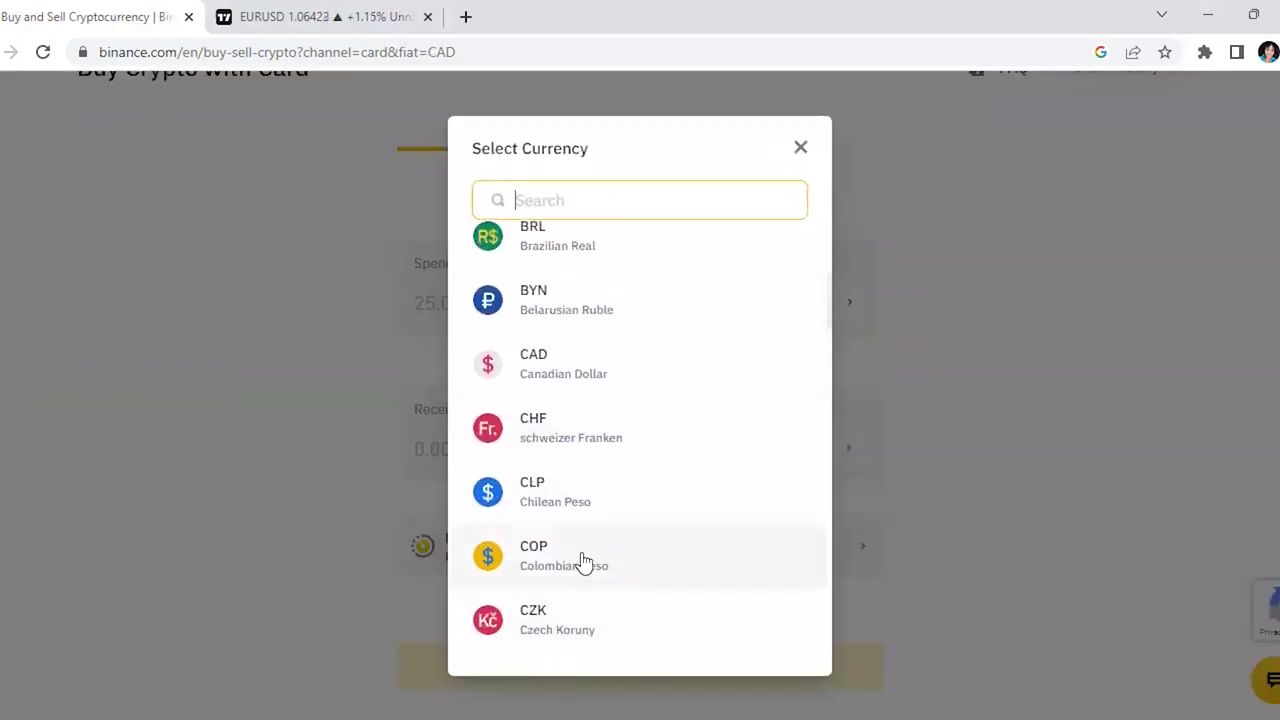
pyautogui.scroll(-4, 641, 453)
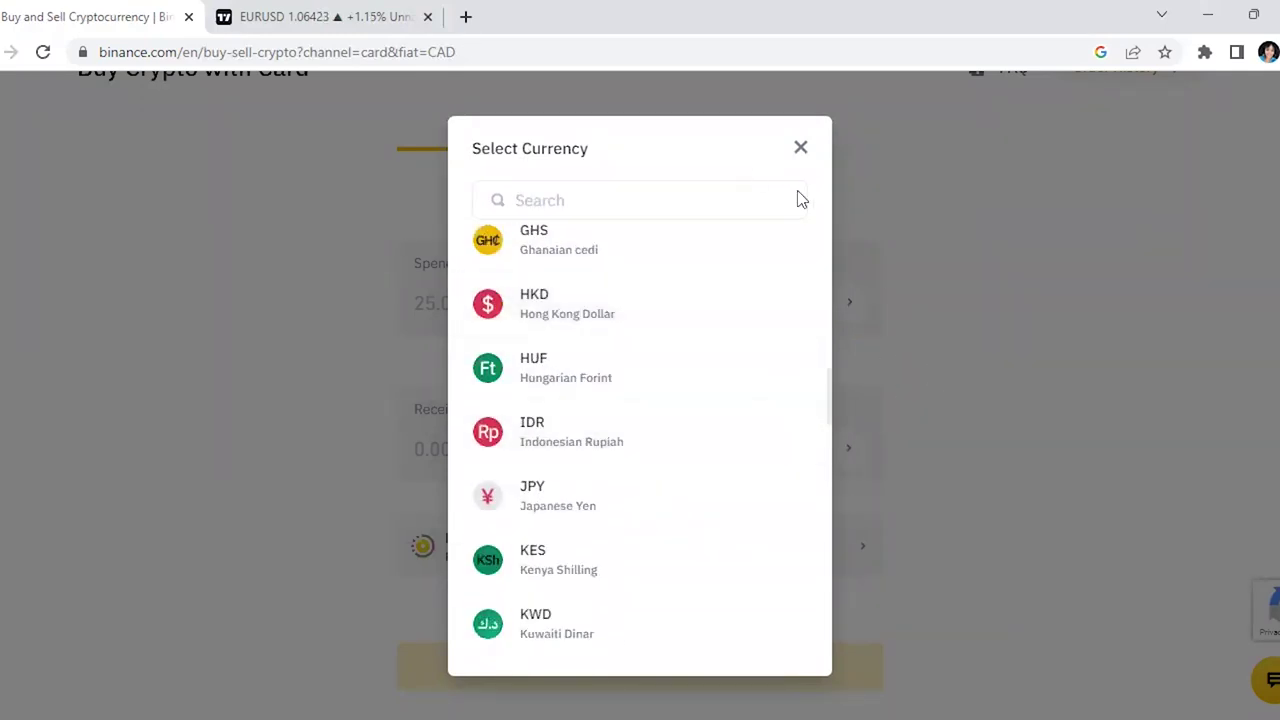
pyautogui.click(804, 155)
pyautogui.scroll(1, 757, 377)
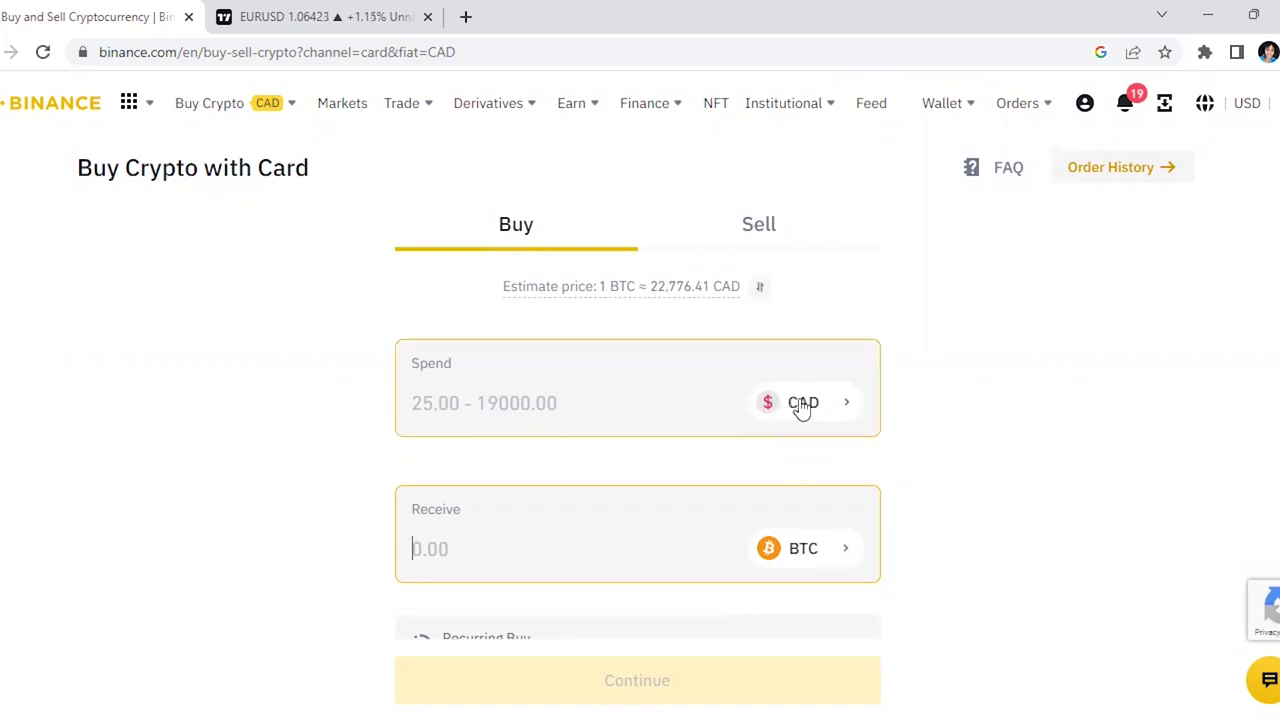
# Search for USDT and select TetherUS as the cryptocurrency to receive.
pyautogui.click(805, 549)
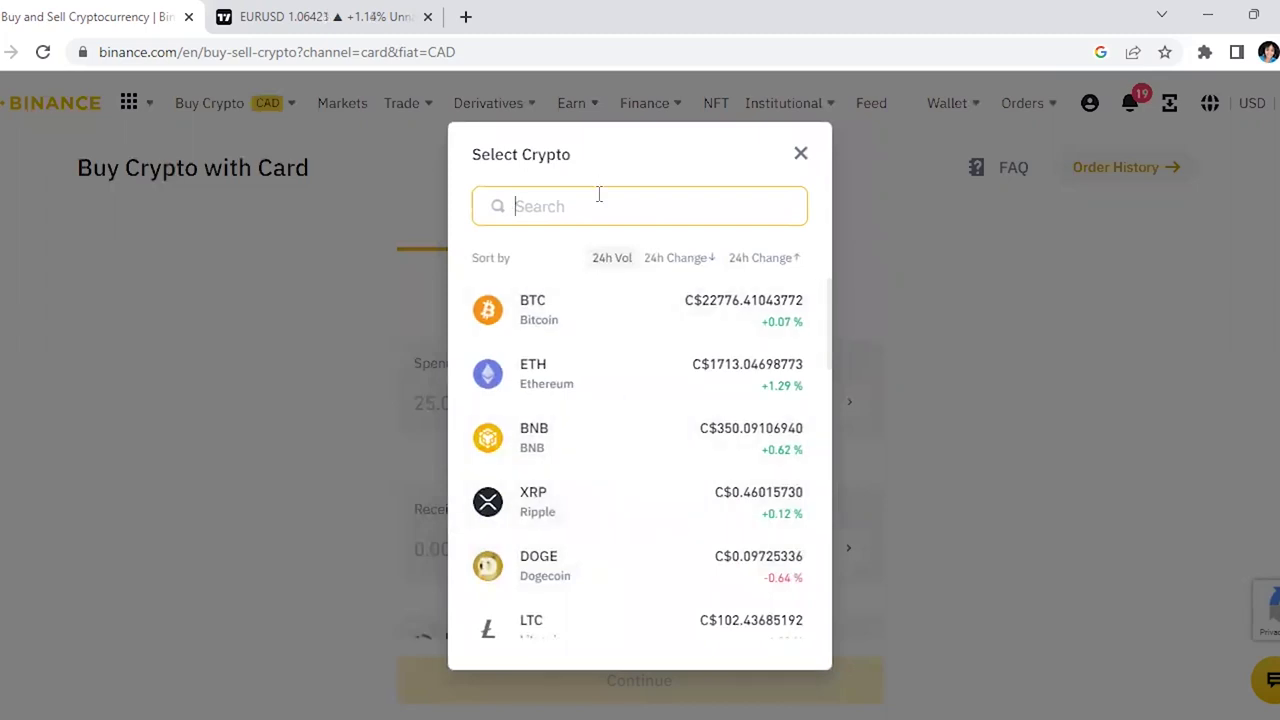
pyautogui.write('USDT')
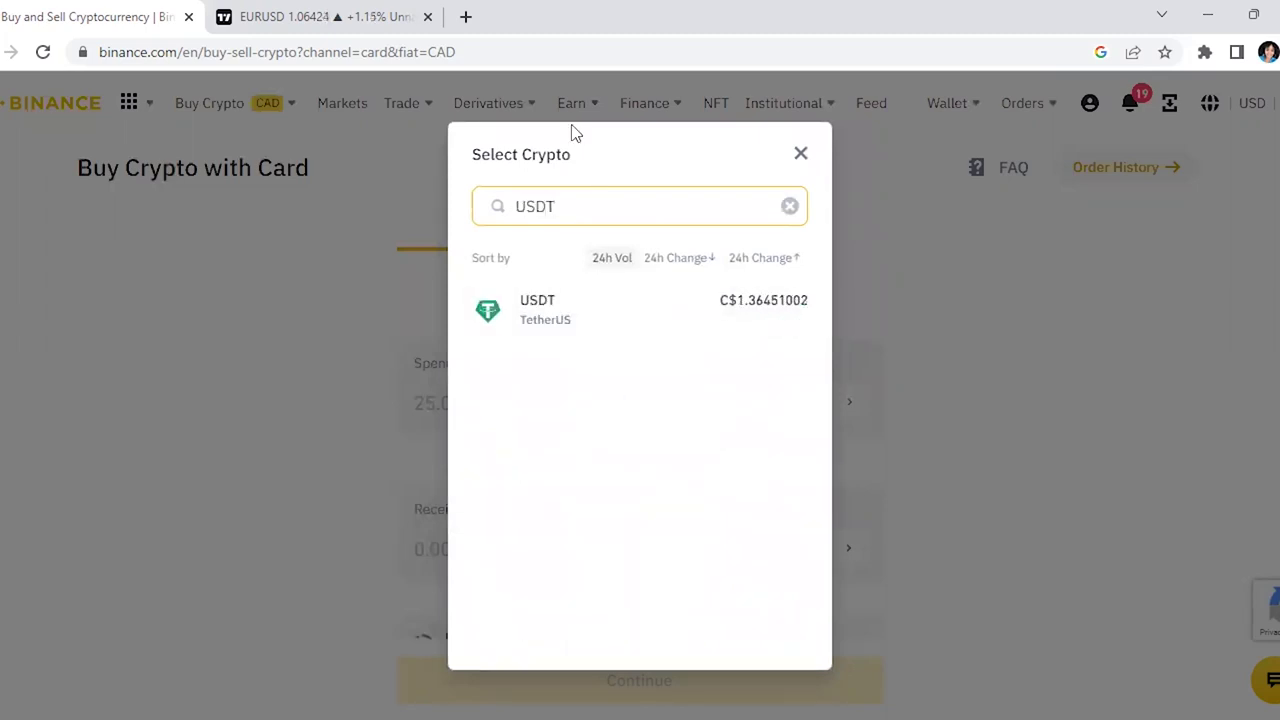
pyautogui.click(577, 320)
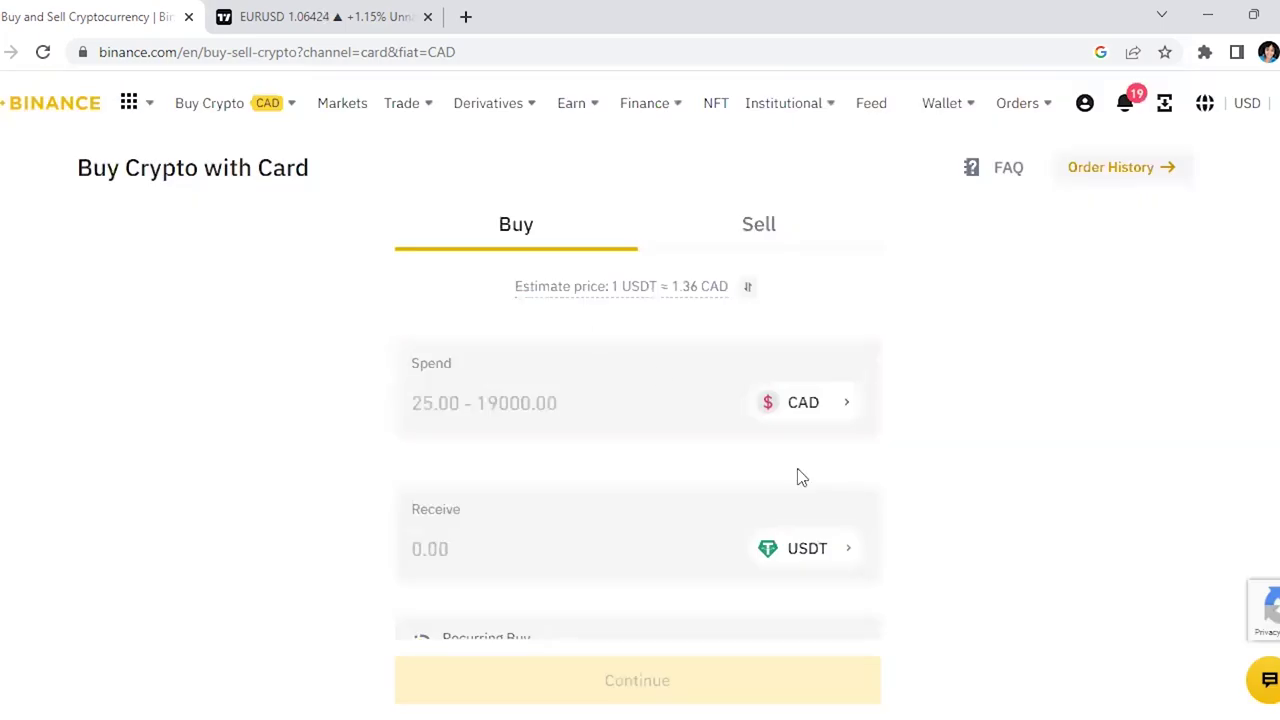
# Enter 500 CAD as the amount to spend on the USDT purchase.
pyautogui.scroll(-1, 787, 530)
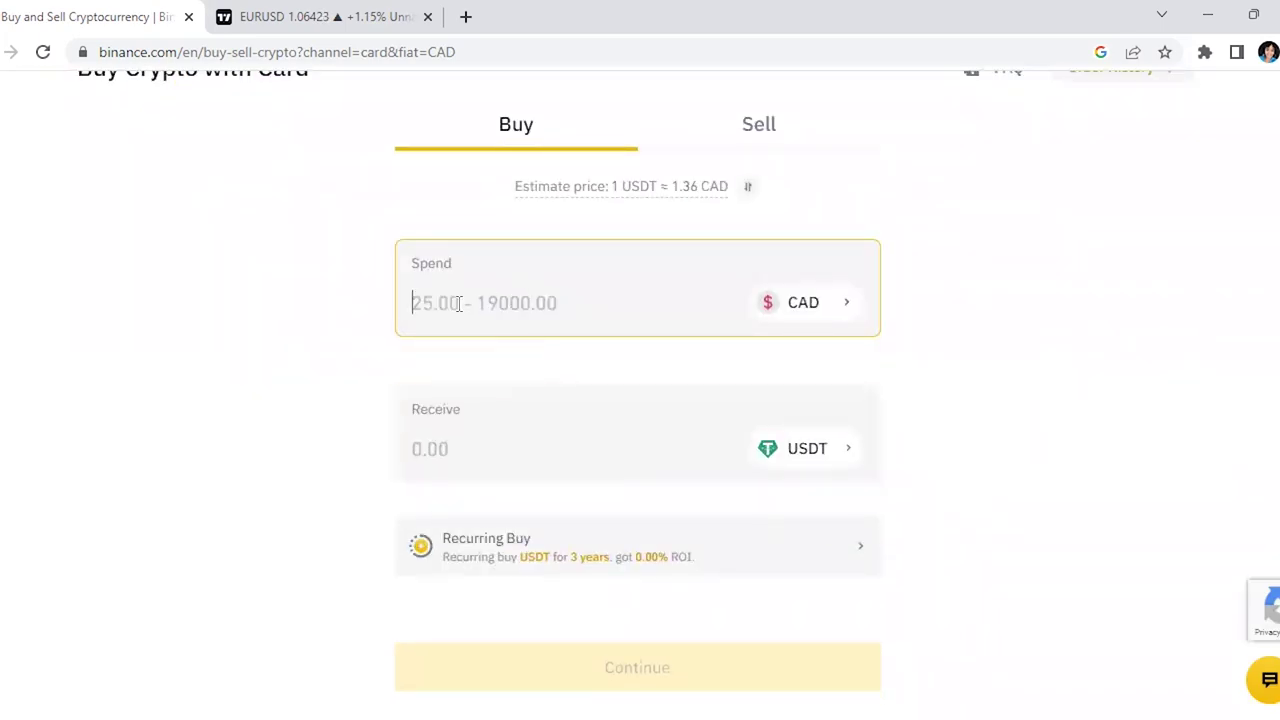
pyautogui.click(557, 303)
pyautogui.write('500')
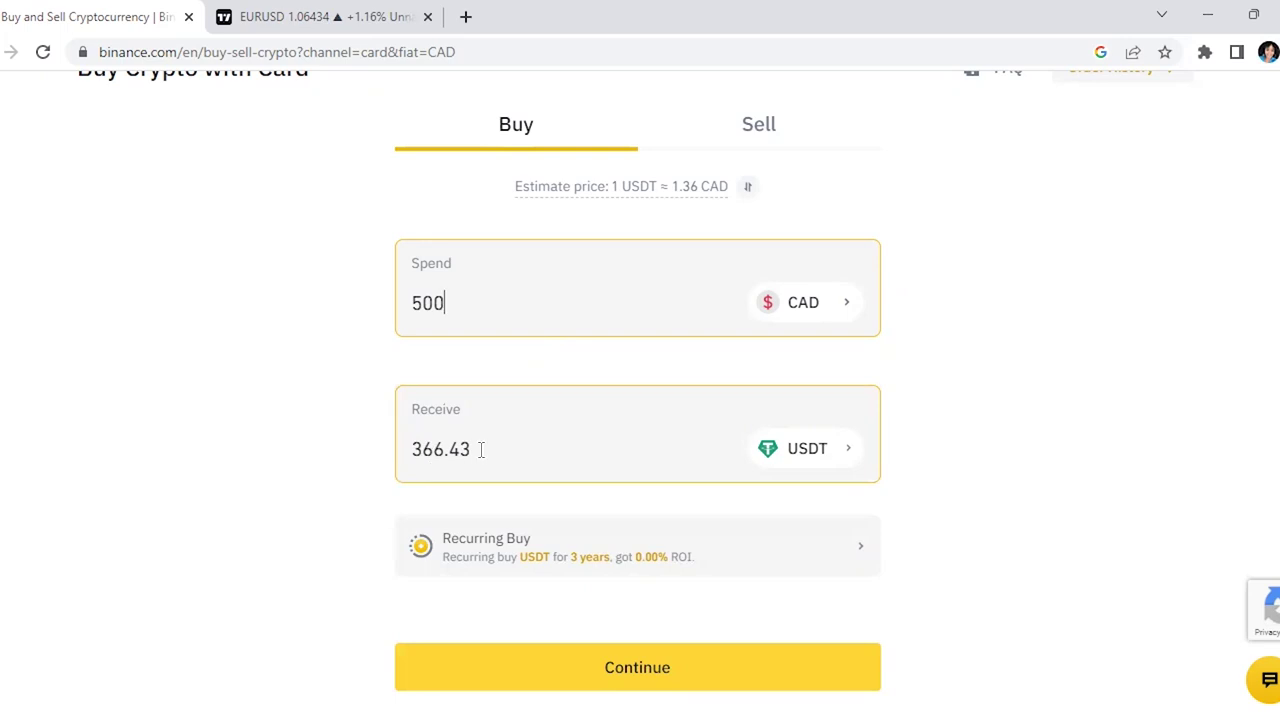
pyautogui.scroll(-2, 591, 383)
pyautogui.scroll(2, 614, 480)
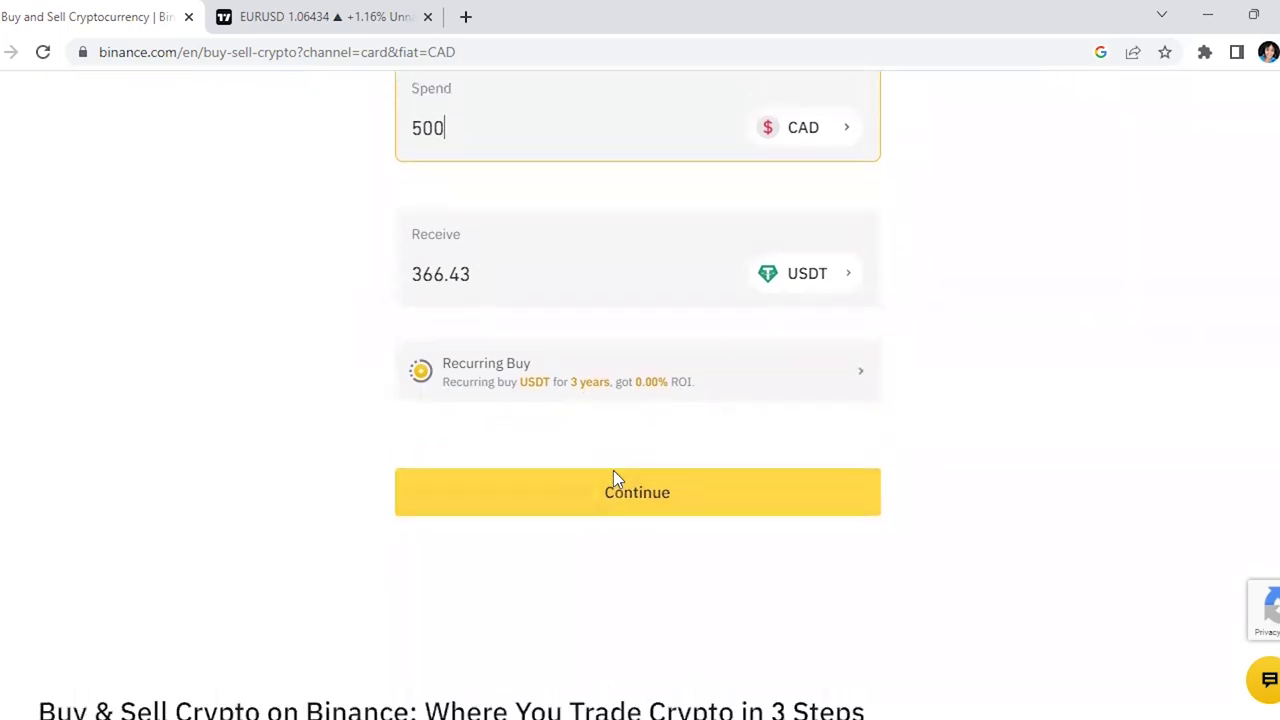
pyautogui.scroll(1, 755, 600)
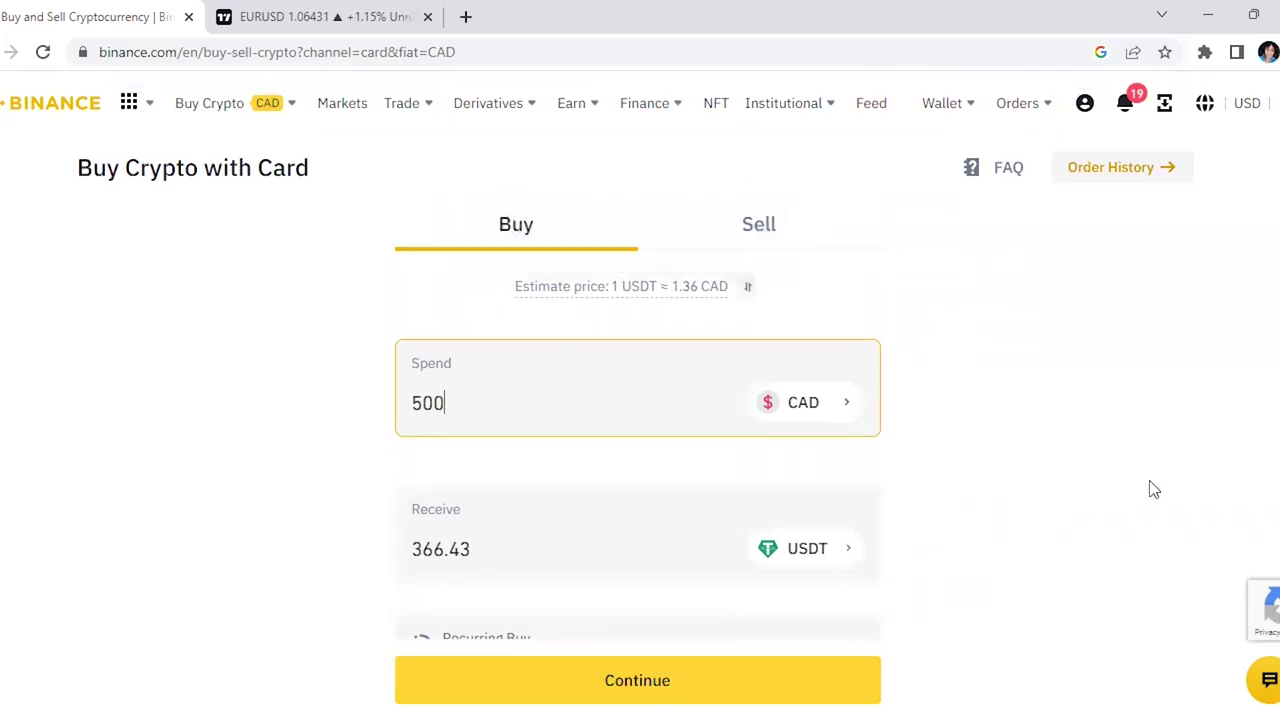
pyautogui.scroll(-2, 634, 340)
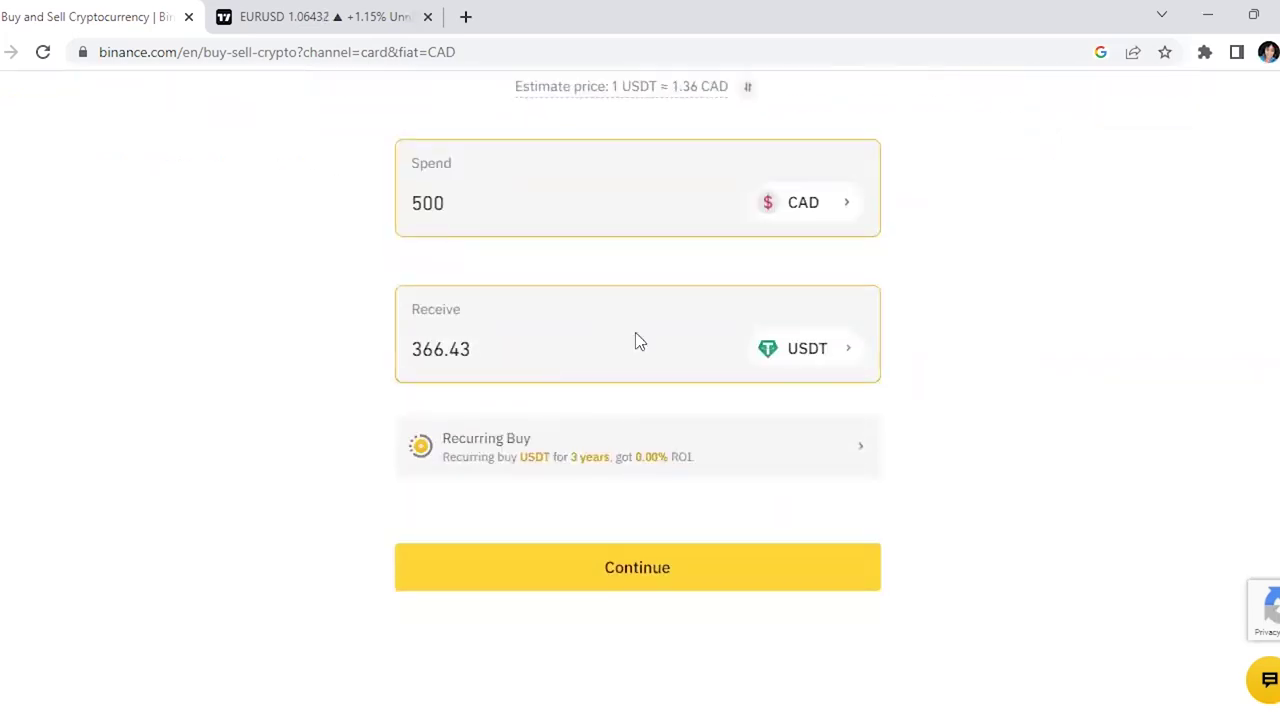
pyautogui.scroll(2, 931, 420)
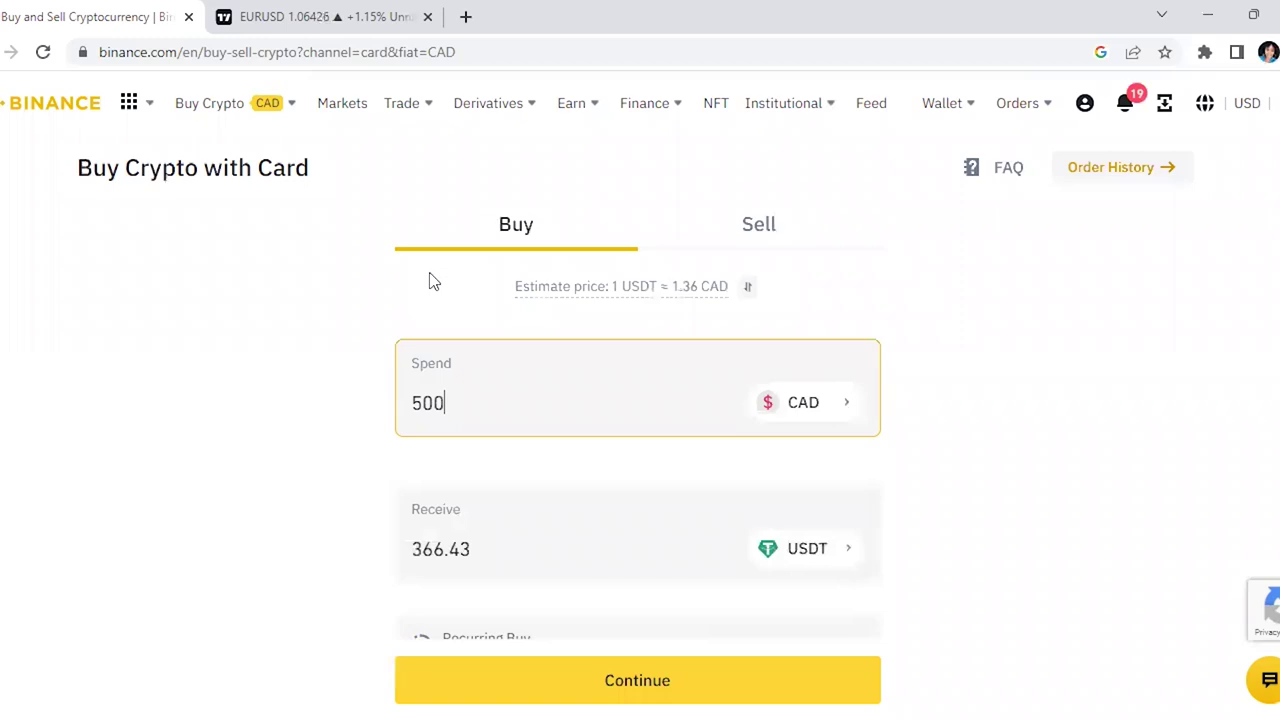
# Open the USDⓈ-M Futures trading page from the derivatives offerings and look over its chart and order form.
pyautogui.moveTo(130, 103)
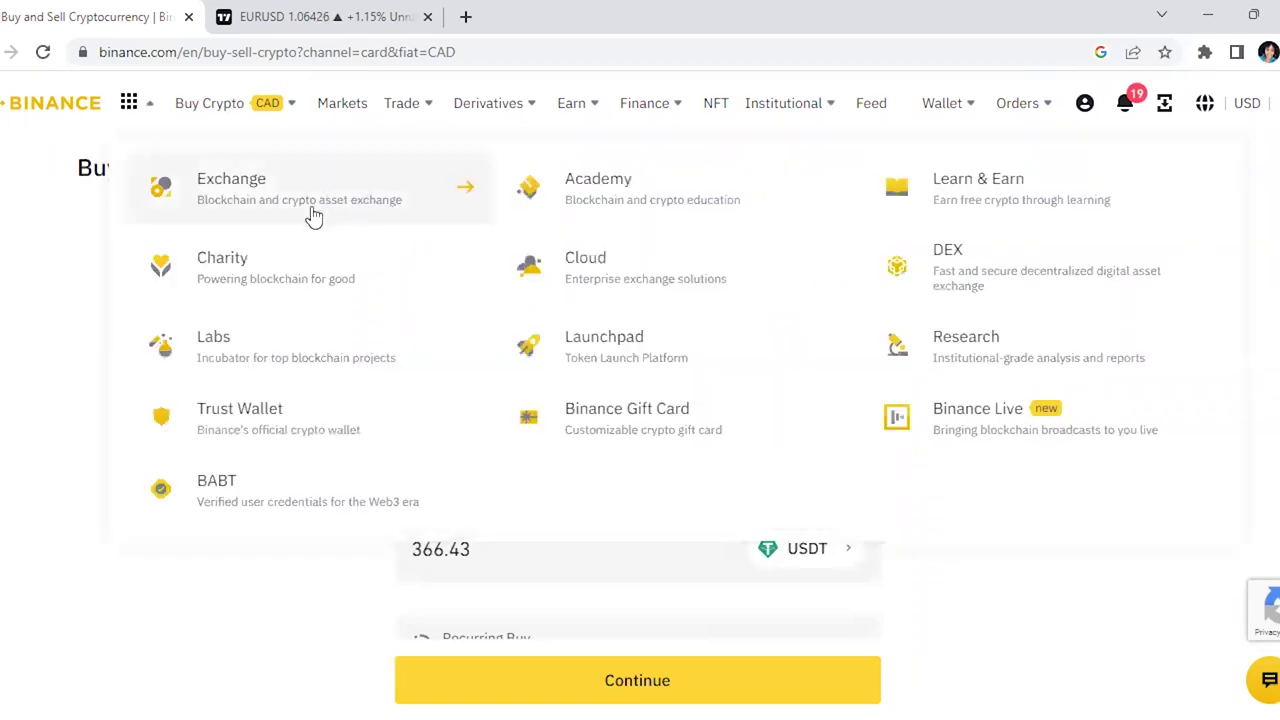
pyautogui.moveTo(502, 120)
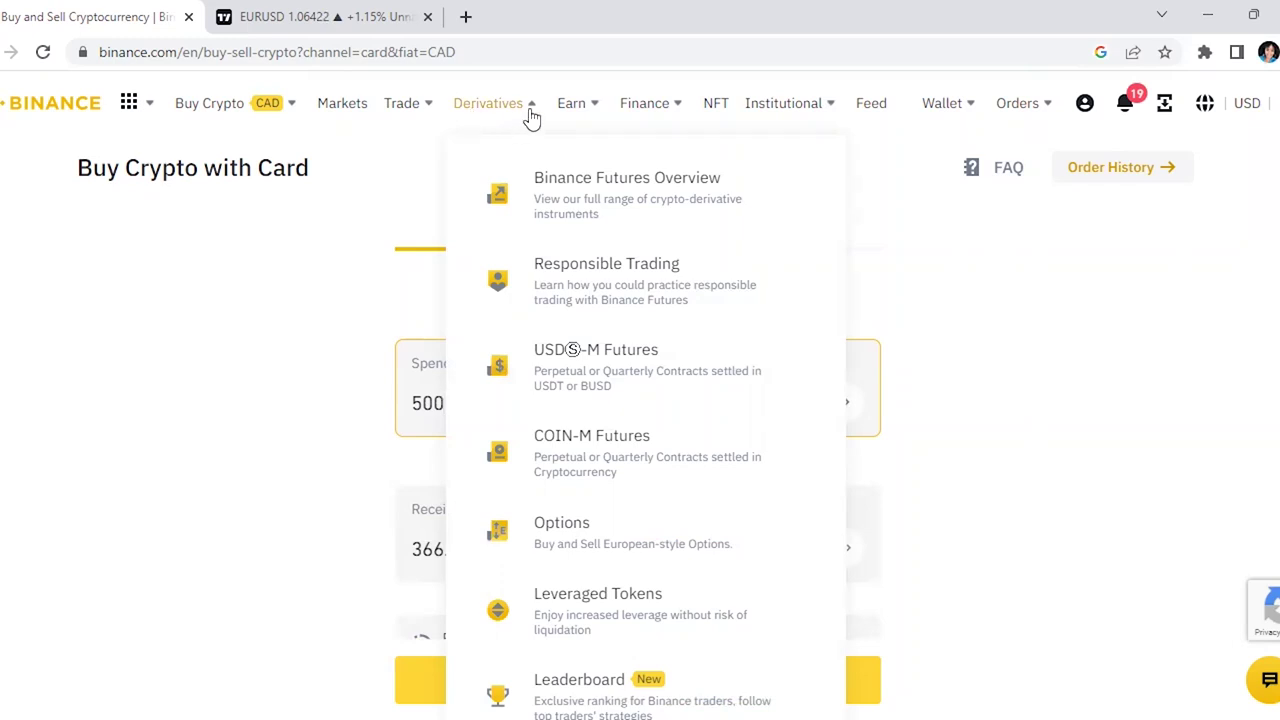
pyautogui.click(646, 367)
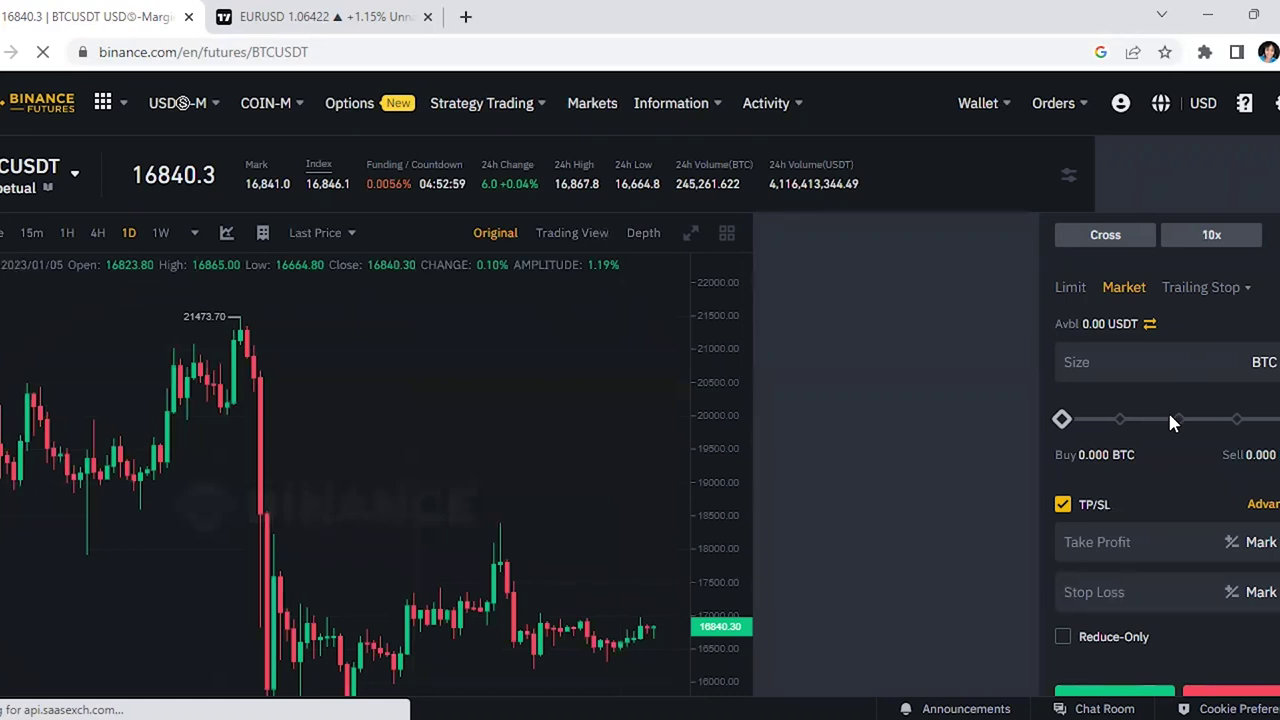
pyautogui.scroll(-2, 1160, 480)
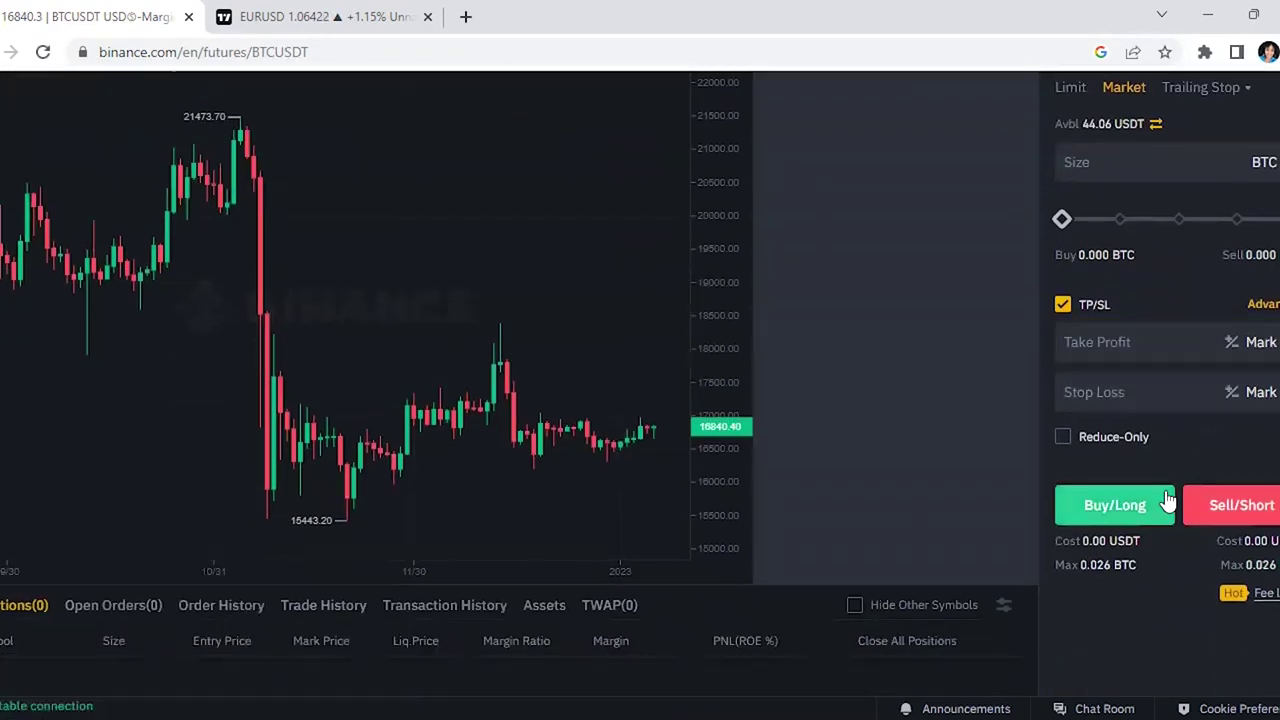
pyautogui.scroll(2, 1163, 490)
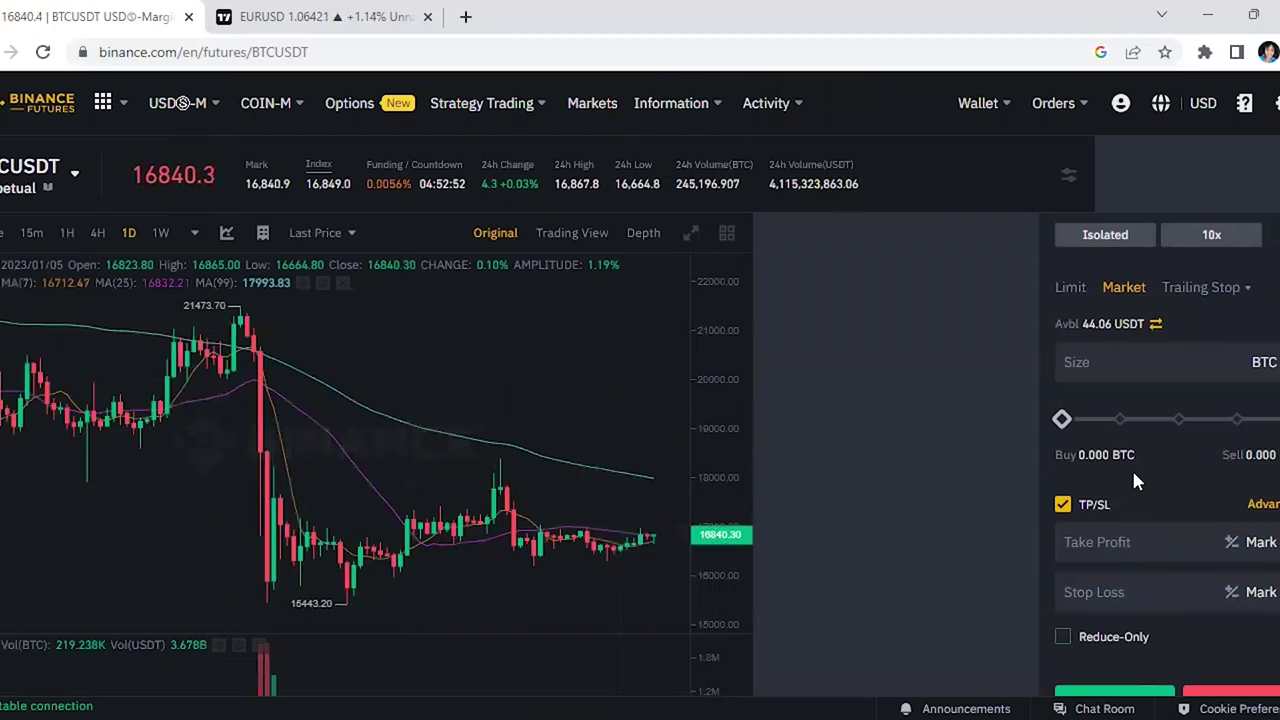
pyautogui.scroll(-2, 1111, 491)
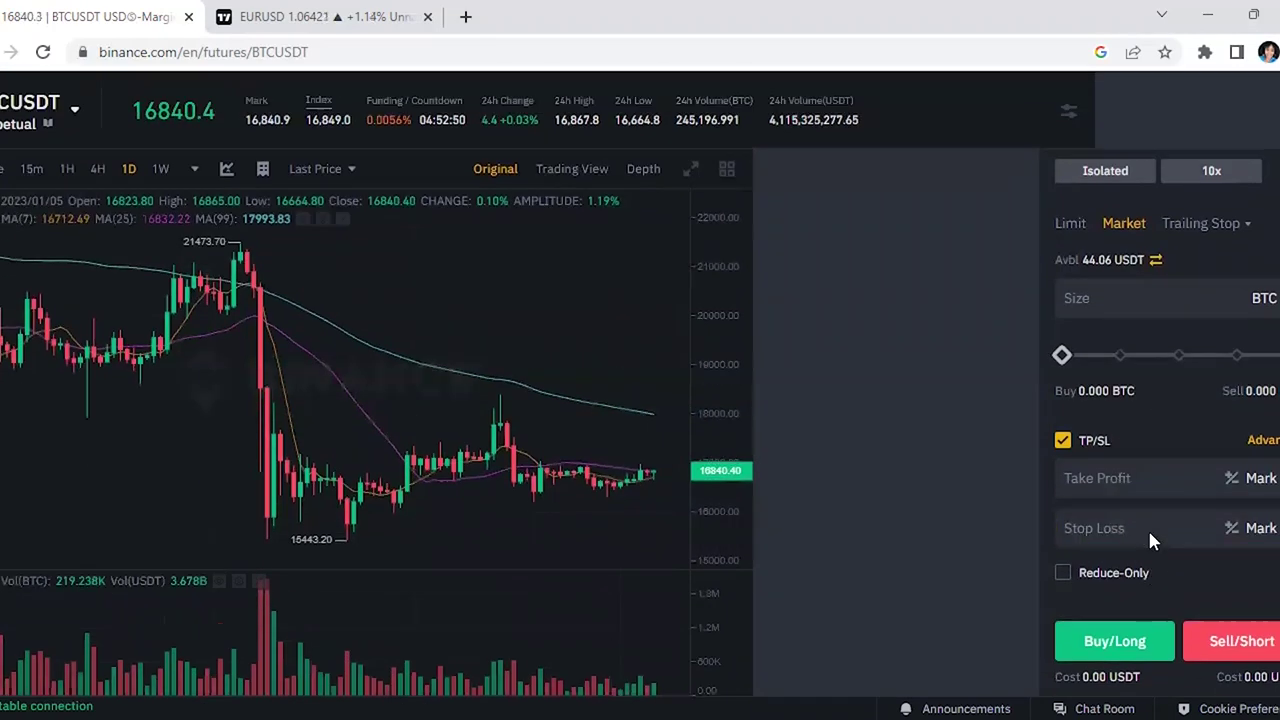
pyautogui.scroll(2, 1100, 540)
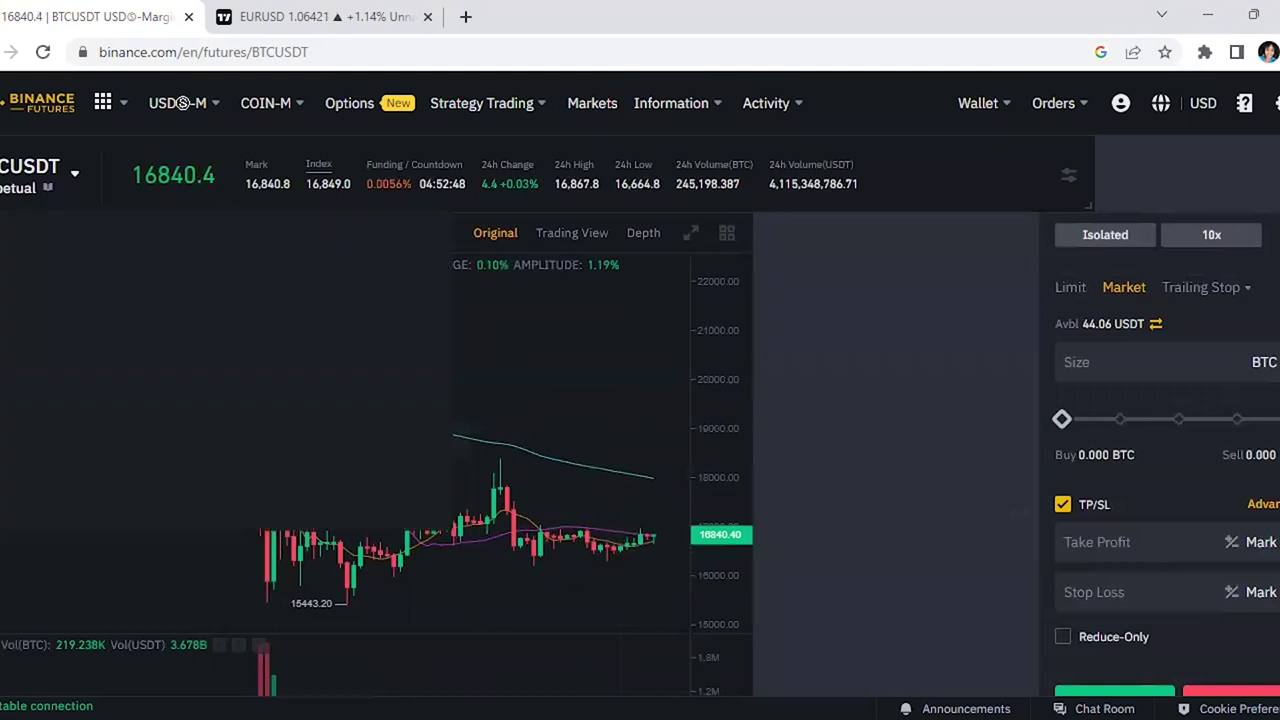
# Search the futures contracts for "bnbusdt" and switch trading to the BNBUSDT Perpetual contract.
pyautogui.moveTo(38, 160)
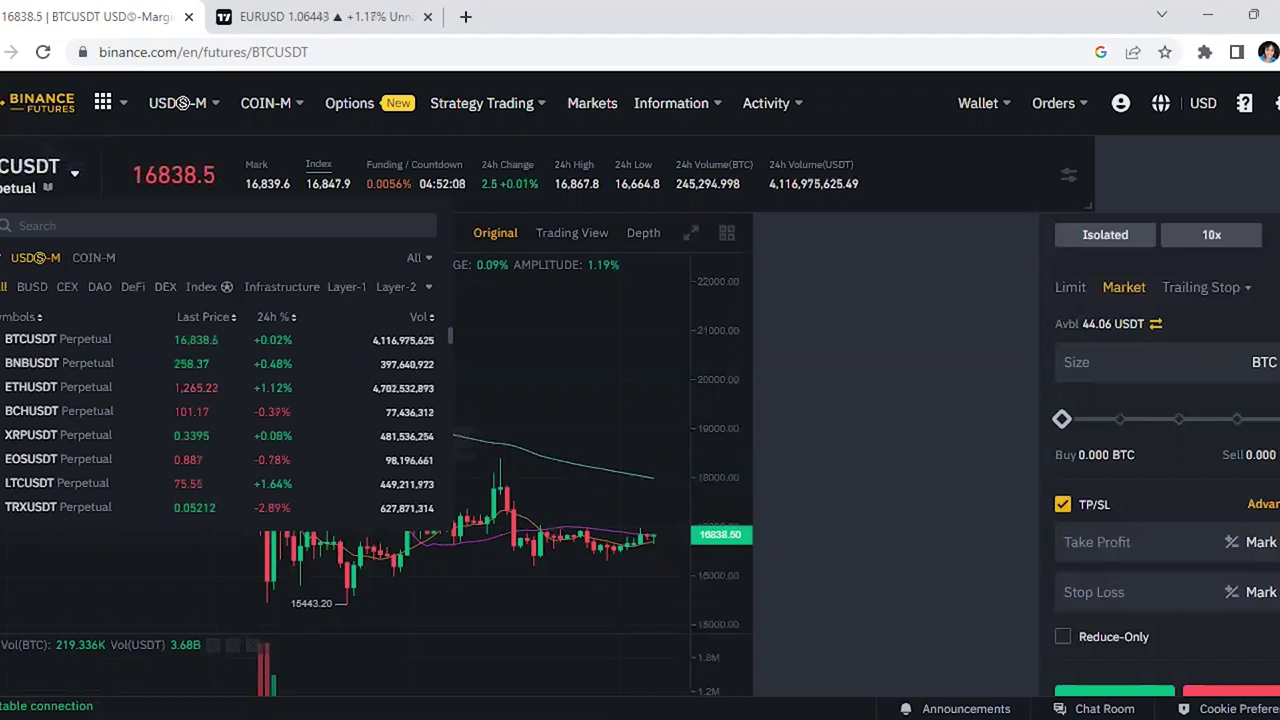
pyautogui.click(45, 227)
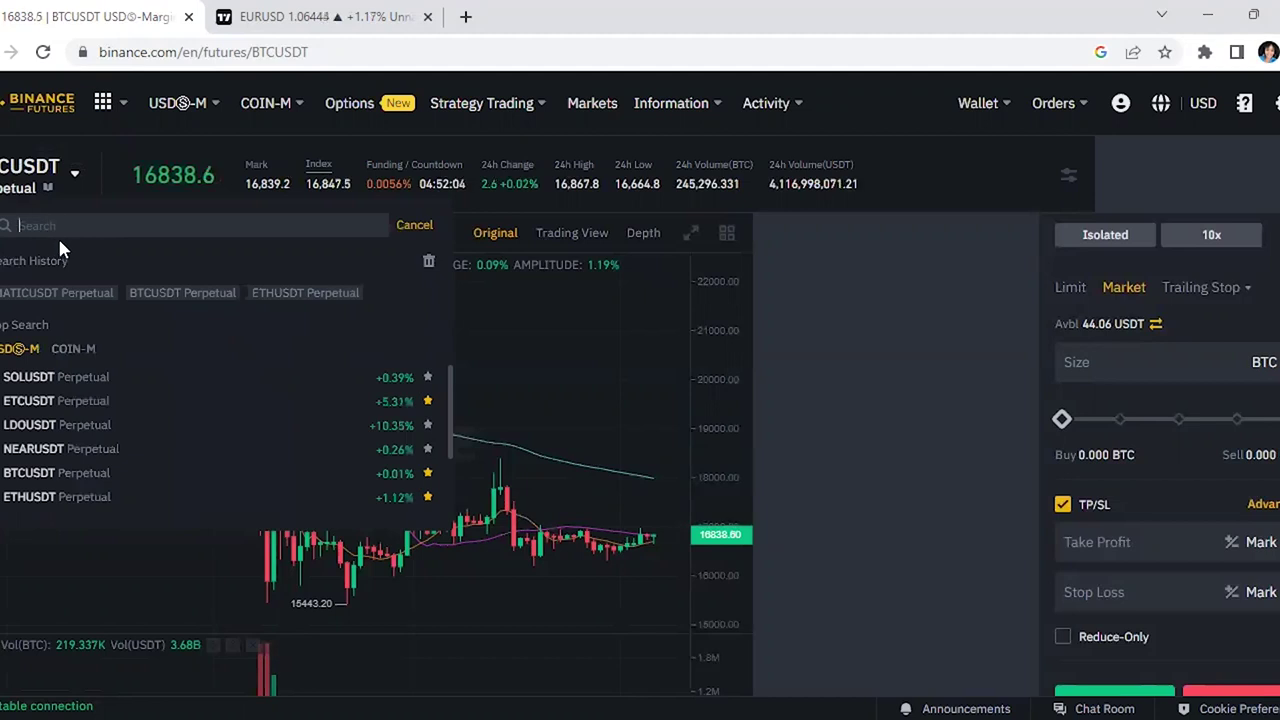
pyautogui.write('bnb')
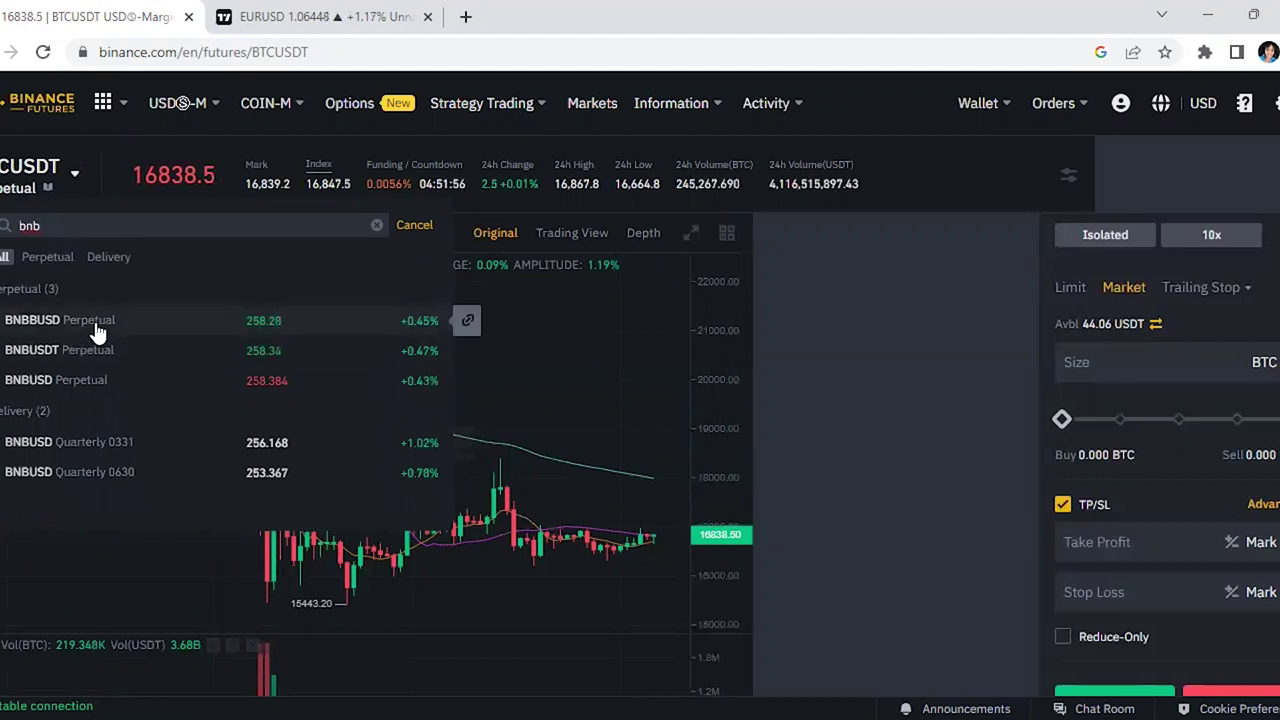
pyautogui.write('usdt')
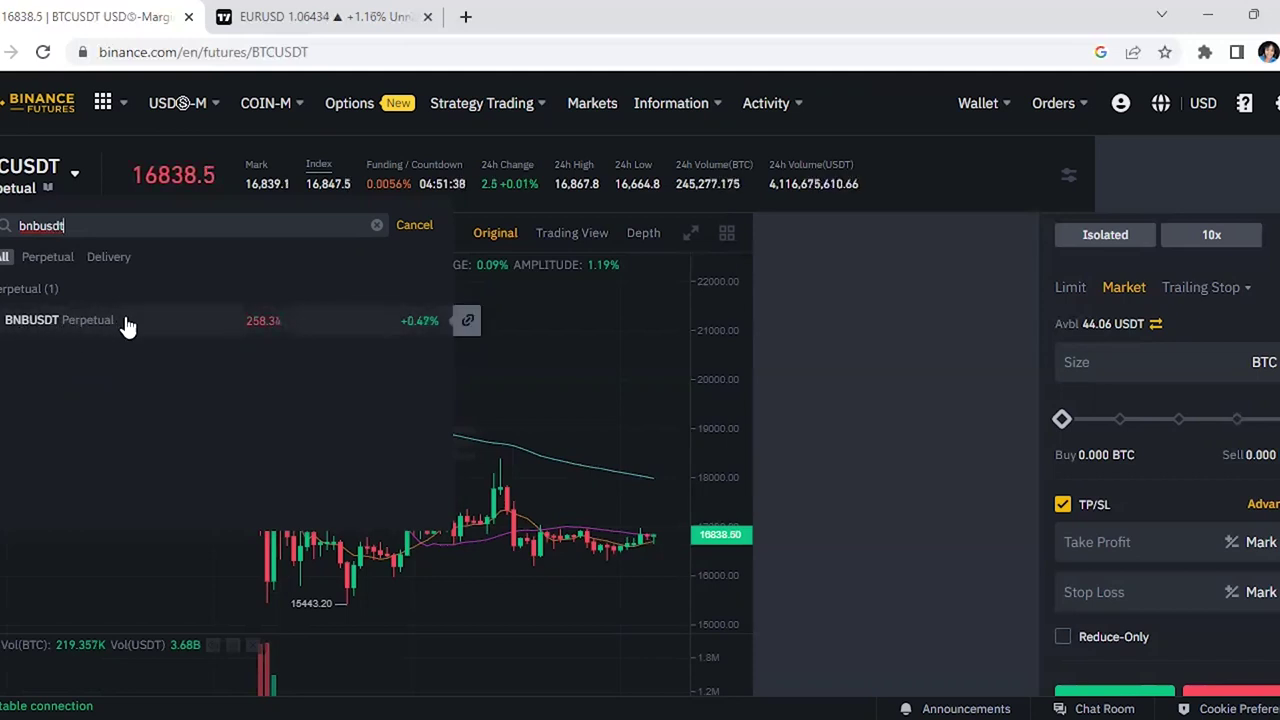
pyautogui.click(89, 336)
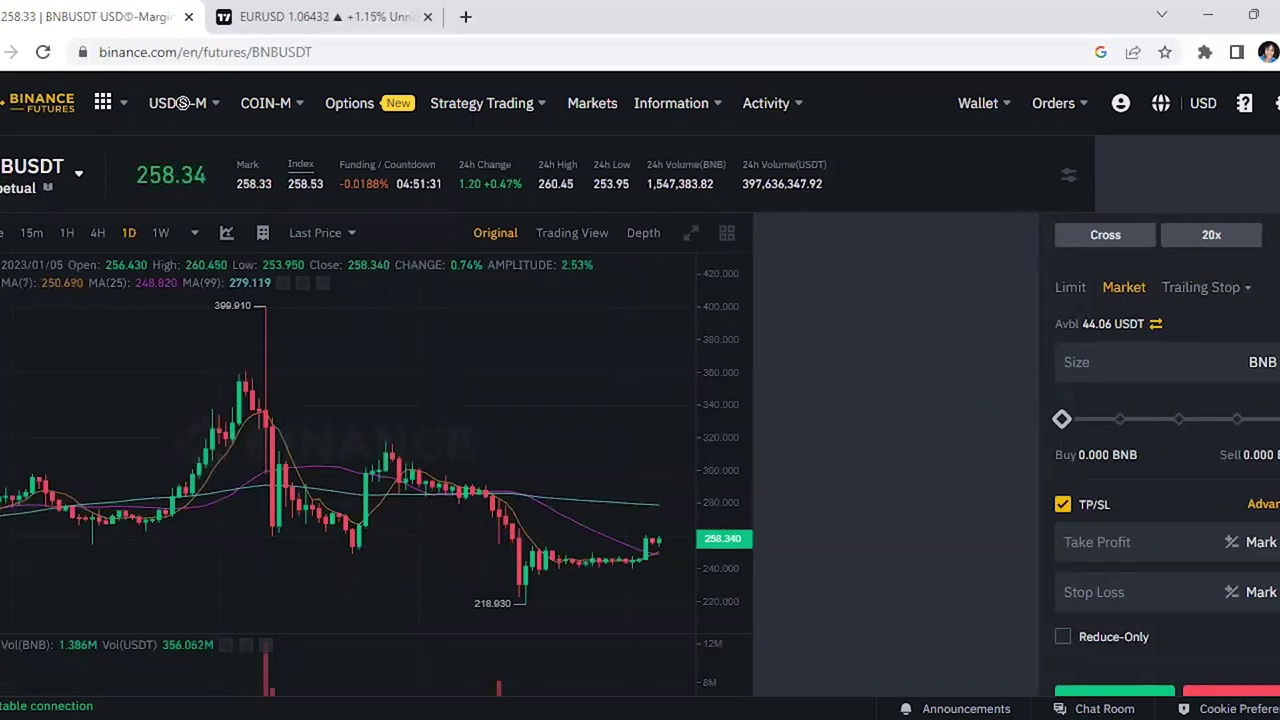
# Set the BNBUSDT Perpetual margin mode to Isolated and confirm the change.
pyautogui.click(1106, 240)
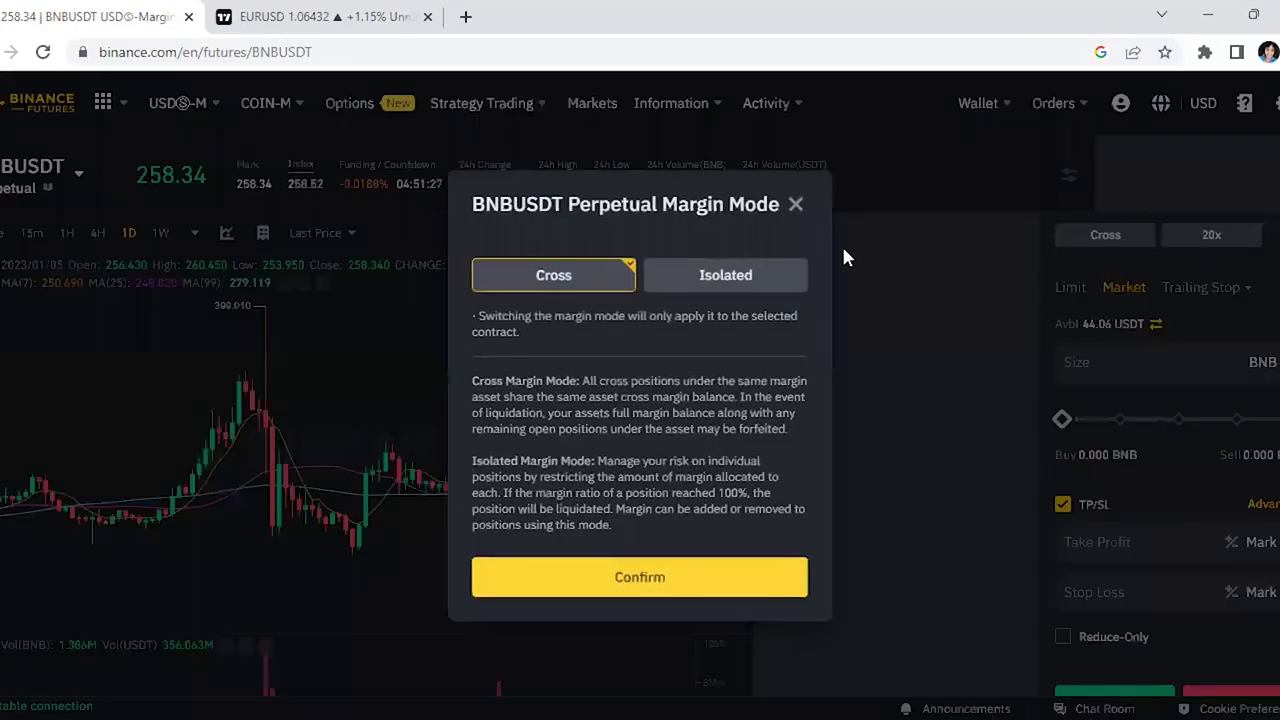
pyautogui.click(755, 278)
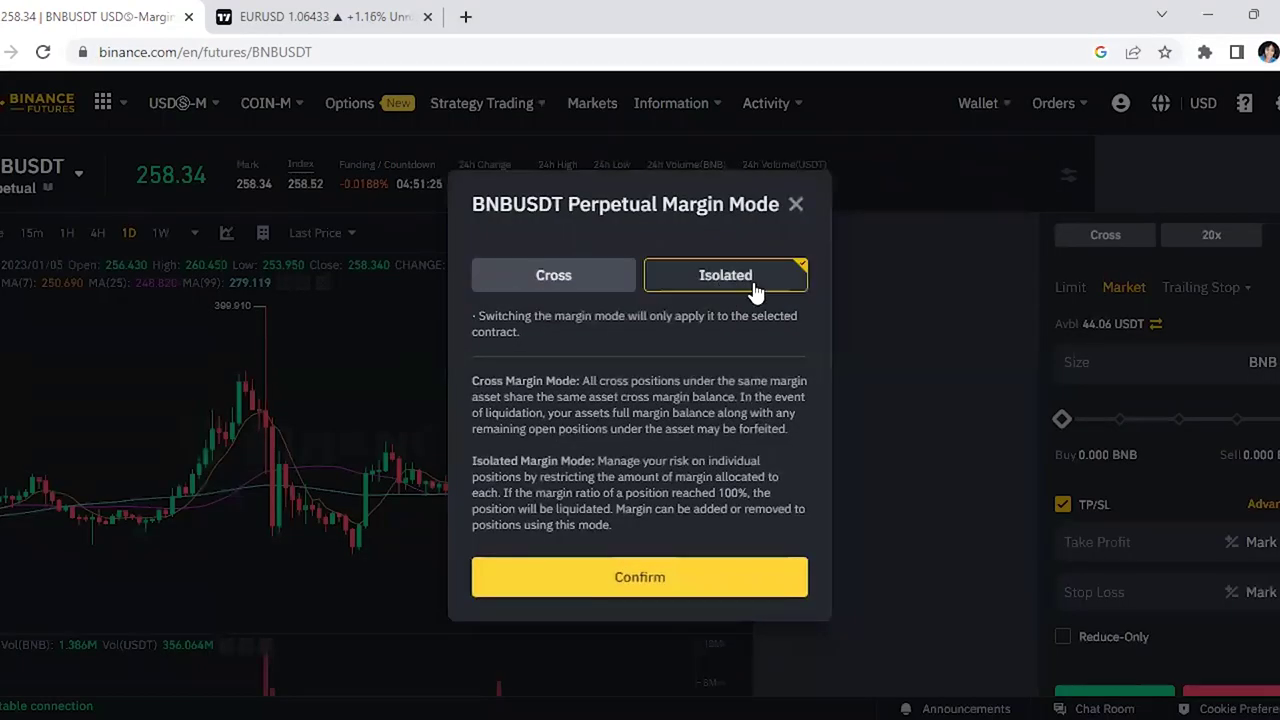
pyautogui.click(638, 578)
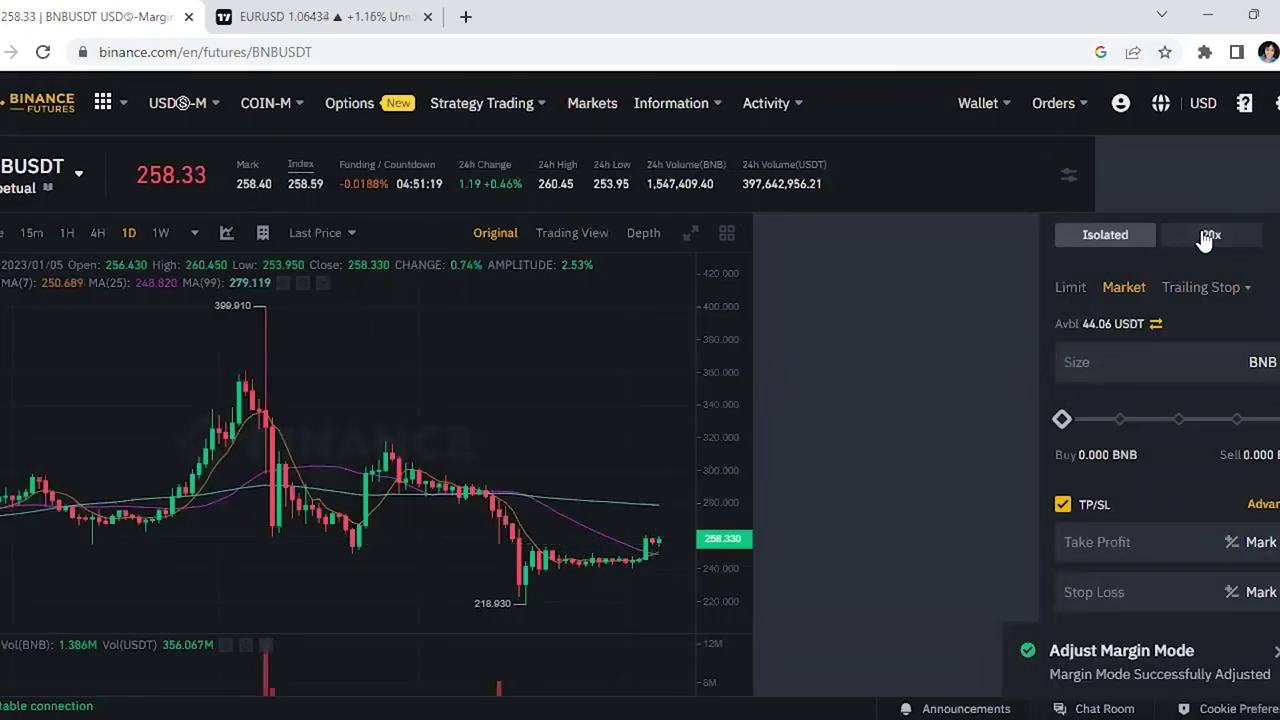
# Set the BNBUSDT Perpetual leverage to 10x and confirm the adjustment.
pyautogui.click(1215, 235)
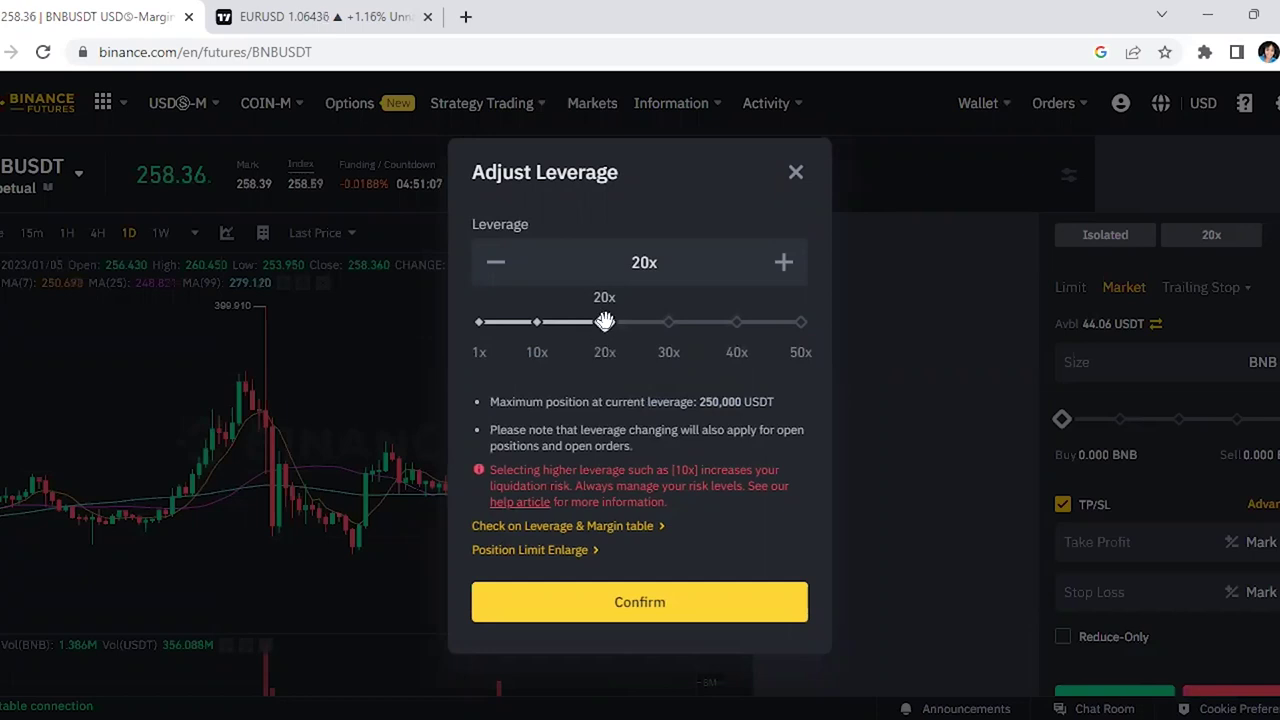
pyautogui.moveTo(602, 321); pyautogui.dragTo(537, 318)
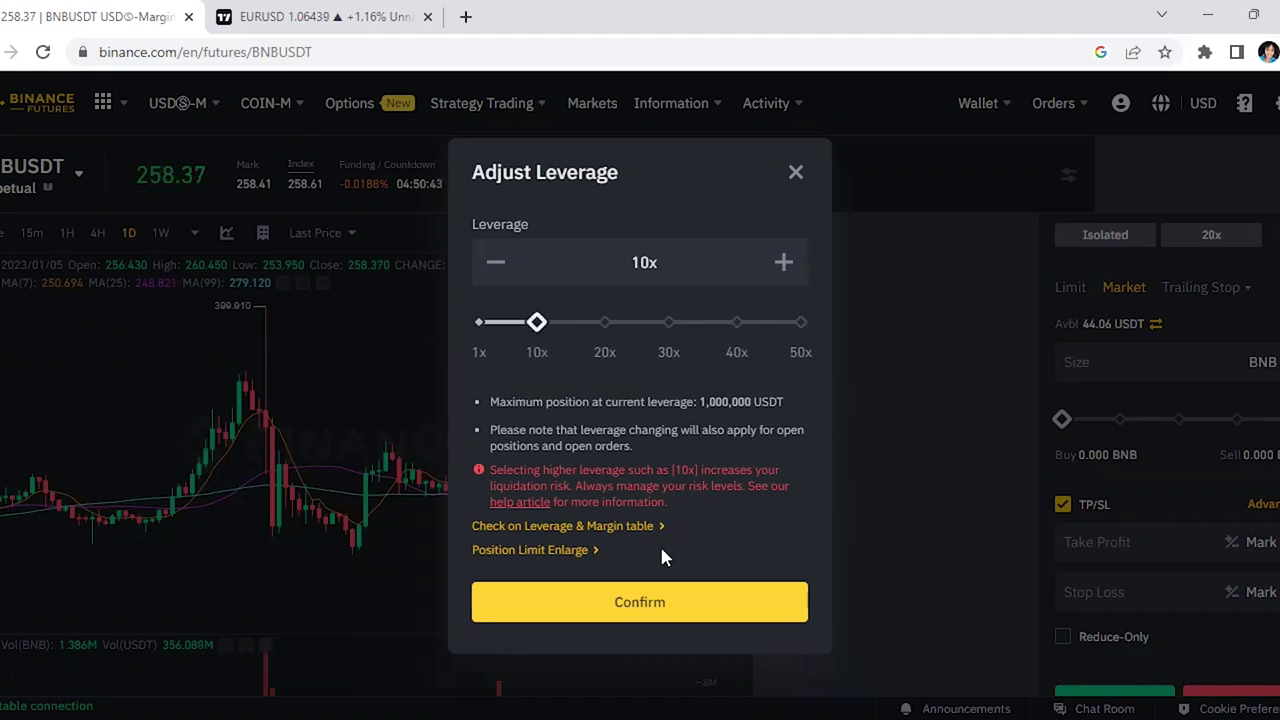
pyautogui.click(643, 608)
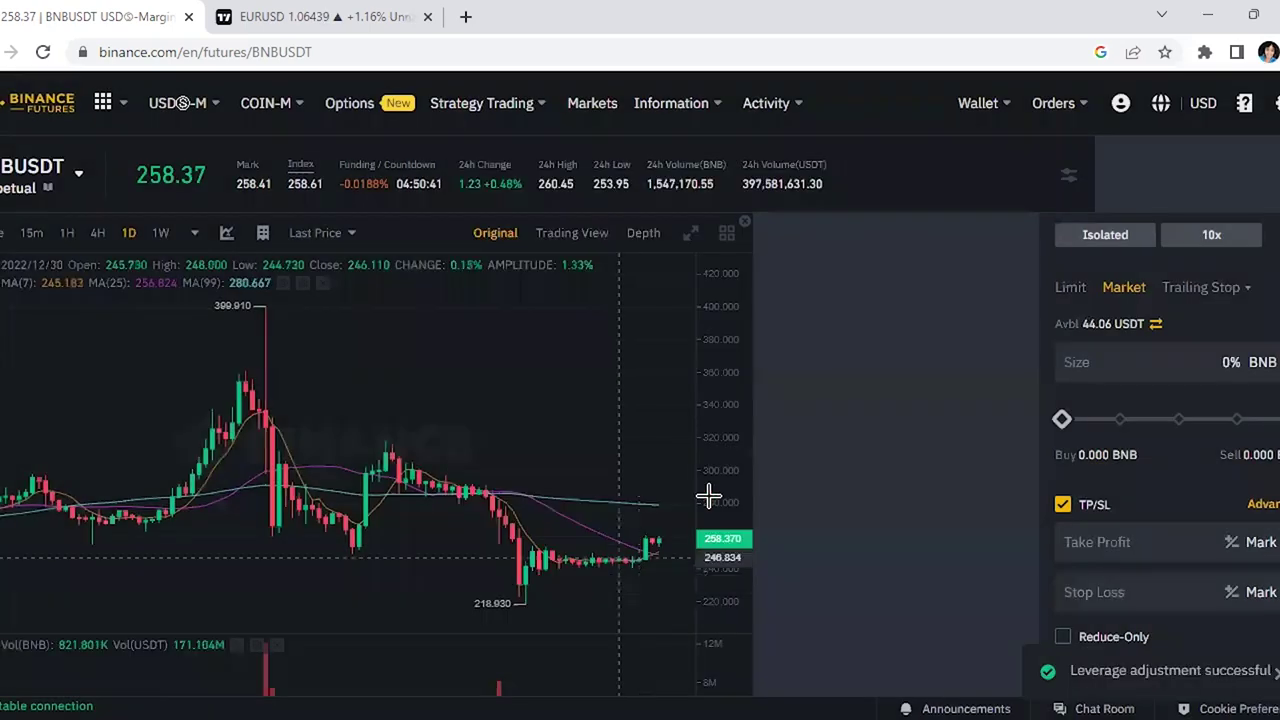
# Look over the BNBUSDT order form, the positions area, the margin ratio section and the available wallet types.
pyautogui.scroll(-4, 1165, 431)
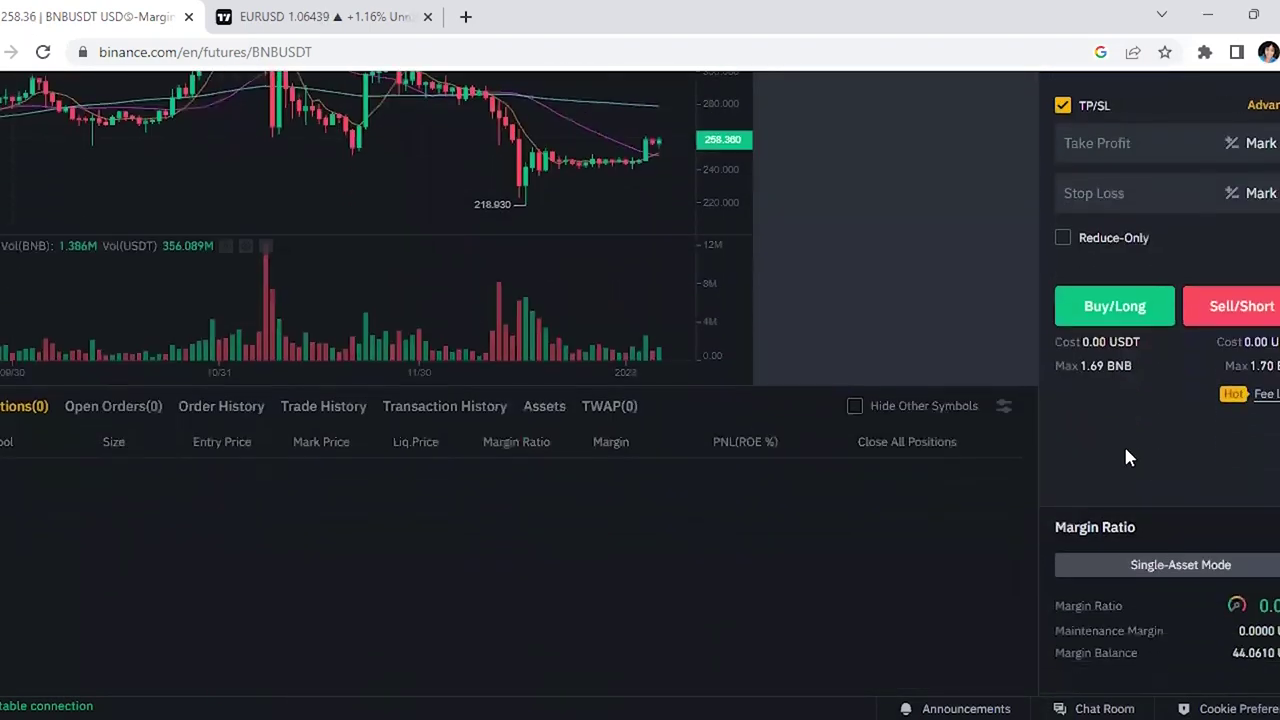
pyautogui.scroll(-1, 1123, 455)
pyautogui.scroll(3, 1123, 470)
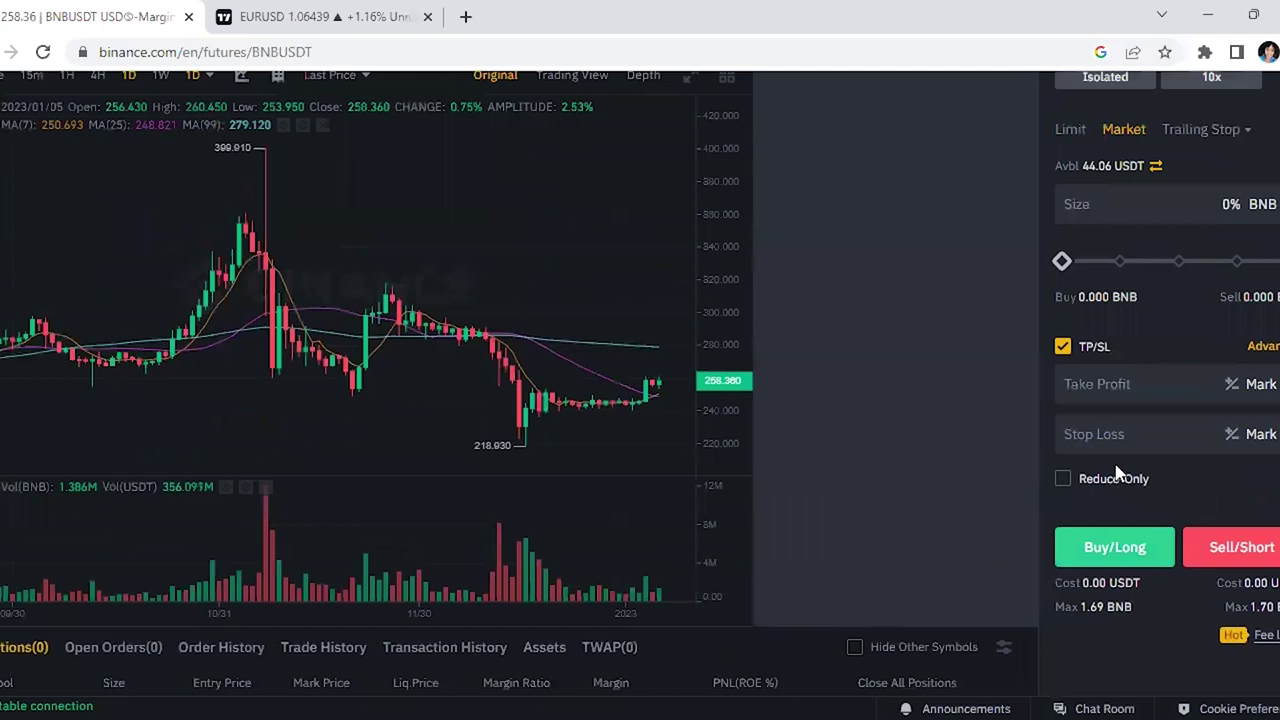
pyautogui.scroll(2, 1117, 470)
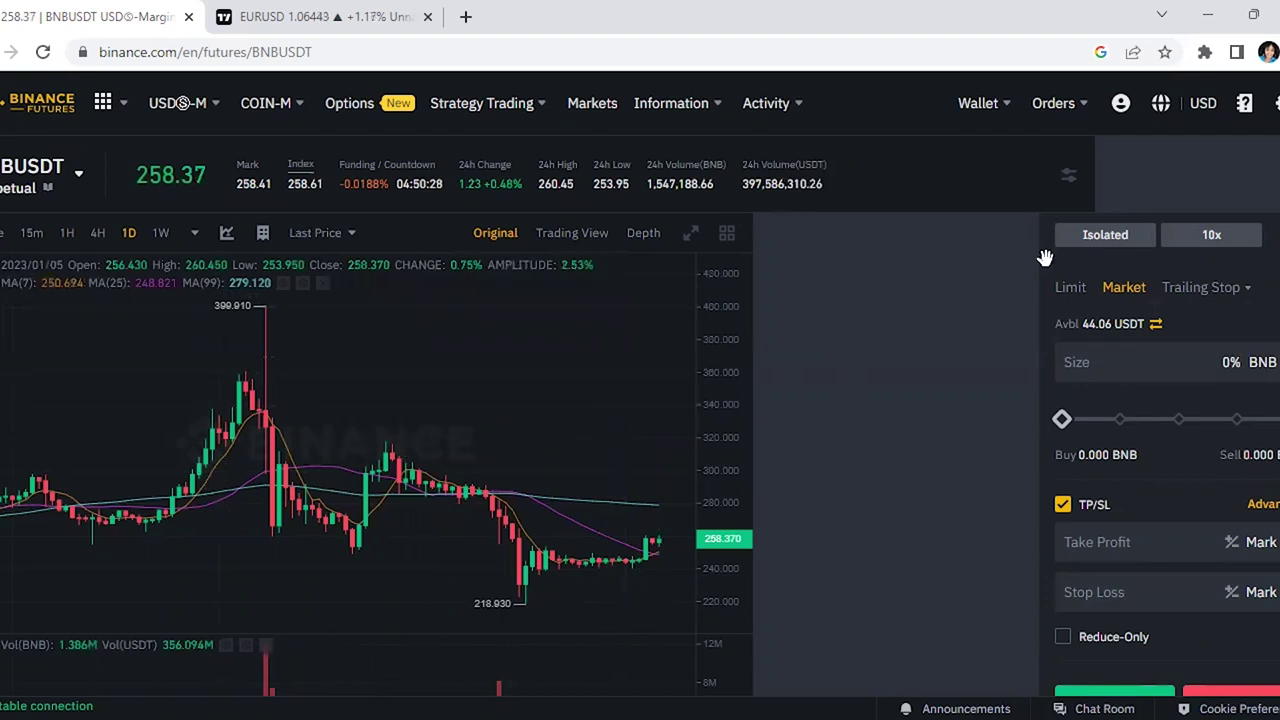
pyautogui.moveTo(978, 103)
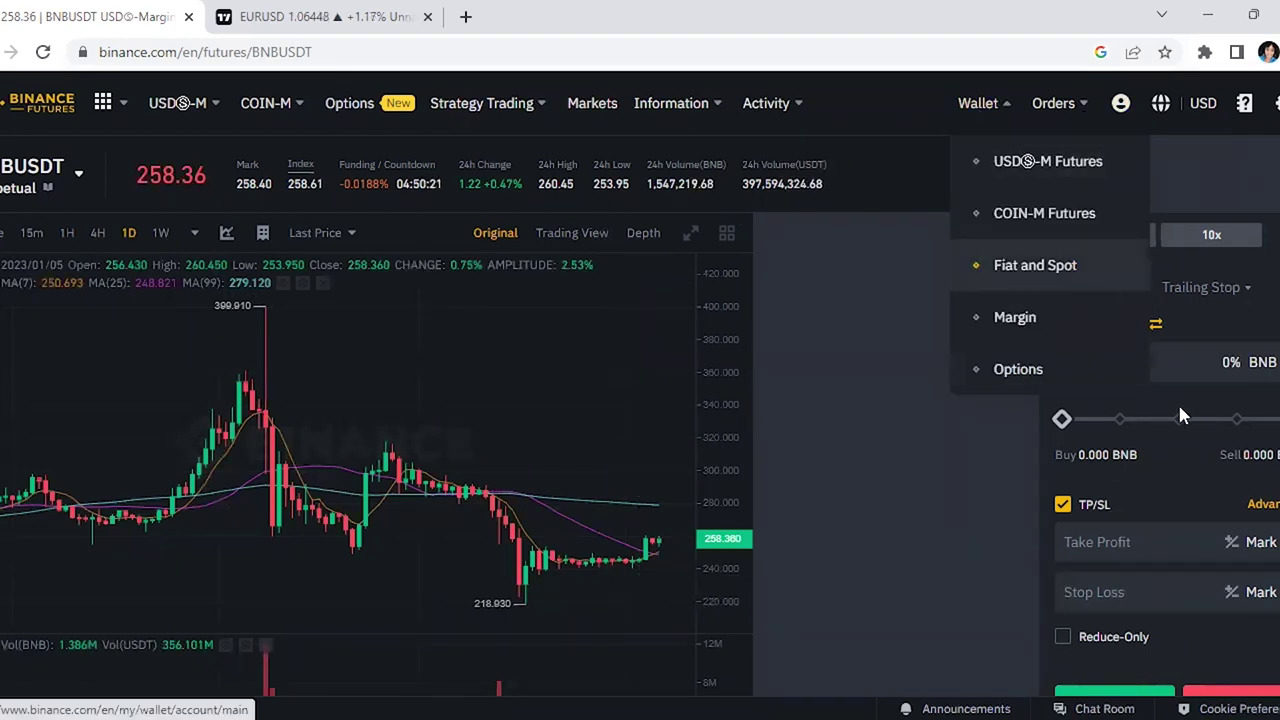
pyautogui.scroll(-4, 1180, 415)
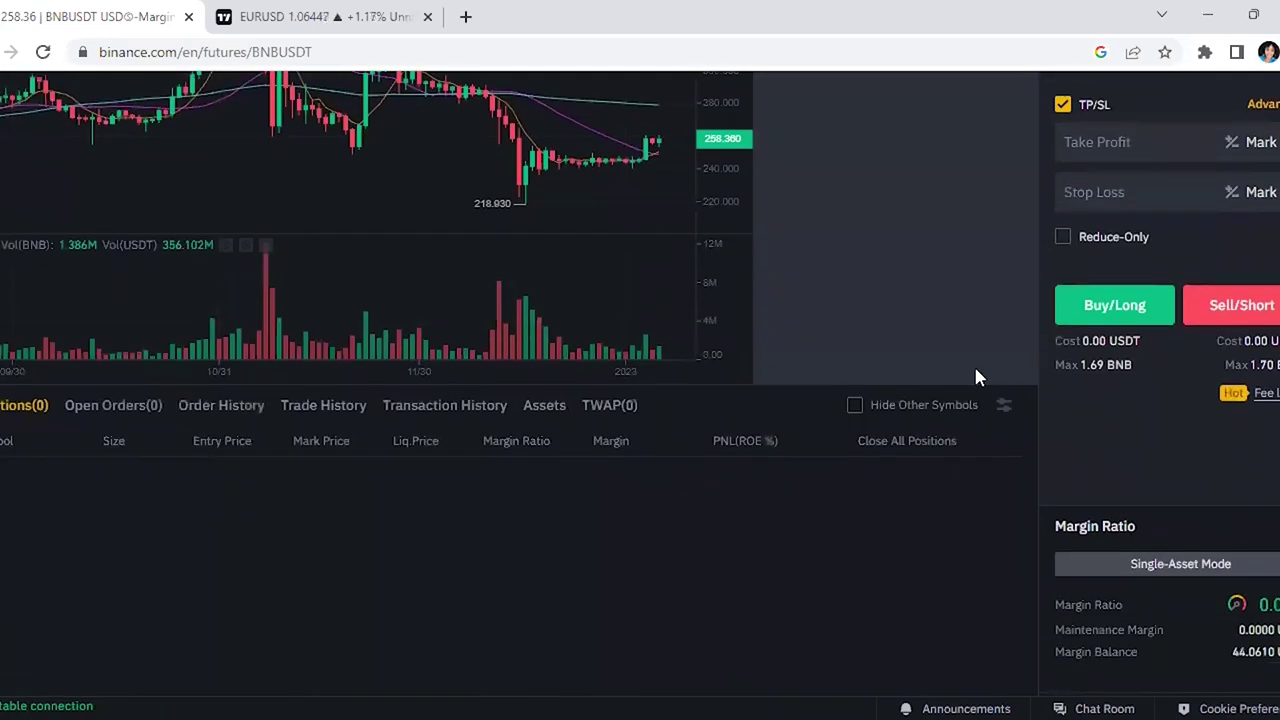
pyautogui.scroll(-2, 1210, 405)
pyautogui.scroll(5, 1150, 395)
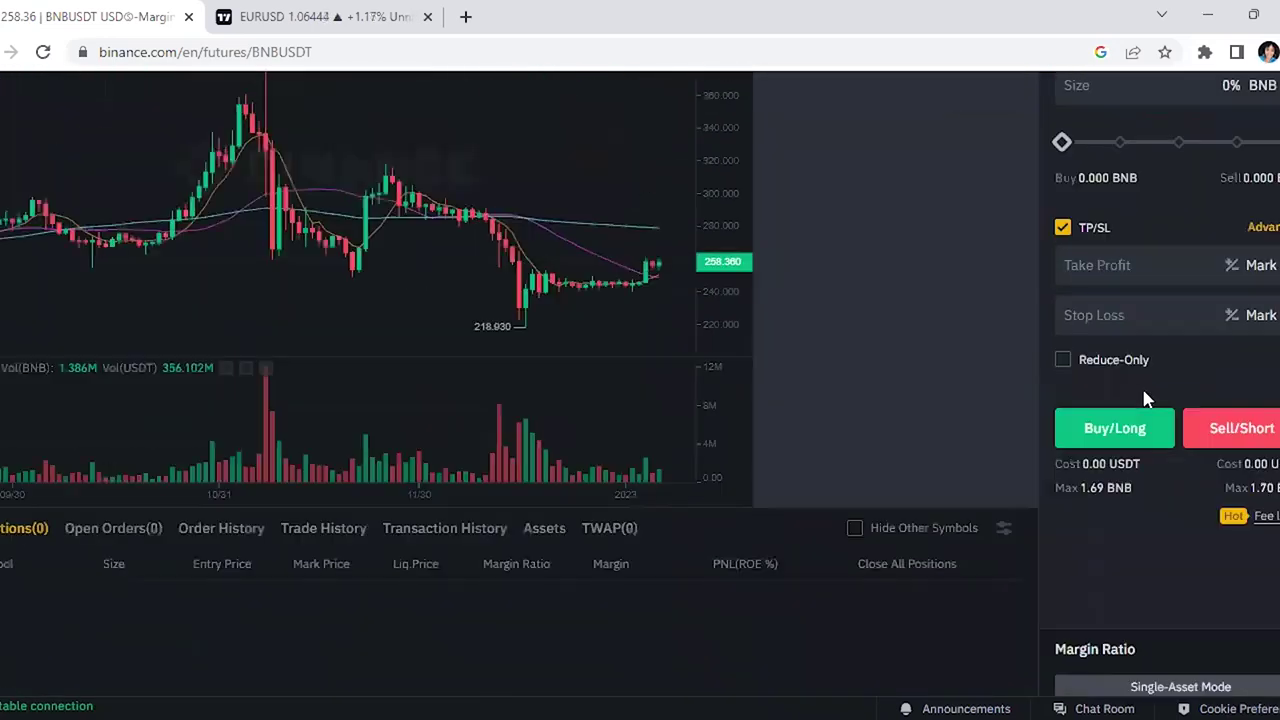
pyautogui.scroll(1, 1080, 334)
pyautogui.scroll(-1, 1020, 223)
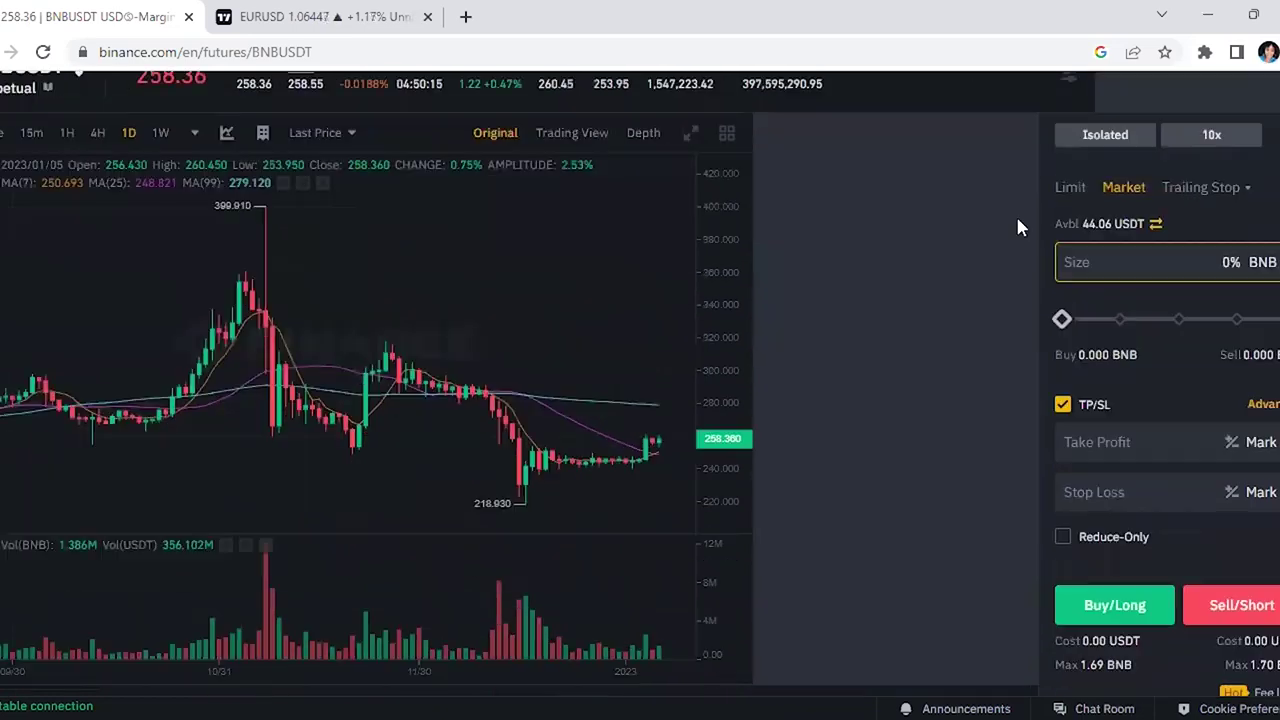
pyautogui.scroll(1, 1015, 303)
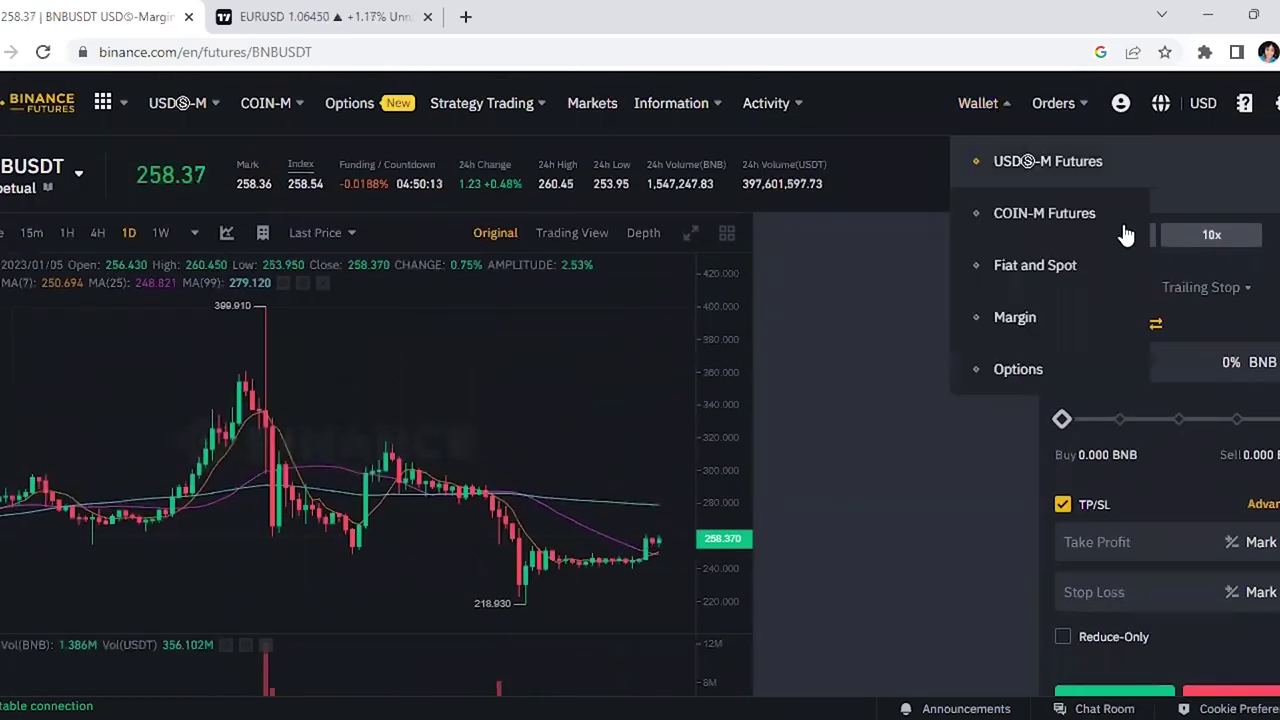
pyautogui.scroll(-1, 1187, 443)
pyautogui.scroll(1, 1175, 445)
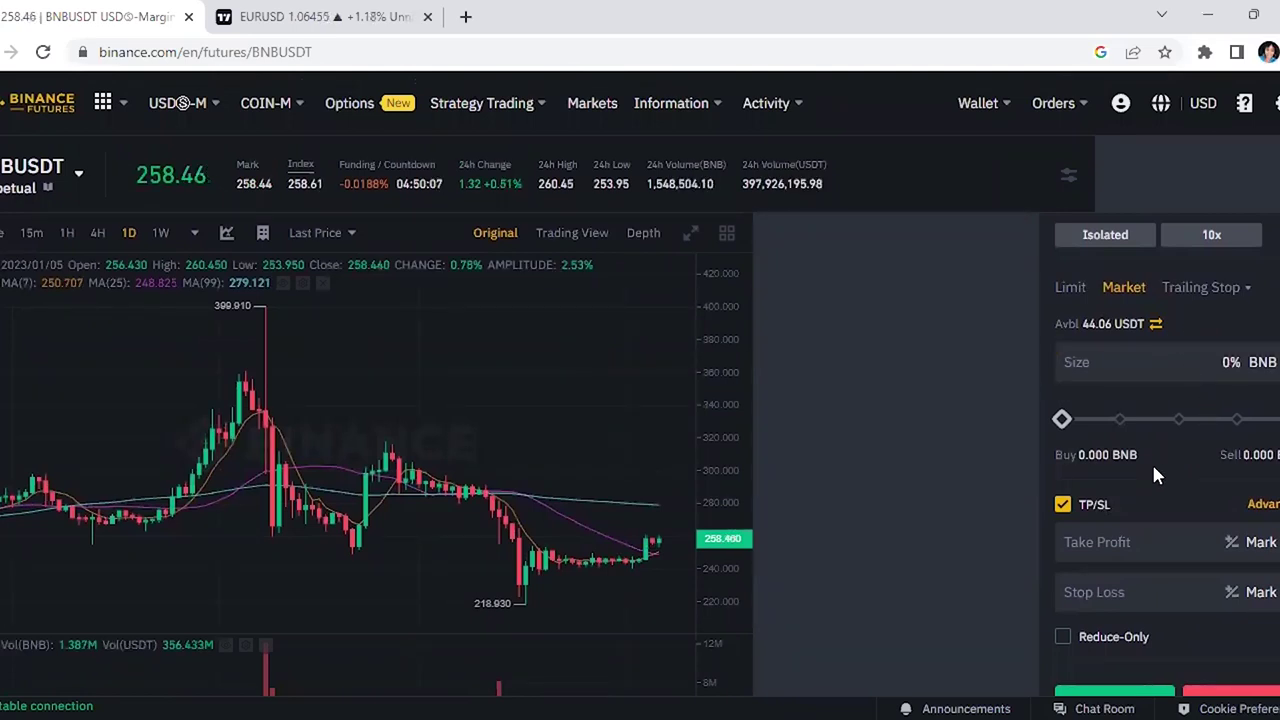
# Open the futures asset transfer from Fiat and Spot to USDⓈ-M Futures and choose USDT as the coin.
pyautogui.scroll(-4, 1160, 512)
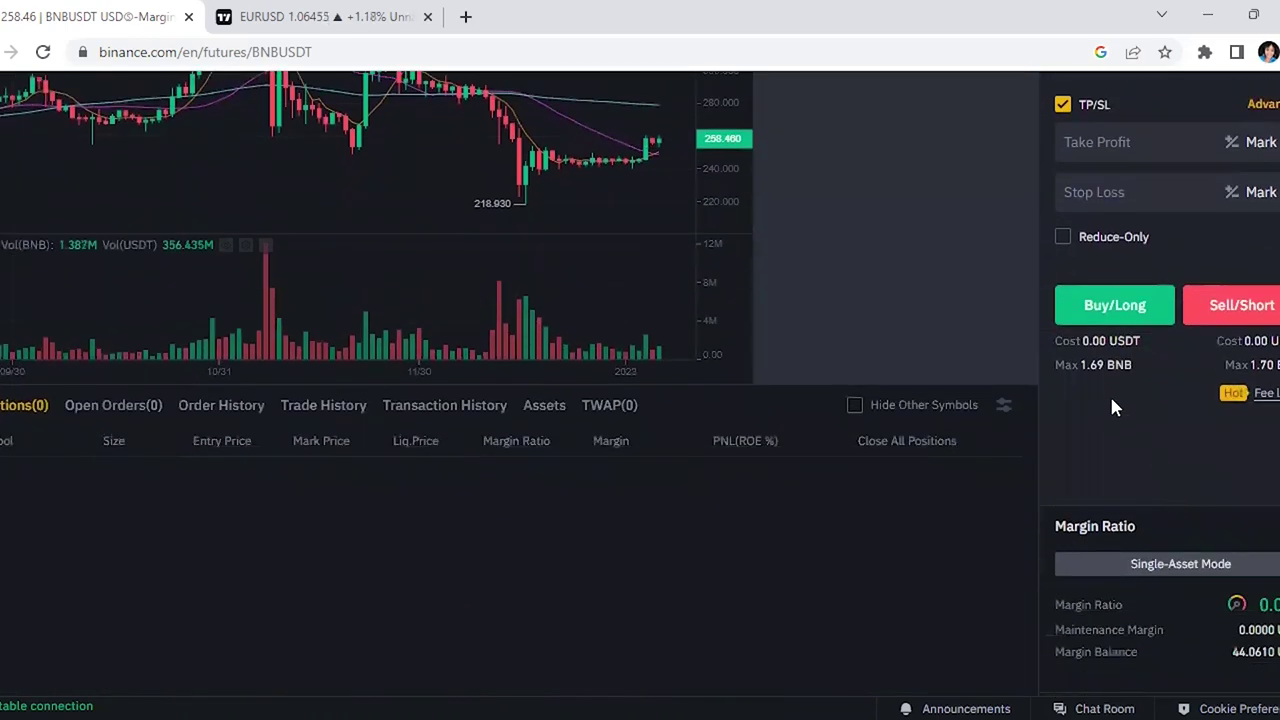
pyautogui.scroll(-4, 1111, 400)
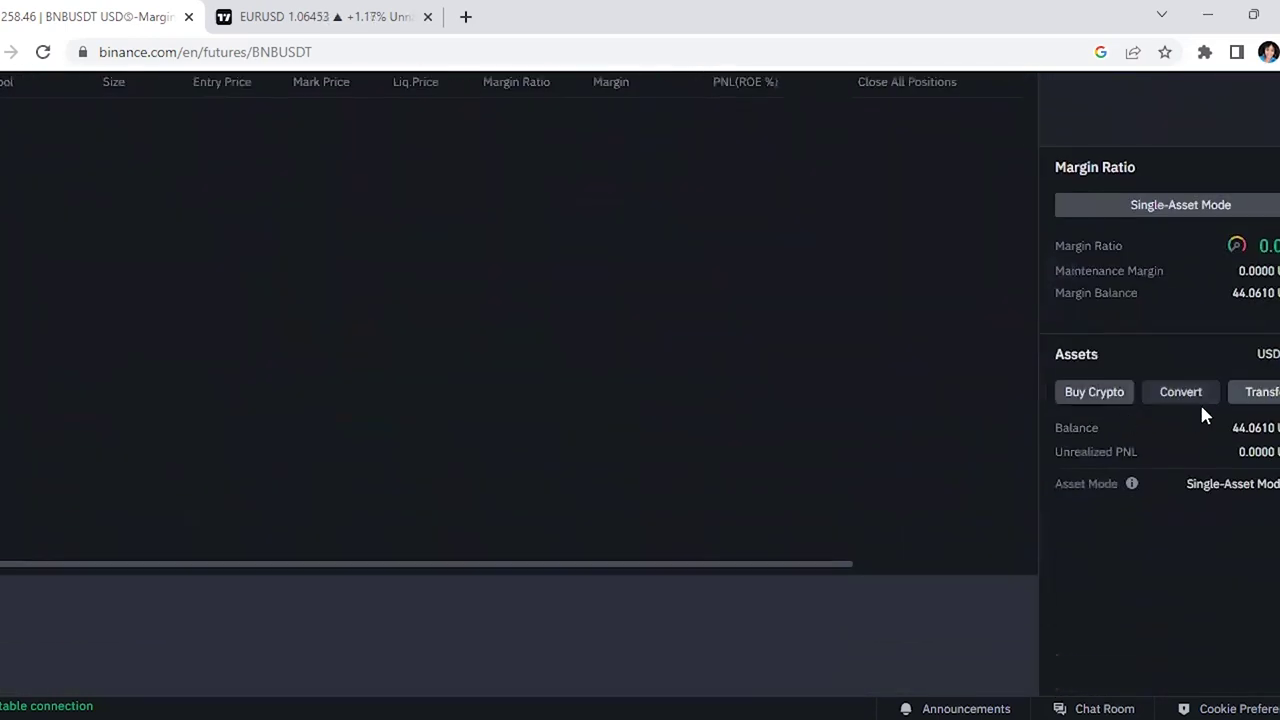
pyautogui.click(1274, 396)
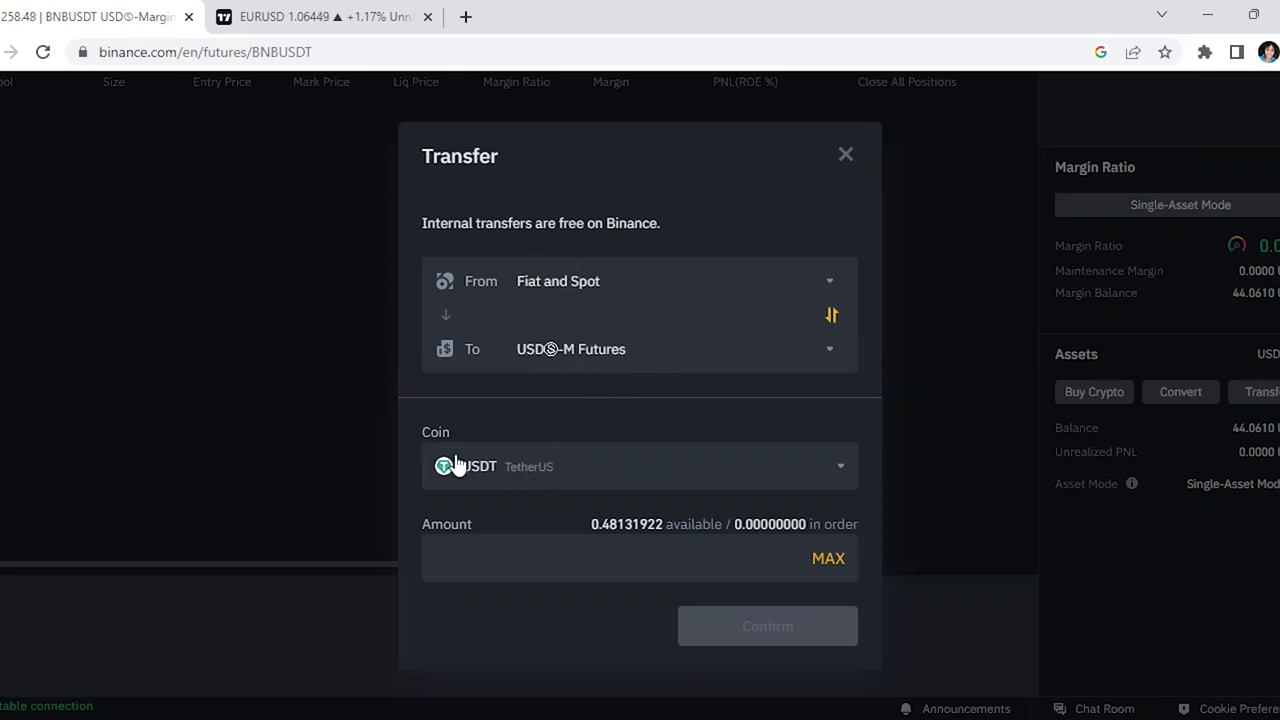
pyautogui.click(547, 483)
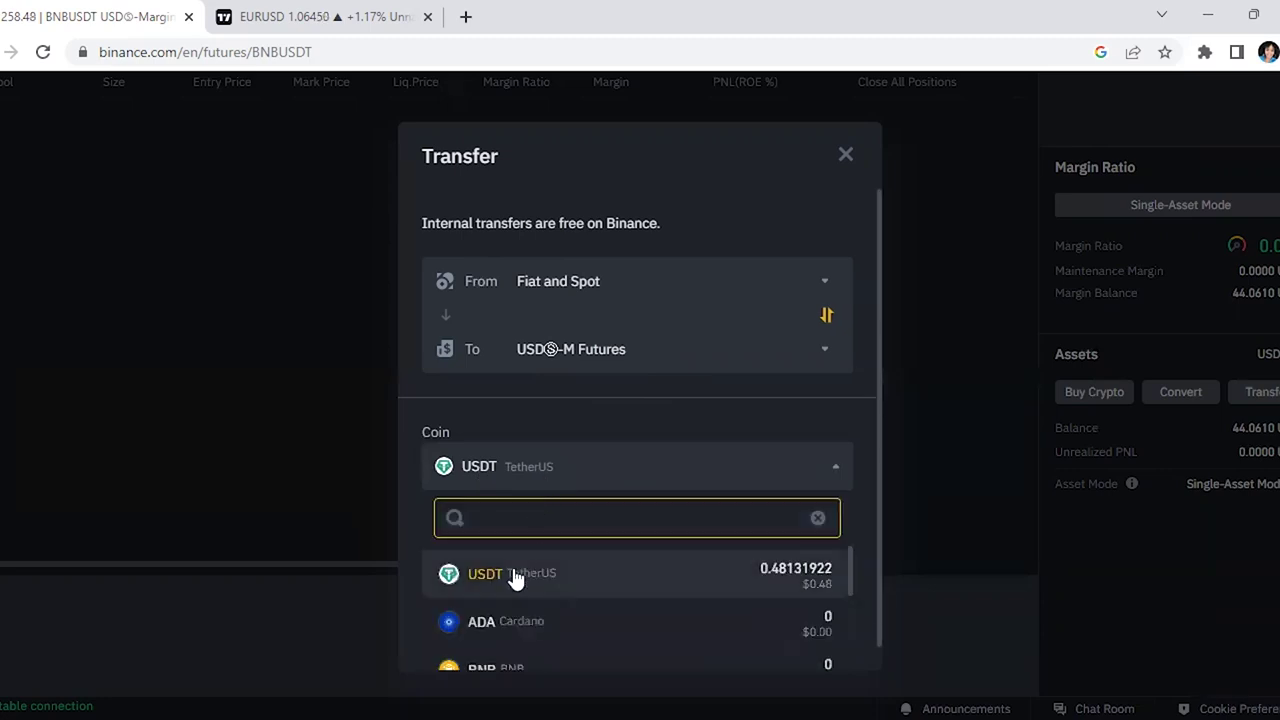
pyautogui.click(511, 577)
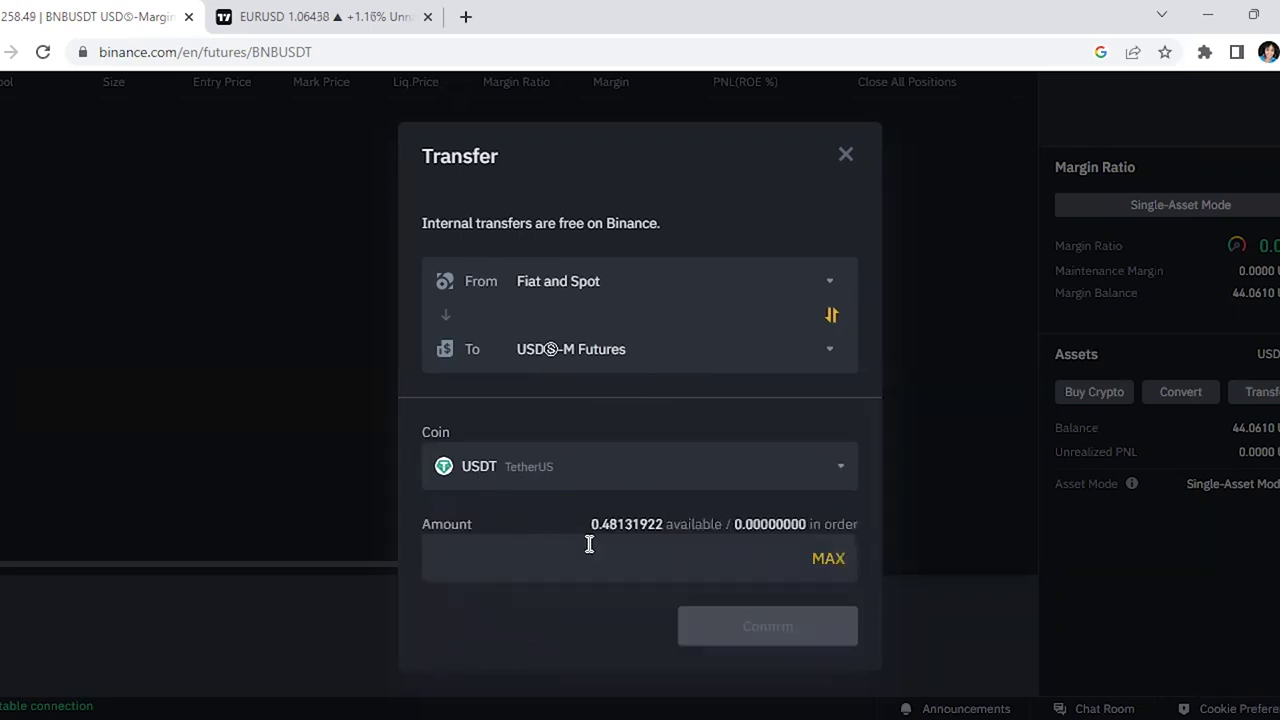
# Try 56676 as the USDT transfer amount, clear it and close the transfer without confirming.
pyautogui.click(554, 552)
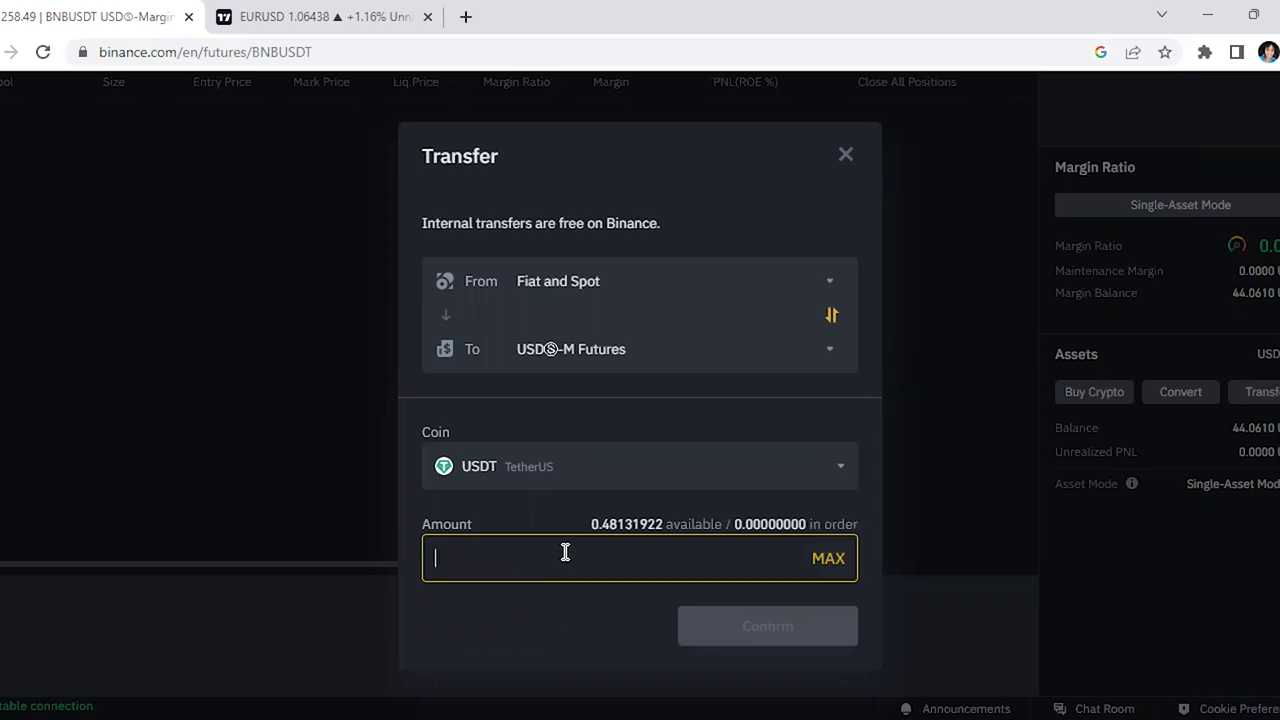
pyautogui.write('56676')
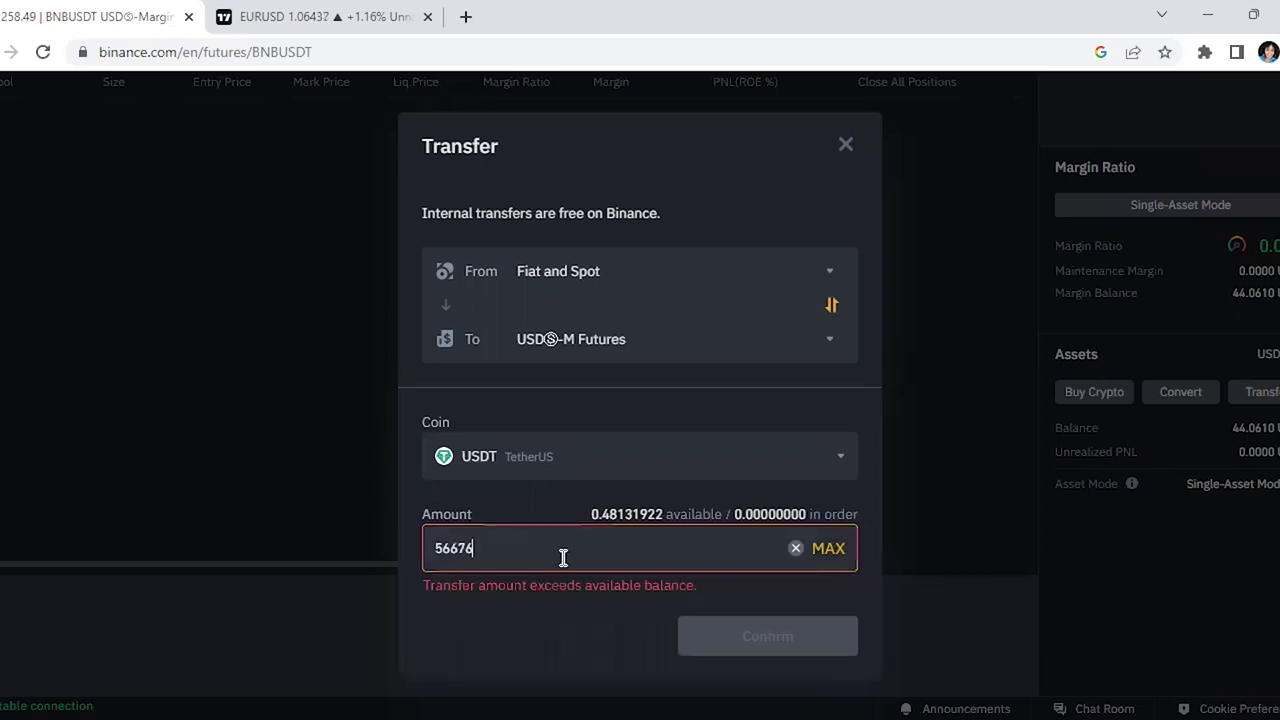
pyautogui.press('BackSpace')
pyautogui.press('BackSpace')
pyautogui.press('BackSpace')
pyautogui.press('BackSpace')
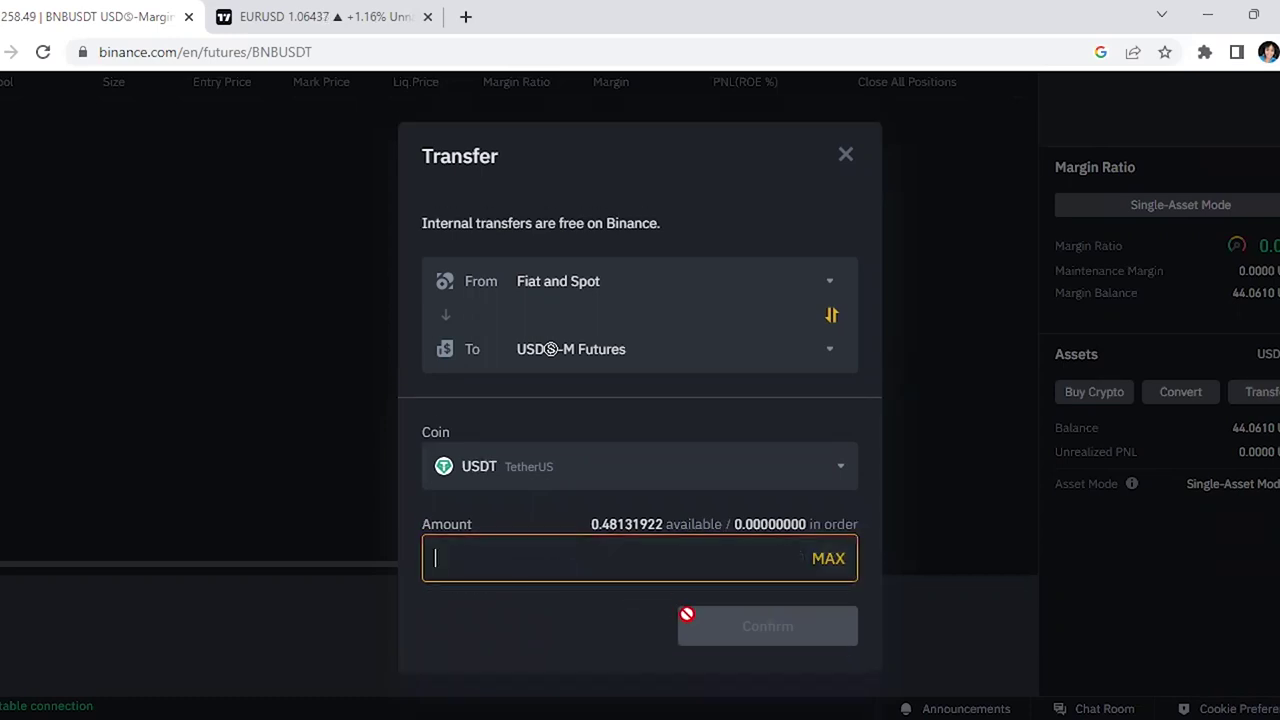
pyautogui.click(845, 158)
# Review the market order form's size, TP/SL and Reduce-Only settings and its Buy/Long and Sell/Short choices.
pyautogui.scroll(1, 1211, 460)
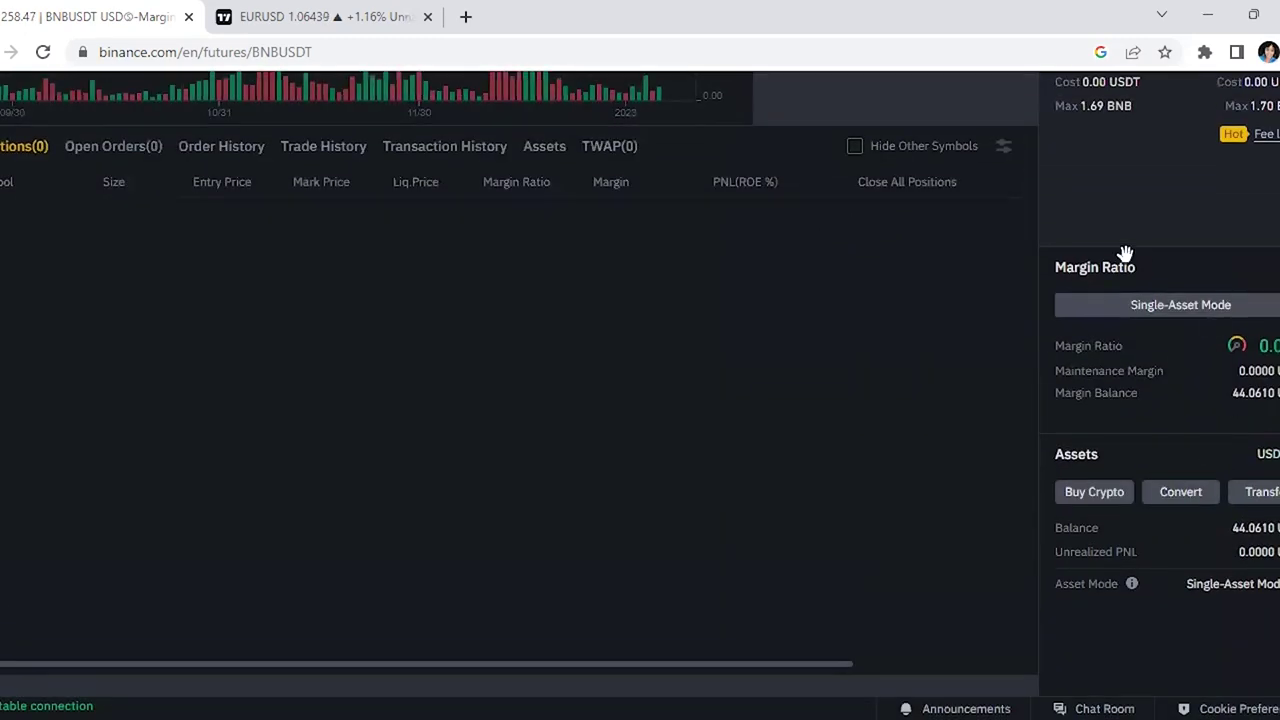
pyautogui.scroll(3, 1143, 457)
pyautogui.scroll(2, 1158, 490)
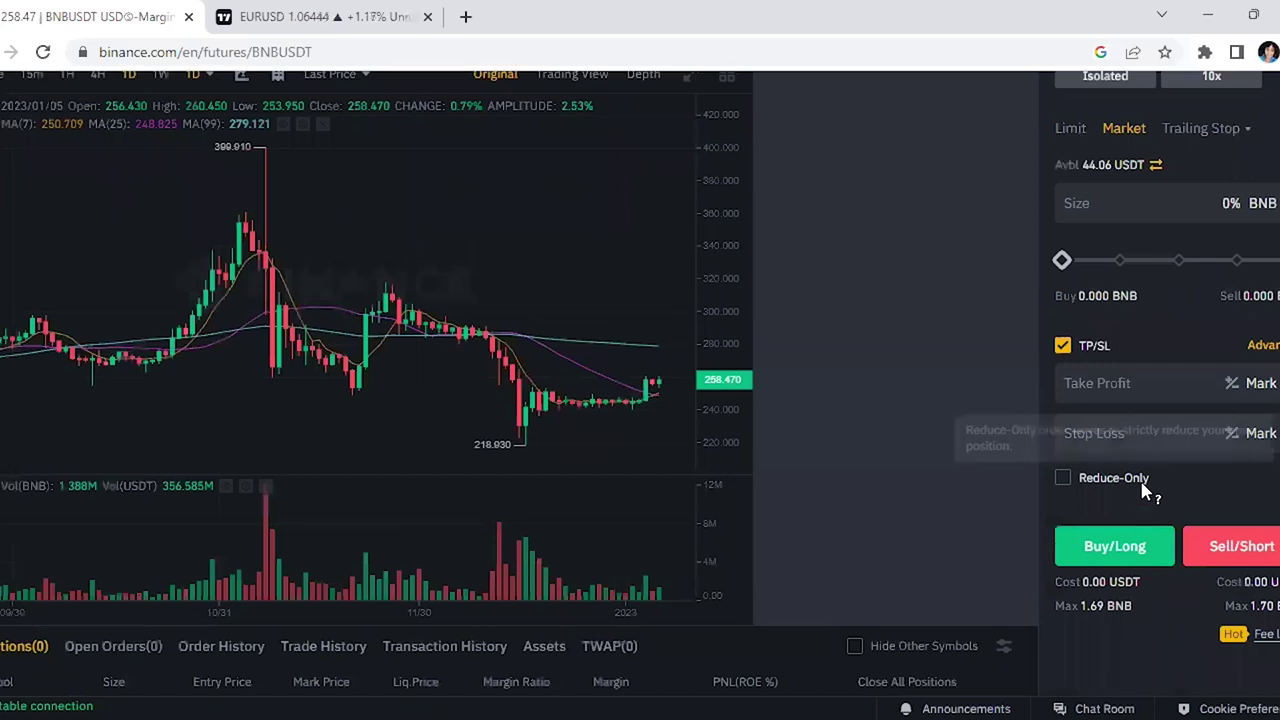
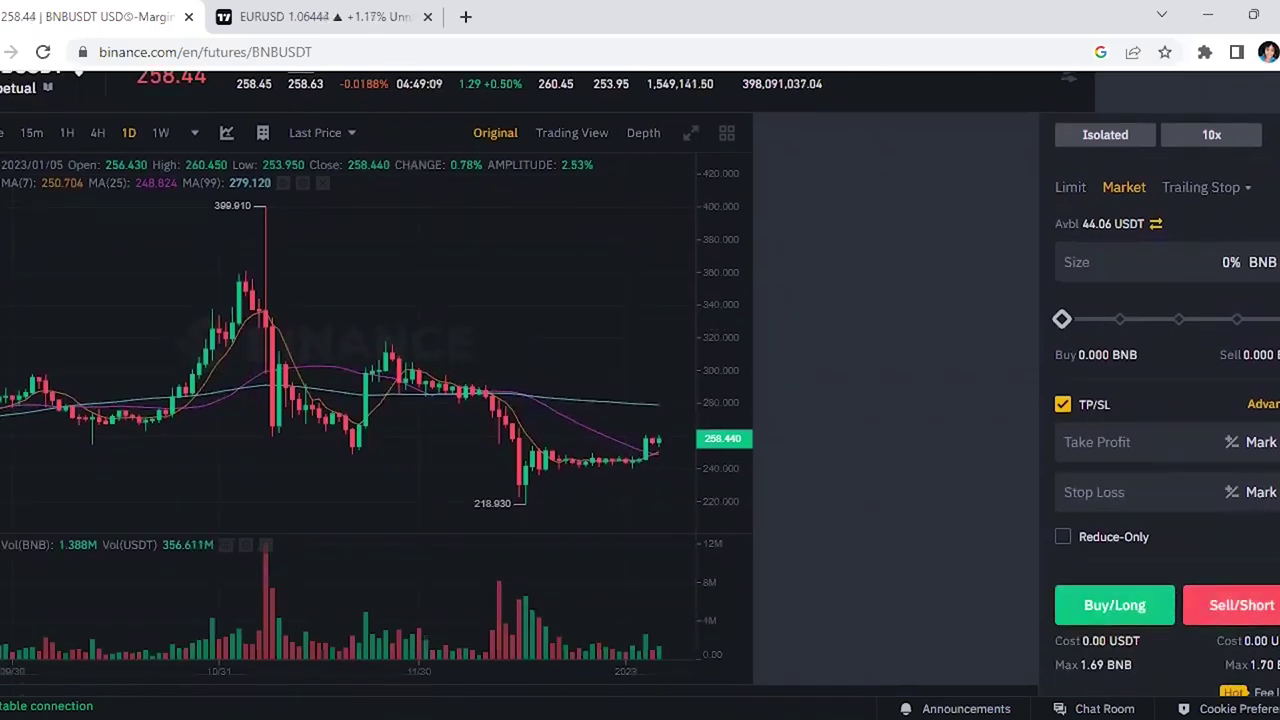
pyautogui.scroll(-1, 1265, 612)
pyautogui.moveTo(1262, 593)
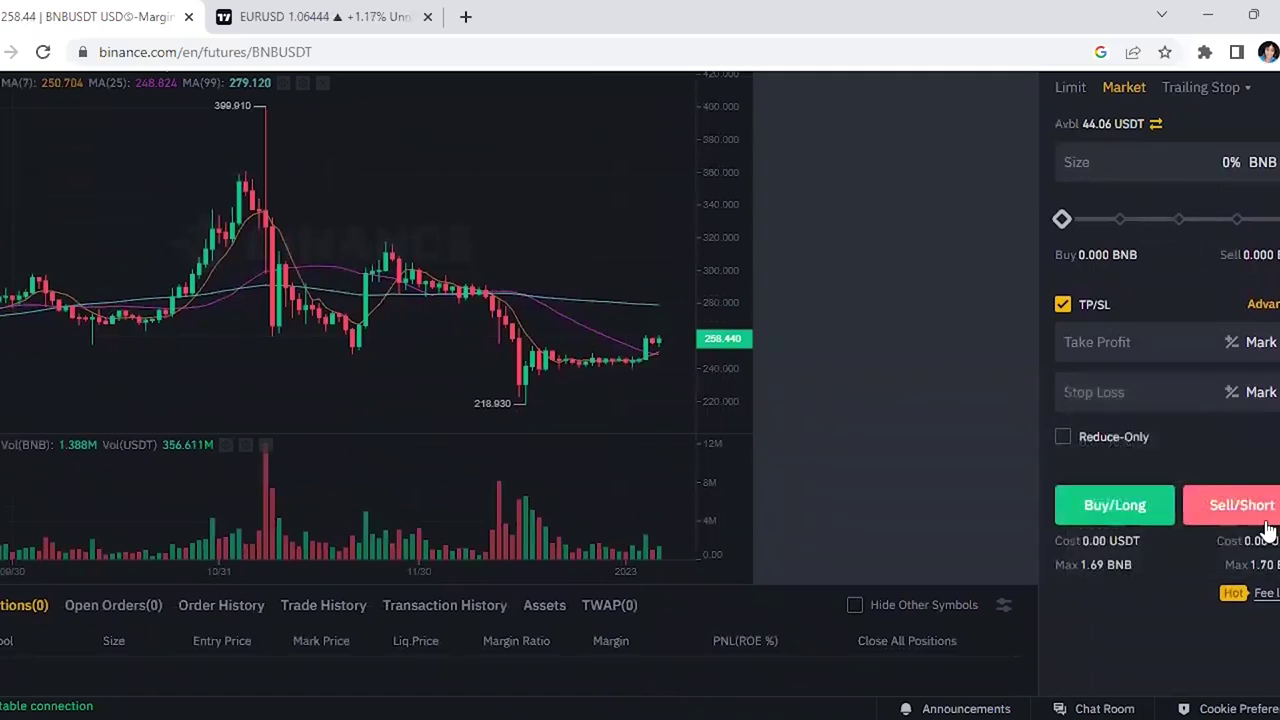
pyautogui.scroll(-1, 1127, 531)
pyautogui.scroll(2, 1133, 541)
pyautogui.scroll(1, 1133, 541)
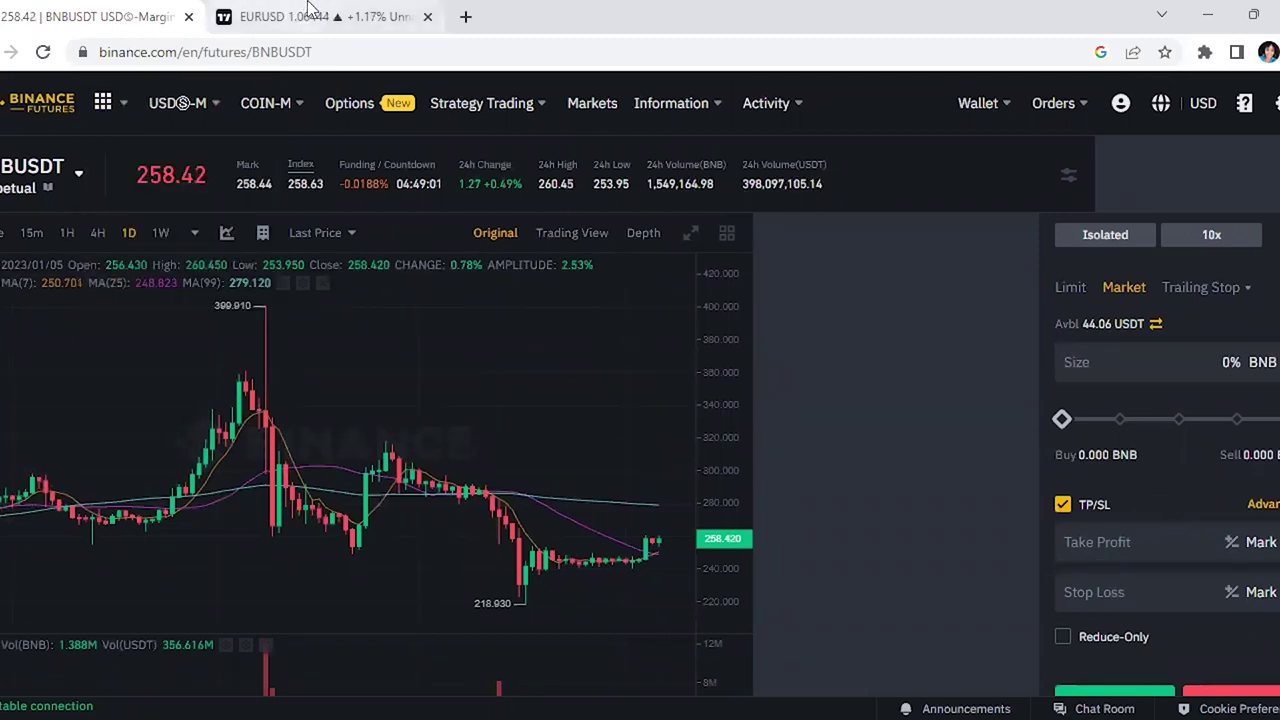
# Switch to TradingView, load the tradingview.com home page and open its Chart+ product.
pyautogui.click(305, 14)
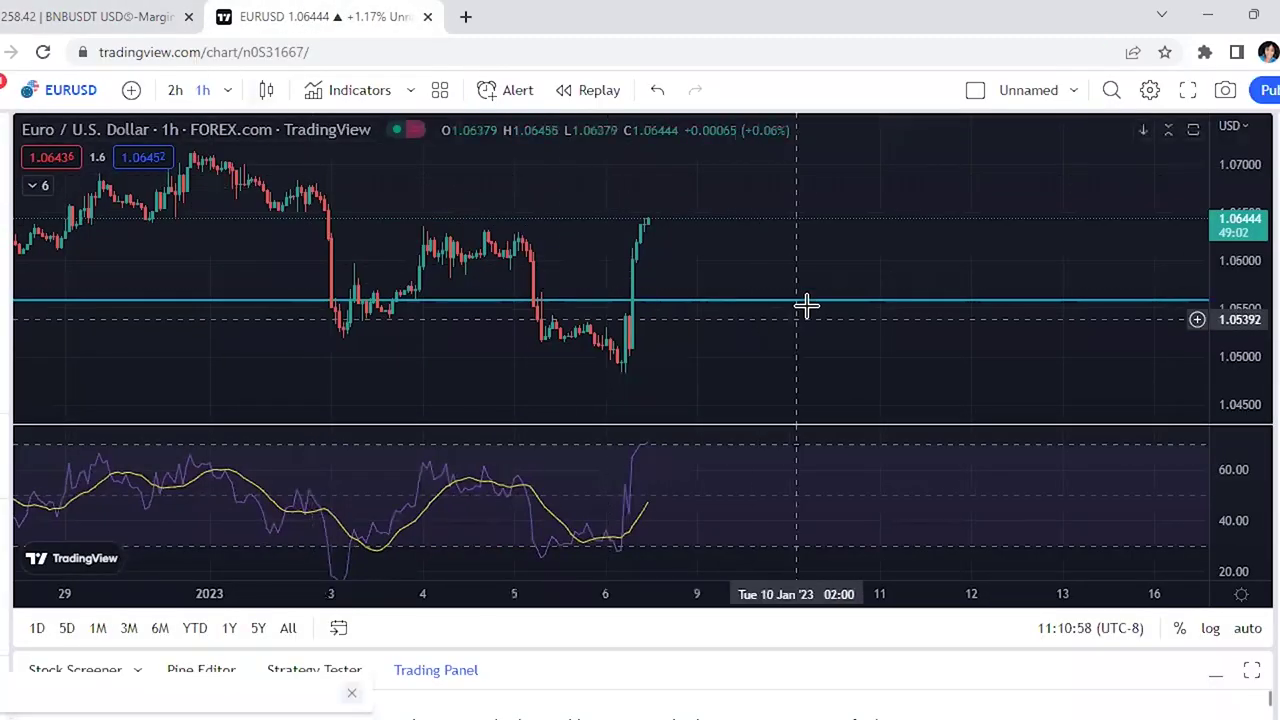
pyautogui.moveTo(552, 186); pyautogui.dragTo(700, 194)
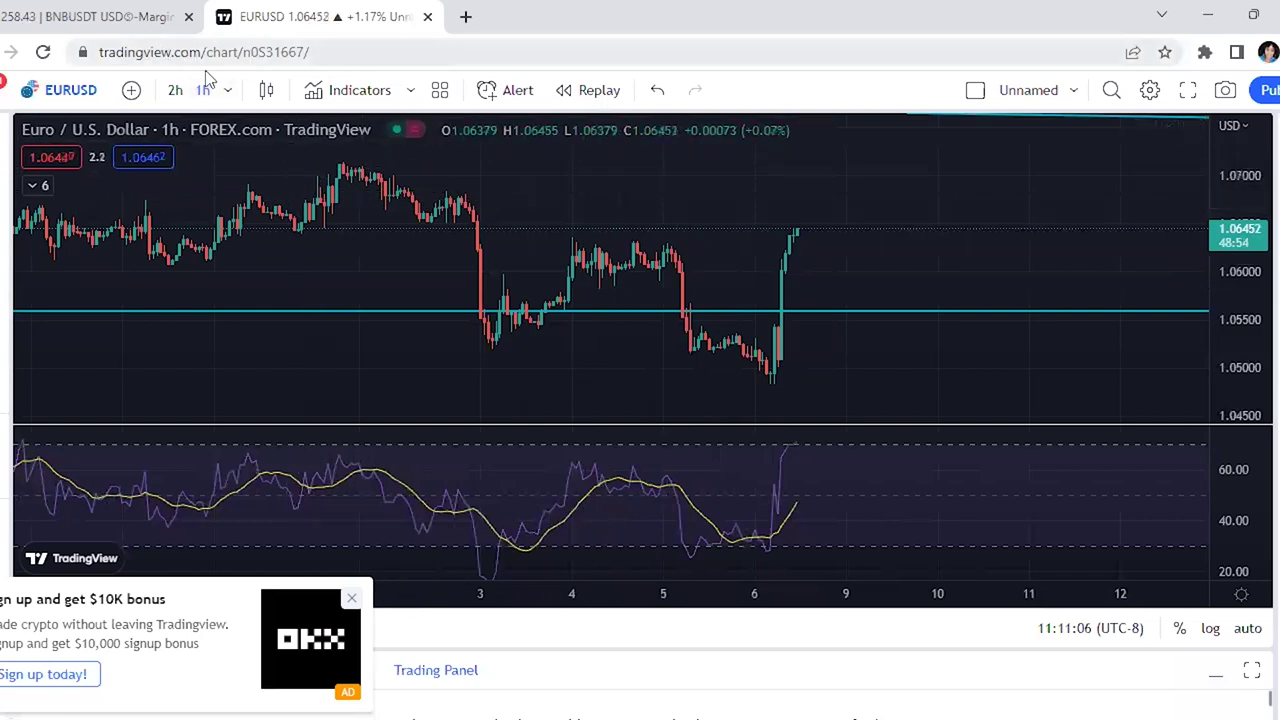
pyautogui.hotkey('ctrl', 'l')
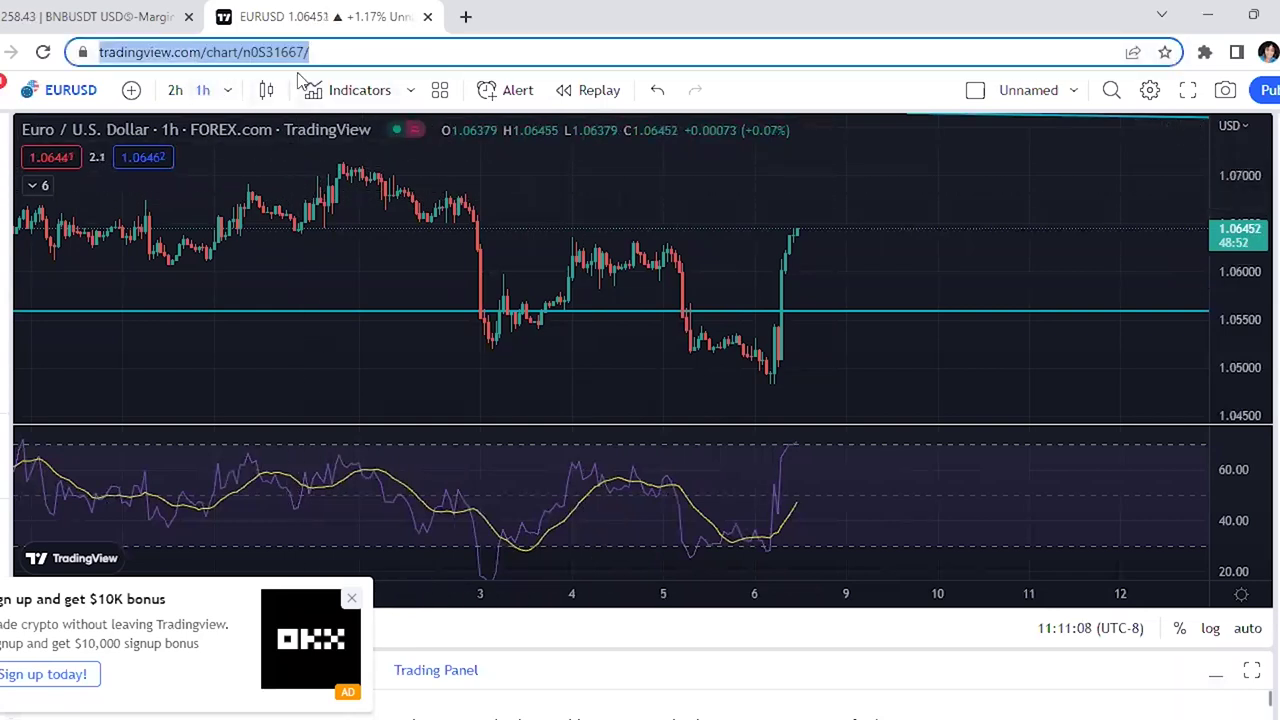
pyautogui.write('tra')
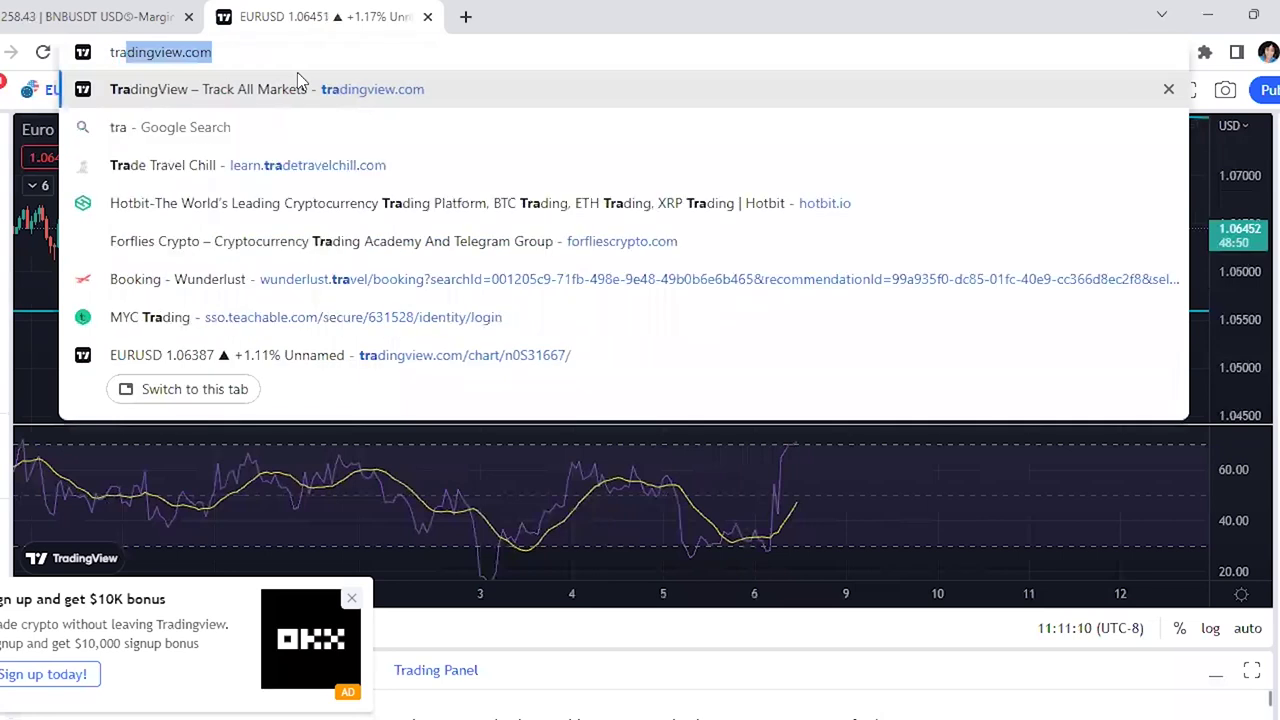
pyautogui.press('Return')
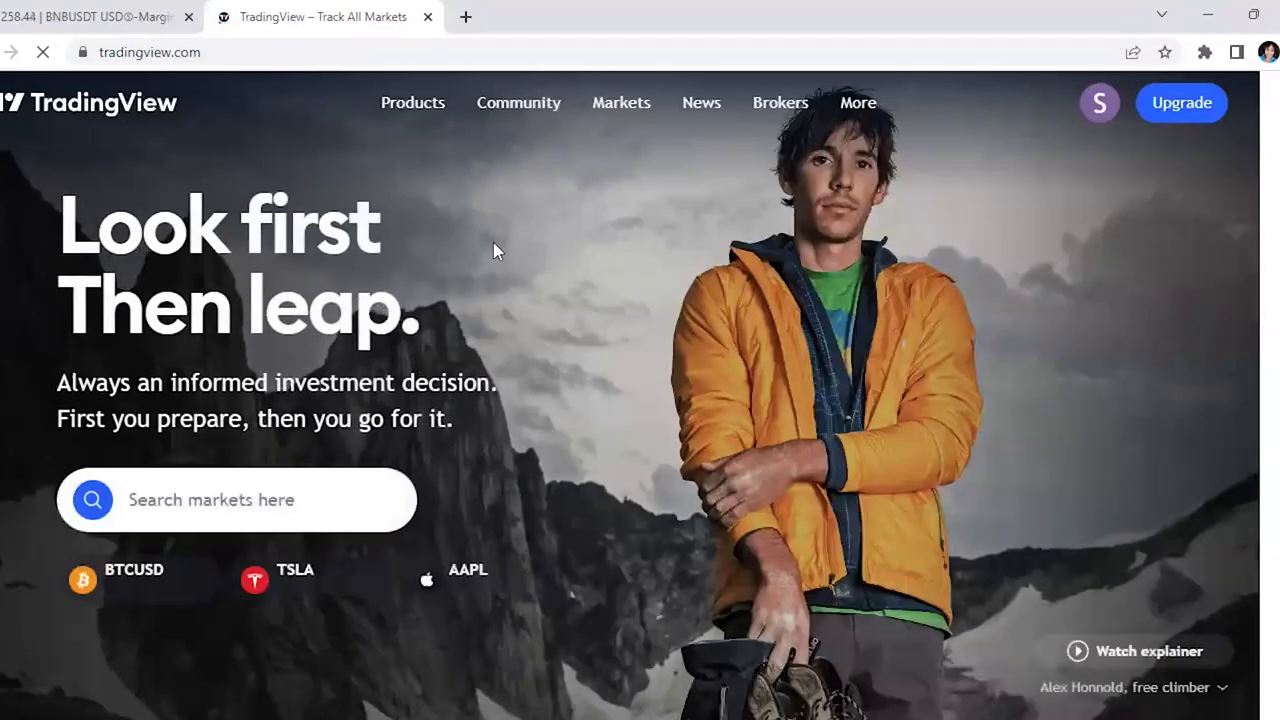
pyautogui.moveTo(410, 118)
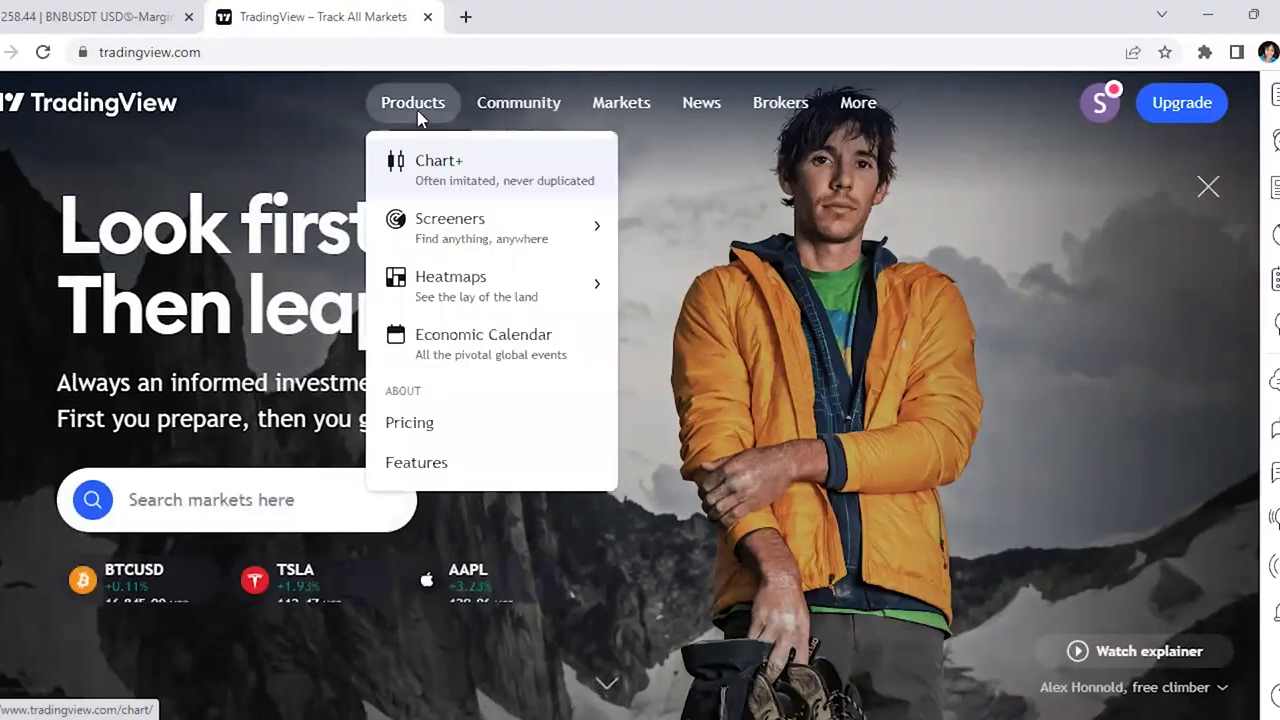
pyautogui.click(448, 172)
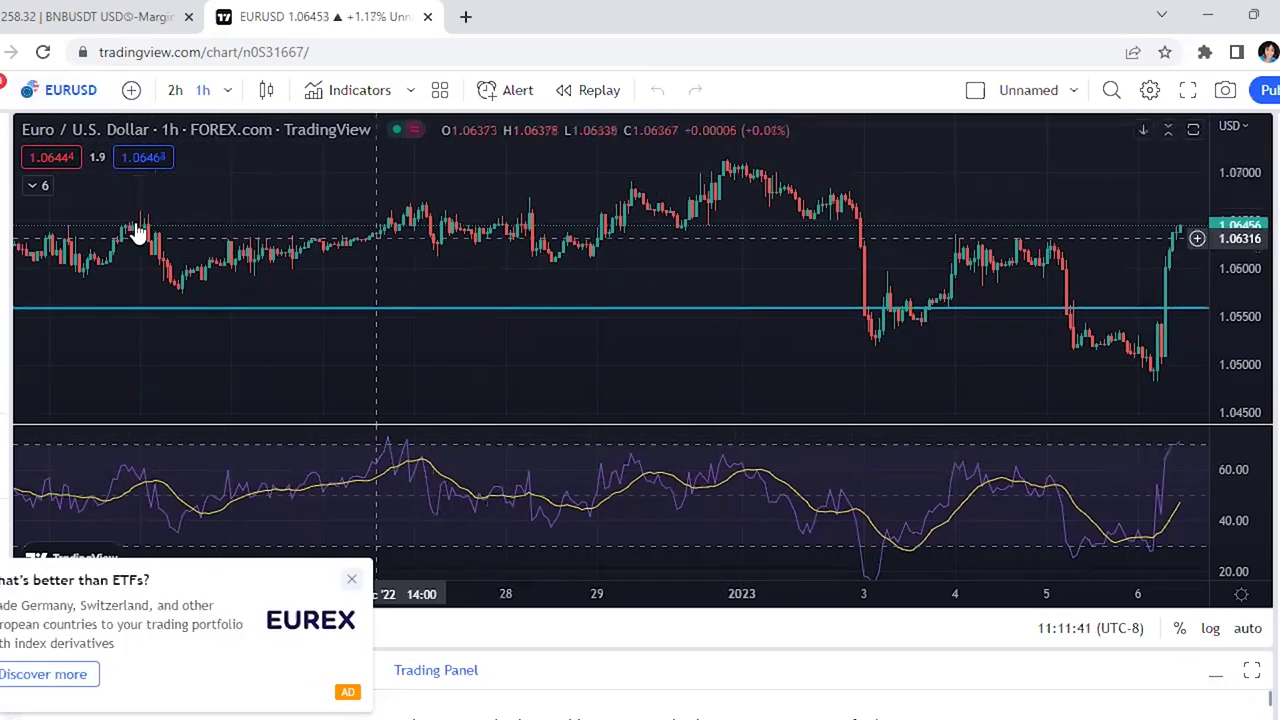
# Search for BTCUSDTP and replace the EURUSD chart with Binance's Bitcoin / TetherUS perpetual futures.
pyautogui.click(62, 90)
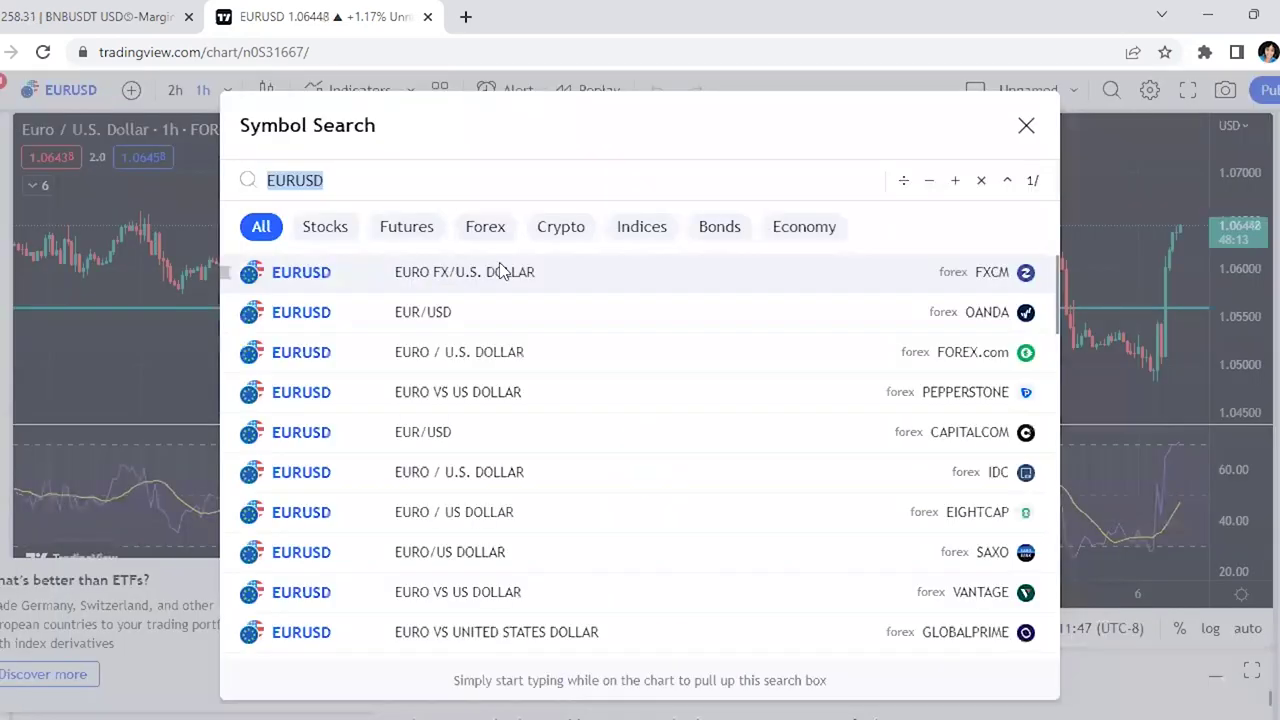
pyautogui.write('BTC')
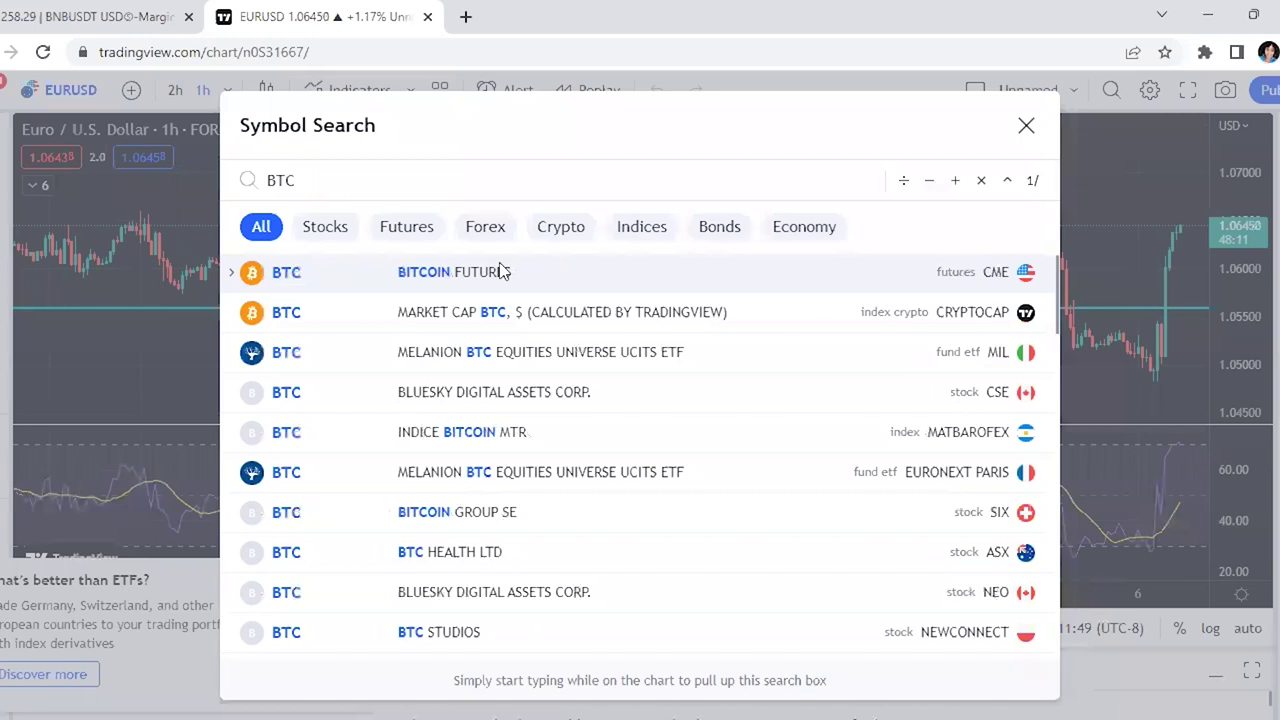
pyautogui.write('U')
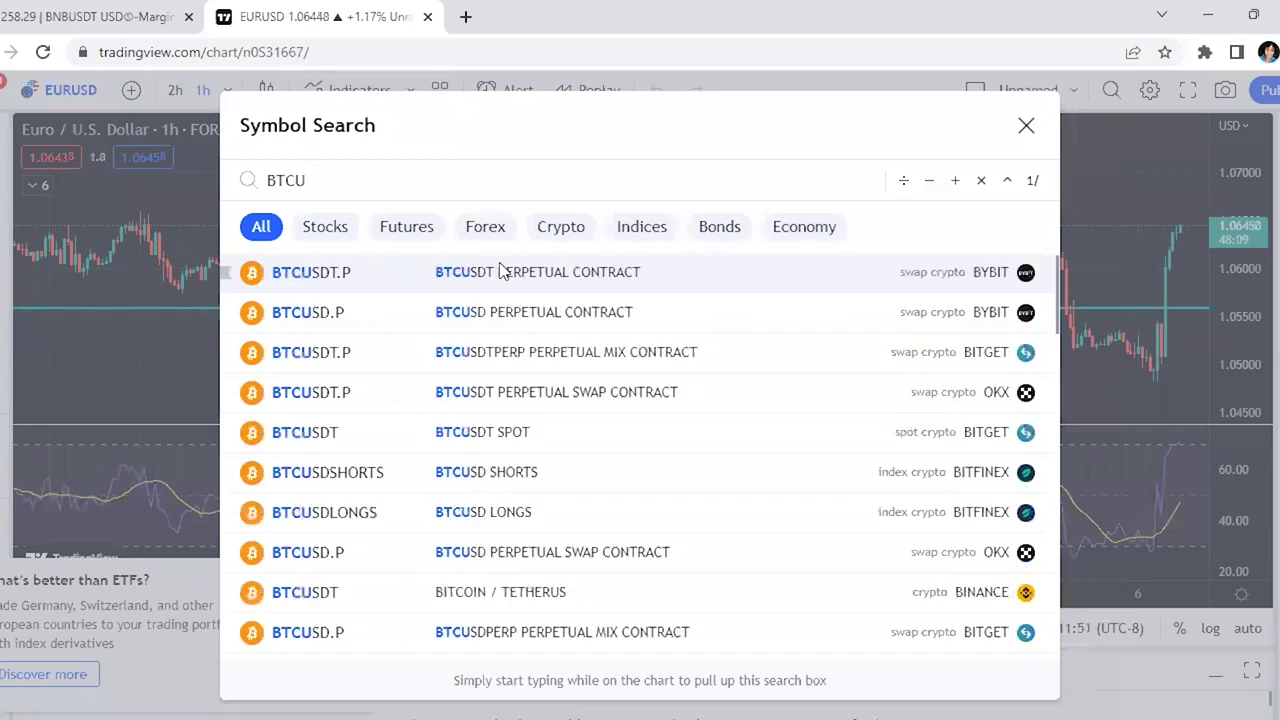
pyautogui.write('SDTP')
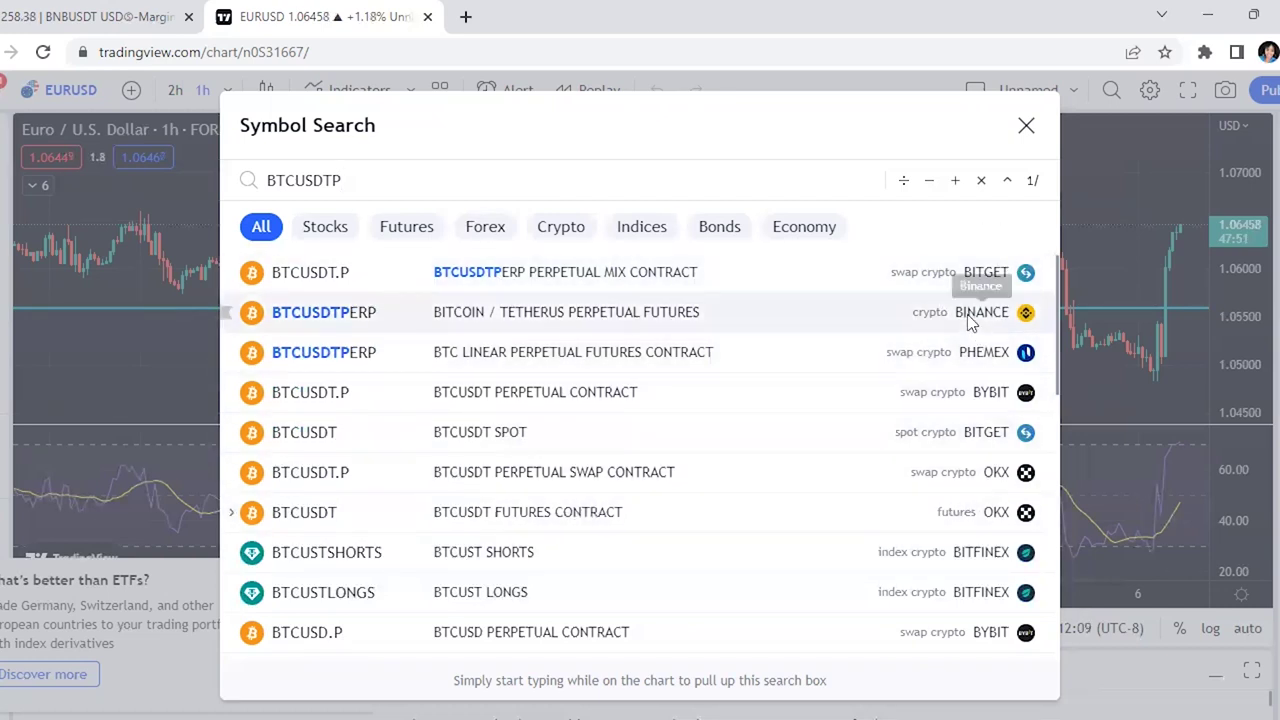
pyautogui.click(80, 10)
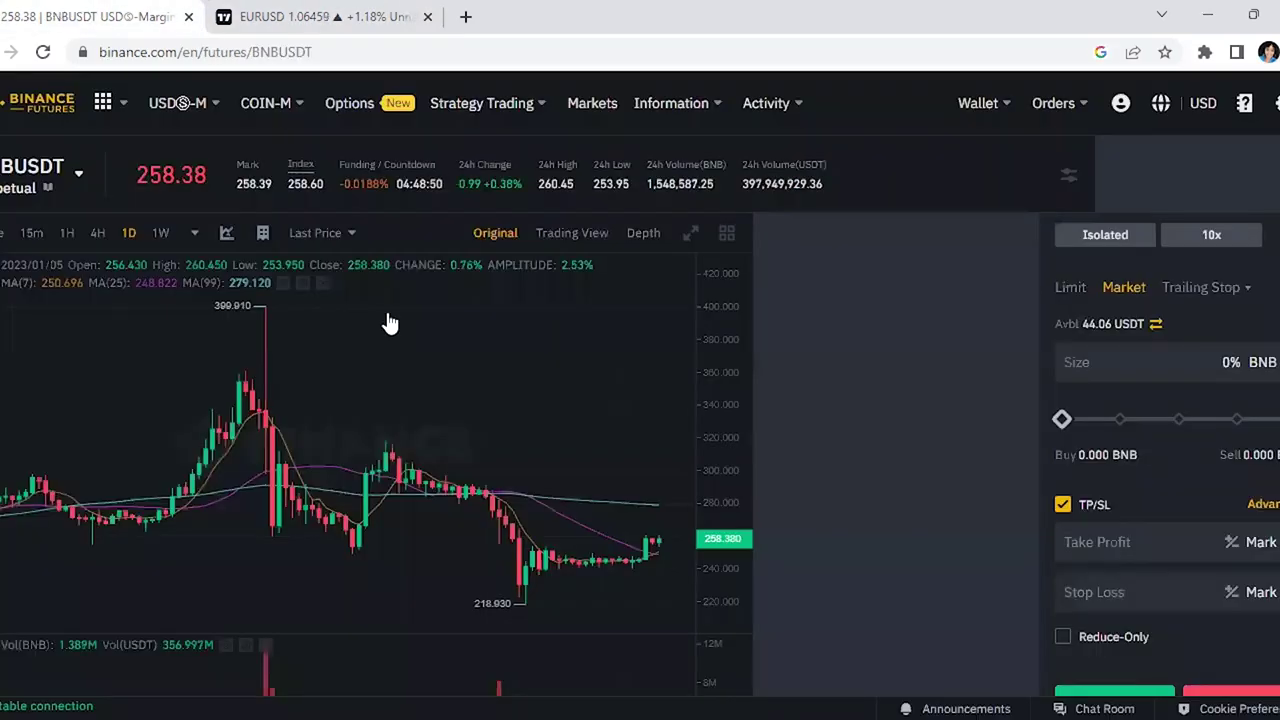
pyautogui.click(300, 10)
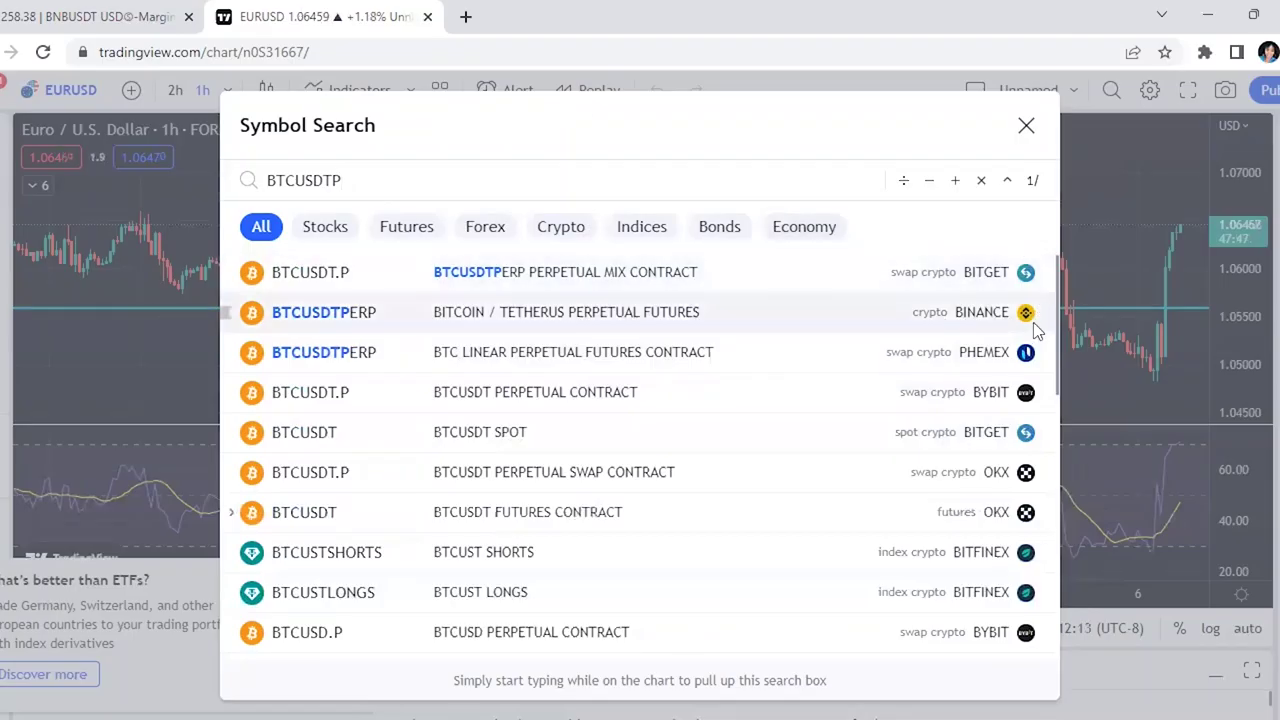
pyautogui.click(981, 316)
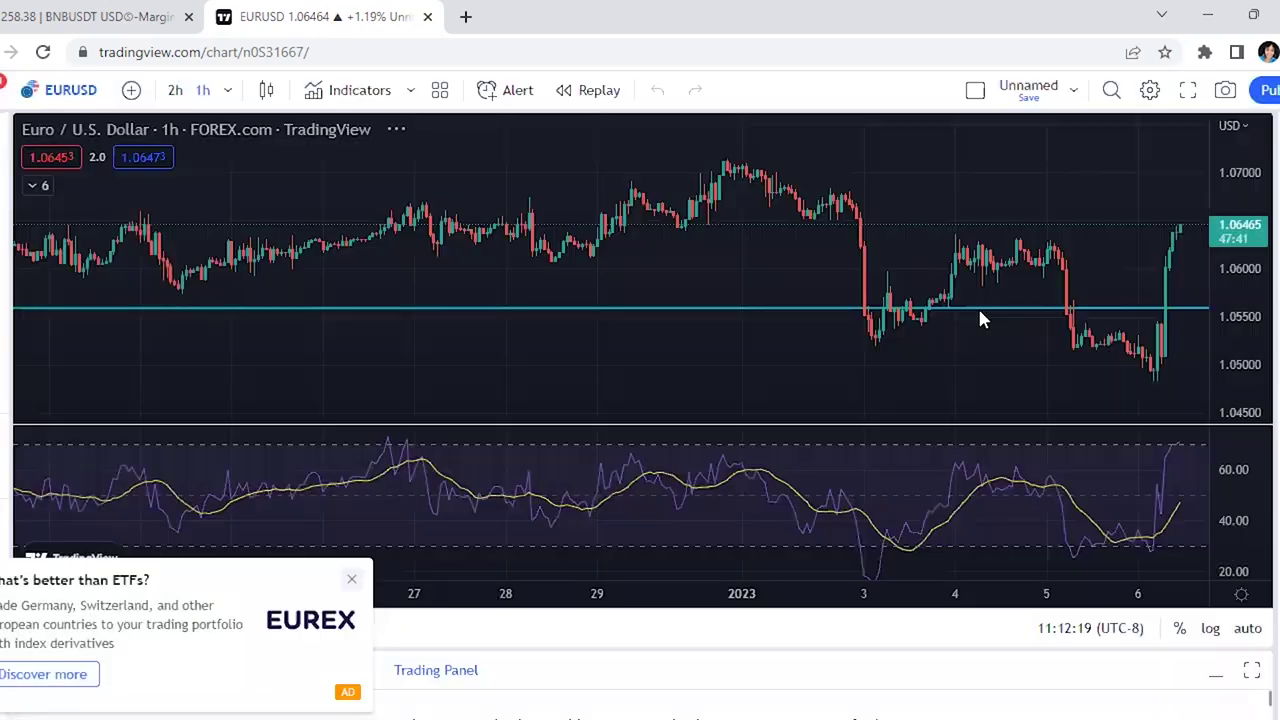
# Dismiss the advertisement covering the chart and close the ad-free upgrade offer.
pyautogui.moveTo(1035, 318); pyautogui.dragTo(491, 331)
pyautogui.moveTo(1225, 495); pyautogui.dragTo(1226, 525)
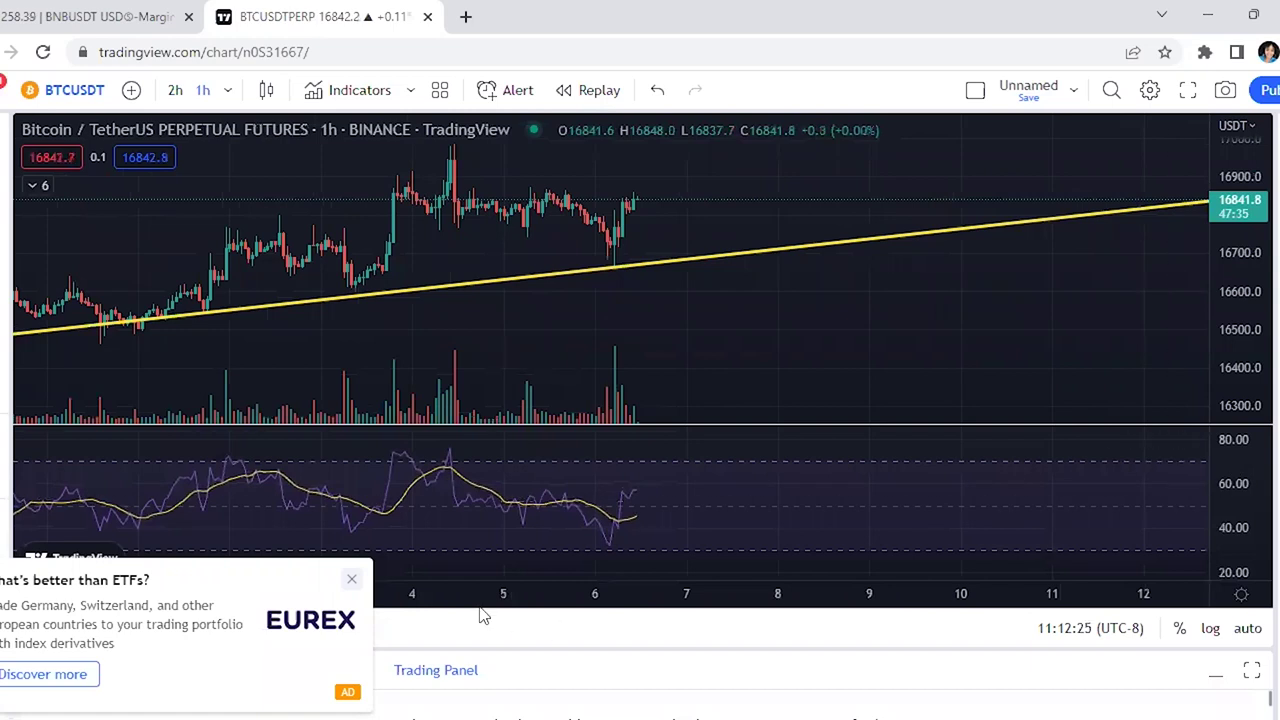
pyautogui.click(351, 579)
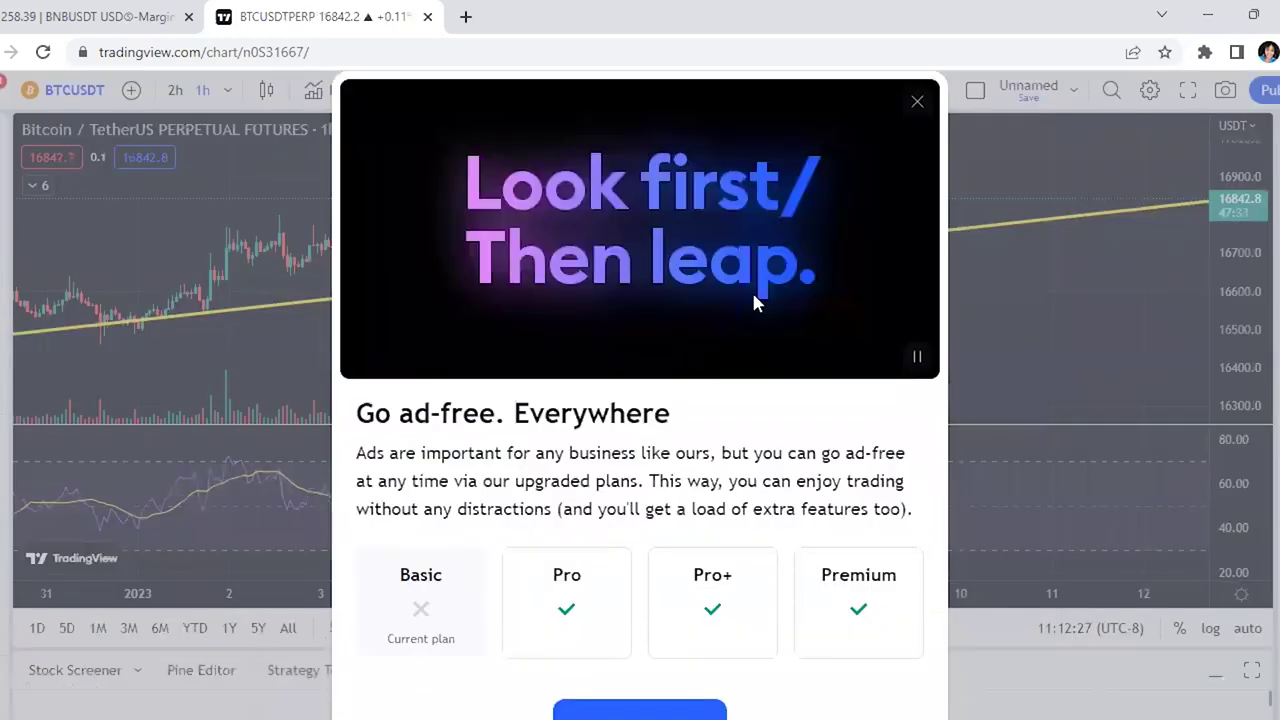
pyautogui.click(916, 102)
# Examine the hourly BTCUSDT perpetual price action in relation to the rising yellow trend line.
pyautogui.moveTo(474, 600); pyautogui.dragTo(811, 371)
pyautogui.scroll(1, 1162, 410)
pyautogui.moveTo(1246, 383); pyautogui.dragTo(929, 337)
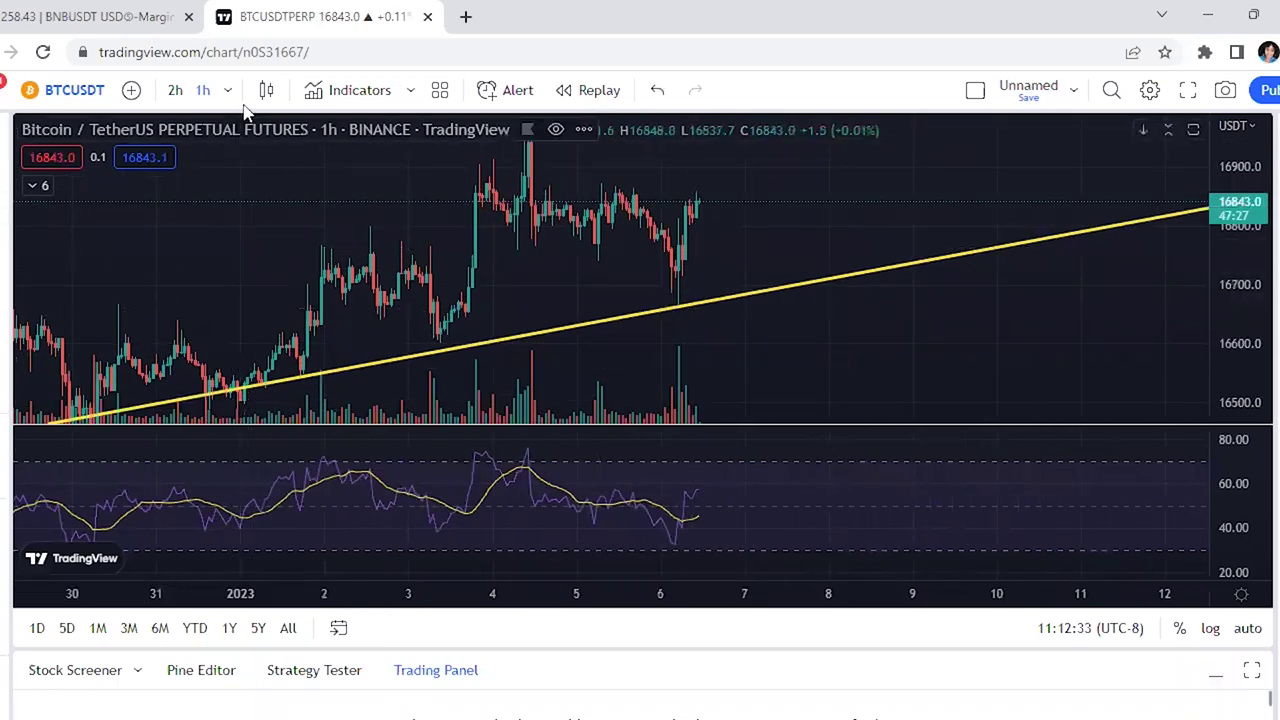
pyautogui.moveTo(834, 330); pyautogui.dragTo(569, 517)
pyautogui.moveTo(412, 595); pyautogui.dragTo(1006, 446)
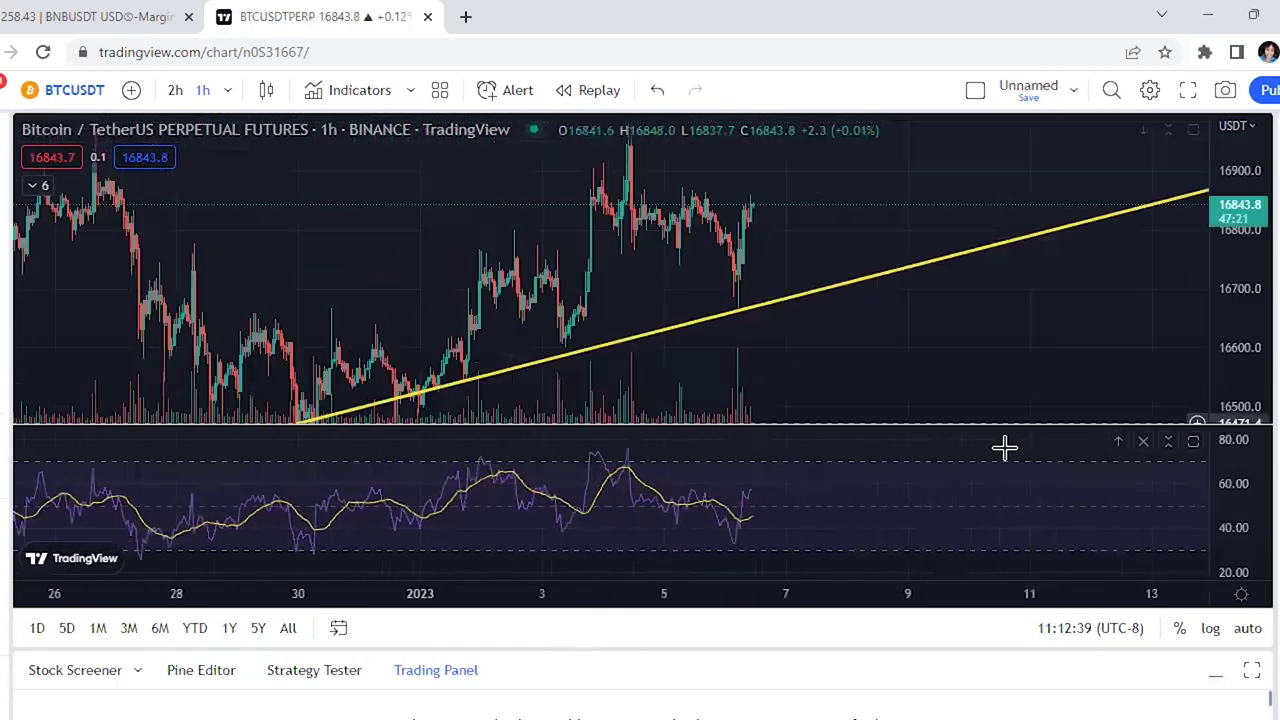
pyautogui.moveTo(1237, 386); pyautogui.dragTo(1245, 358)
pyautogui.moveTo(920, 366); pyautogui.dragTo(806, 343)
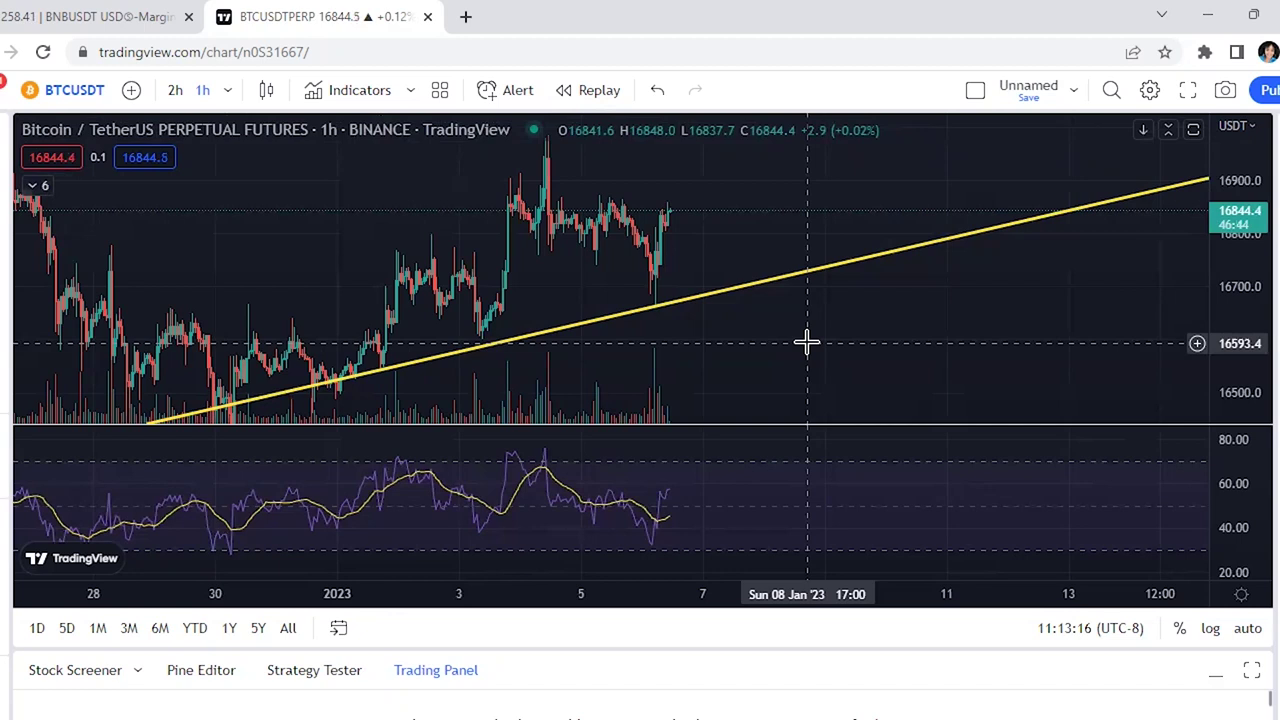
pyautogui.scroll(-1, 862, 344)
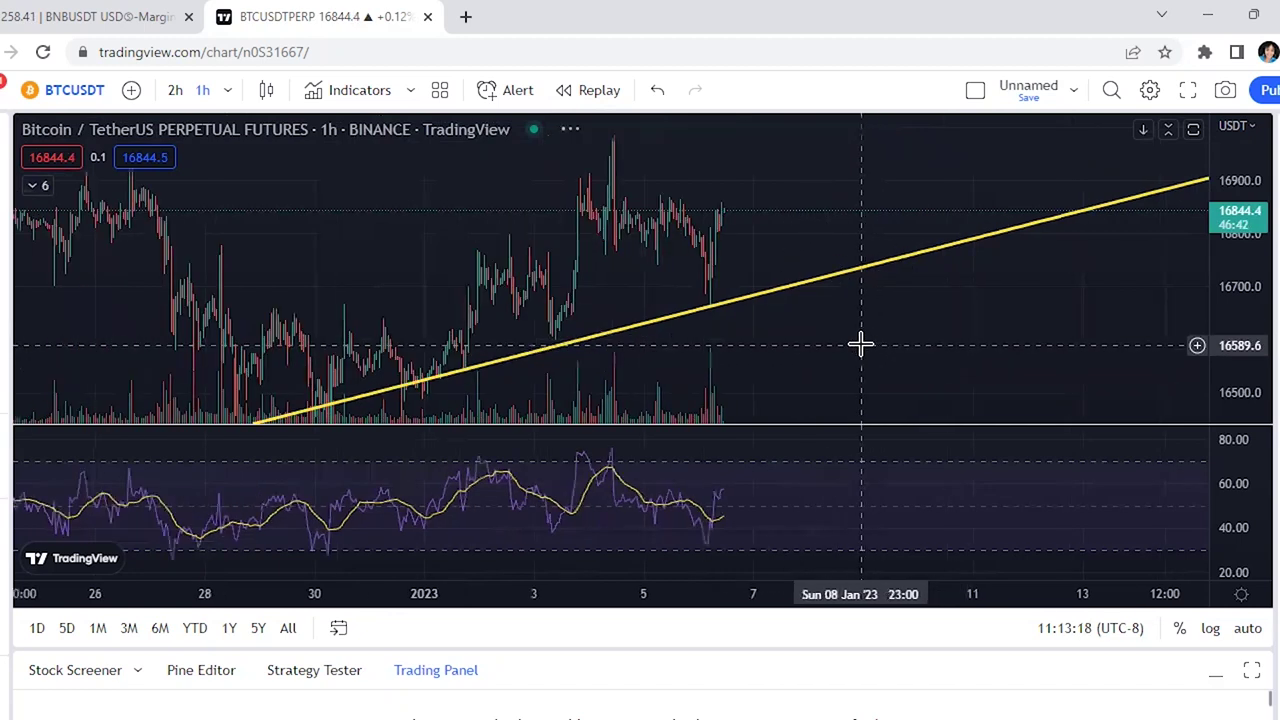
pyautogui.moveTo(743, 606); pyautogui.dragTo(622, 620)
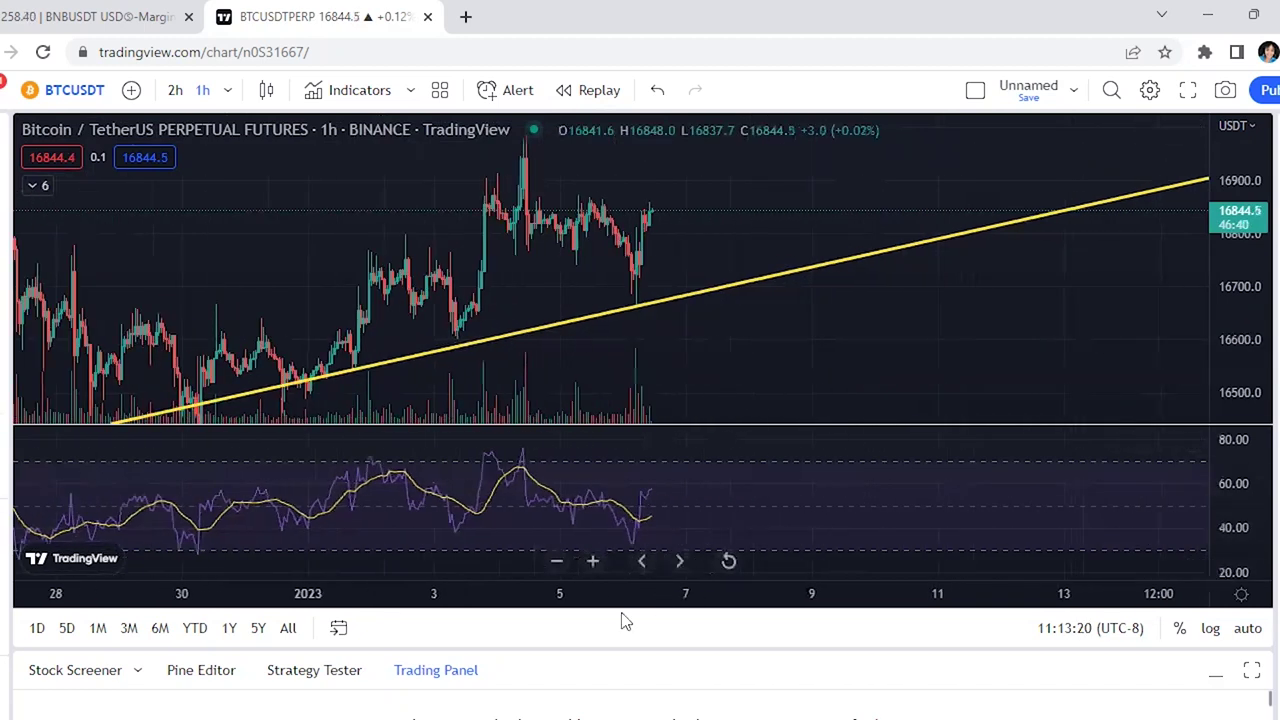
pyautogui.scroll(2, 694, 360)
pyautogui.moveTo(737, 366); pyautogui.dragTo(1088, 243)
pyautogui.scroll(-1, 840, 297)
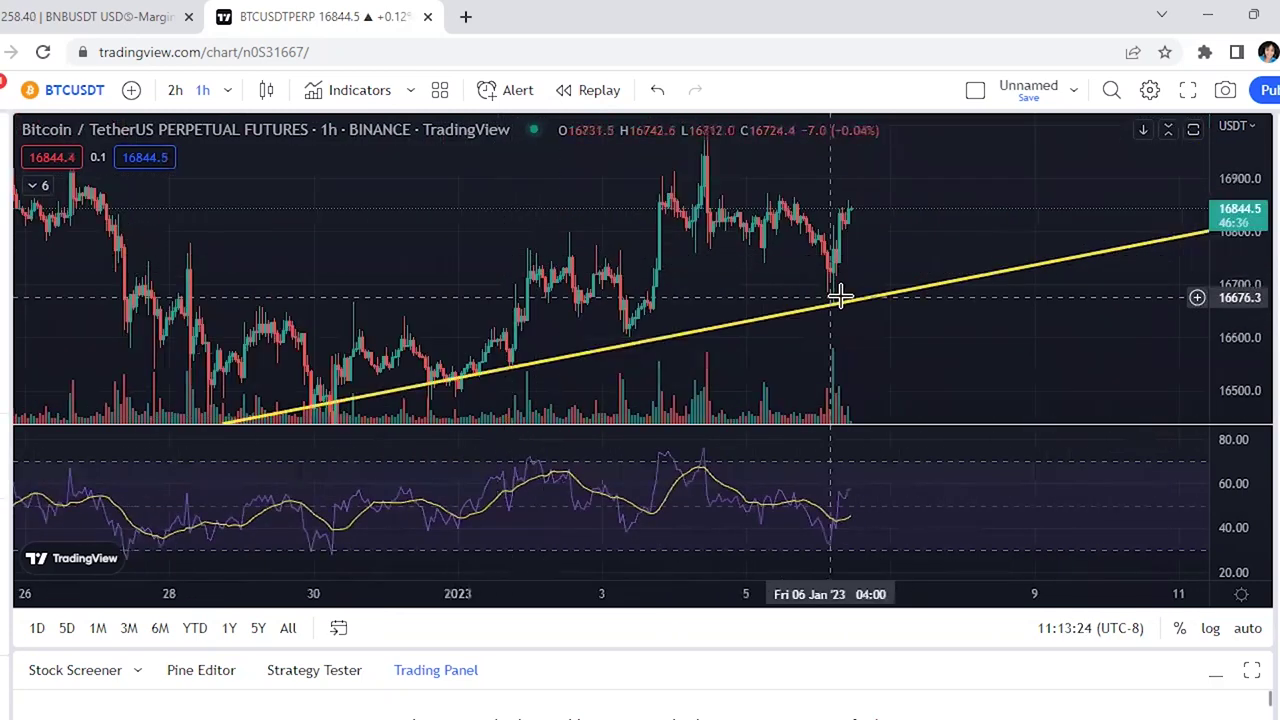
pyautogui.moveTo(946, 200); pyautogui.dragTo(934, 251)
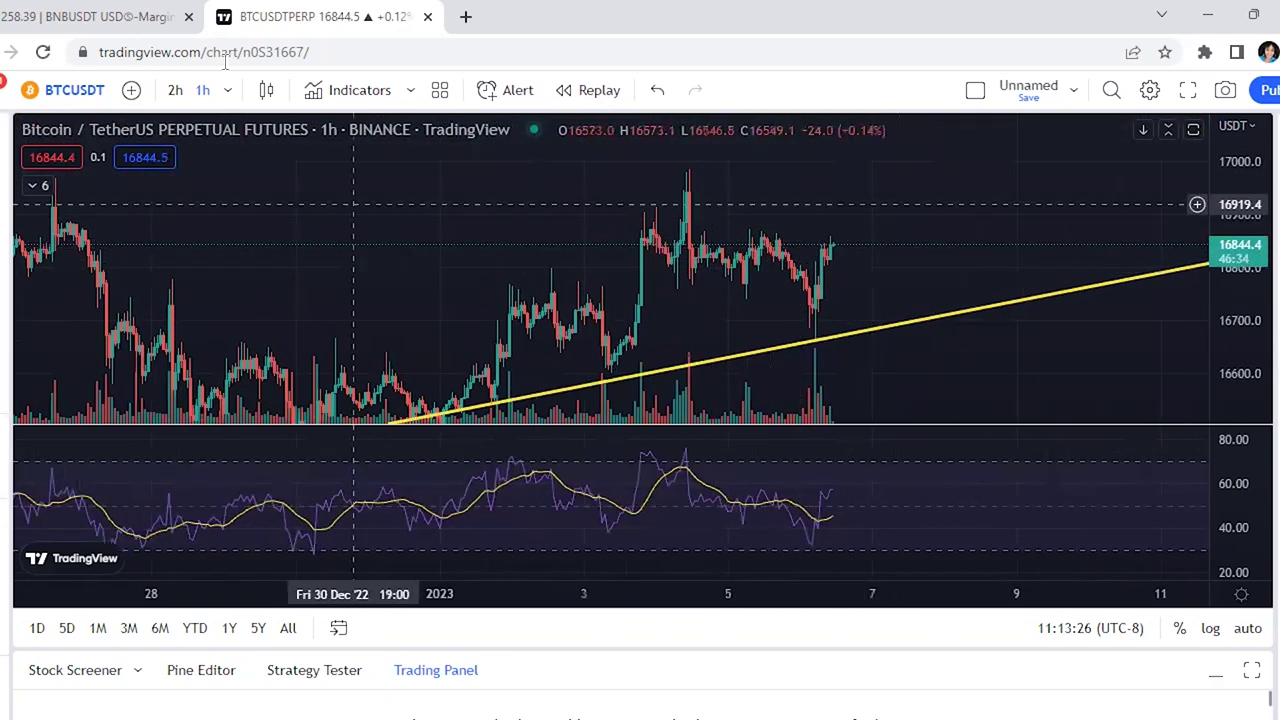
# Switch to Binance Futures to check the BNBUSDT order form, and return to TradingView to review the recent BTCUSDT candles.
pyautogui.click(110, 16)
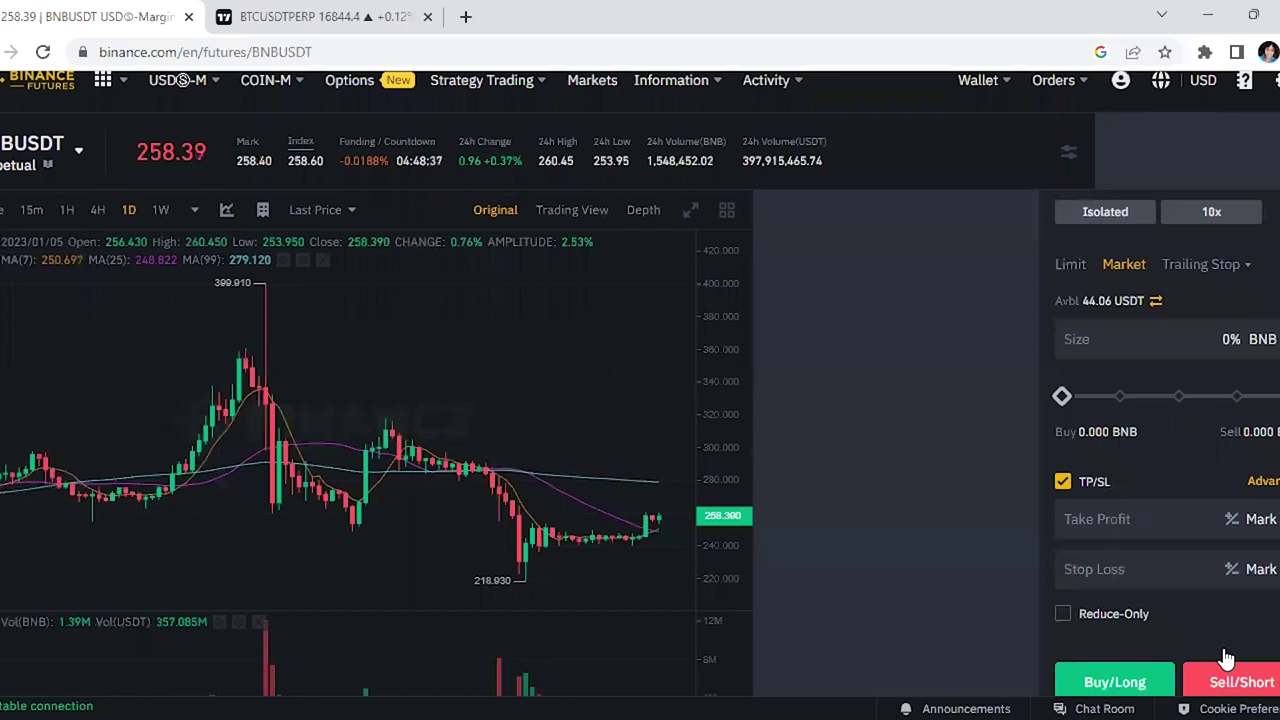
pyautogui.scroll(-2, 1200, 500)
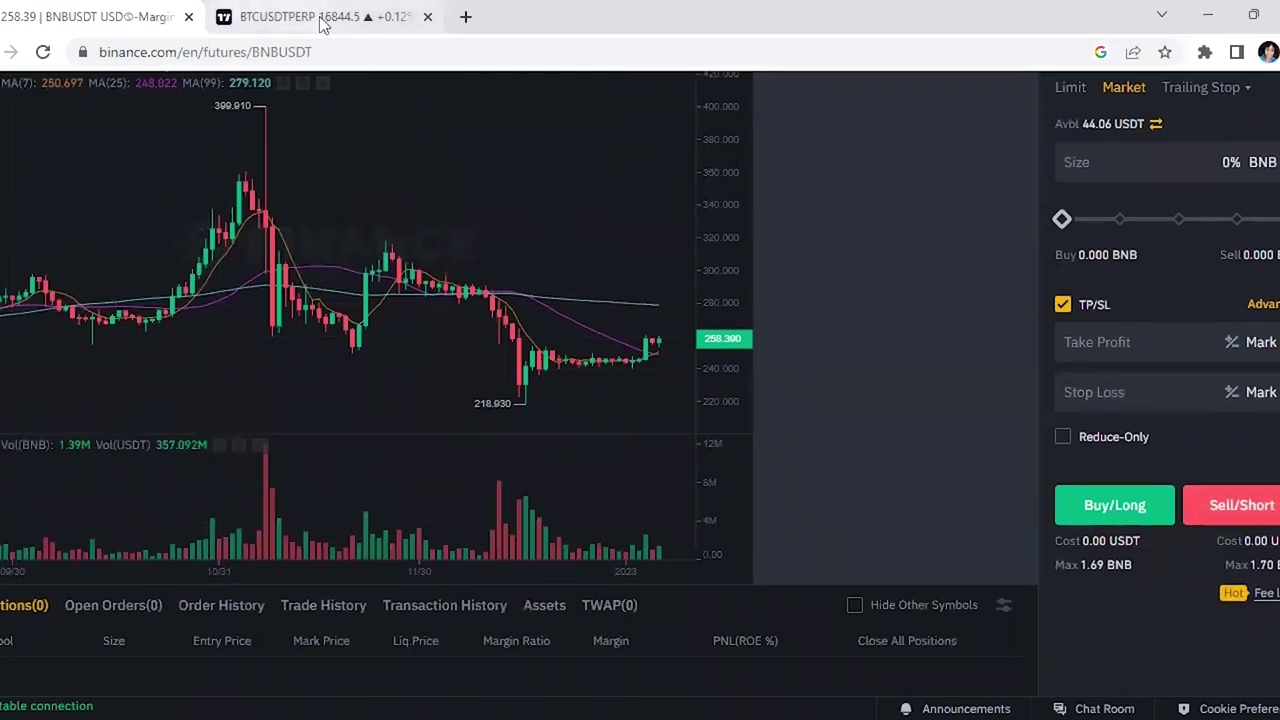
pyautogui.scroll(2, 1168, 571)
pyautogui.click(270, 12)
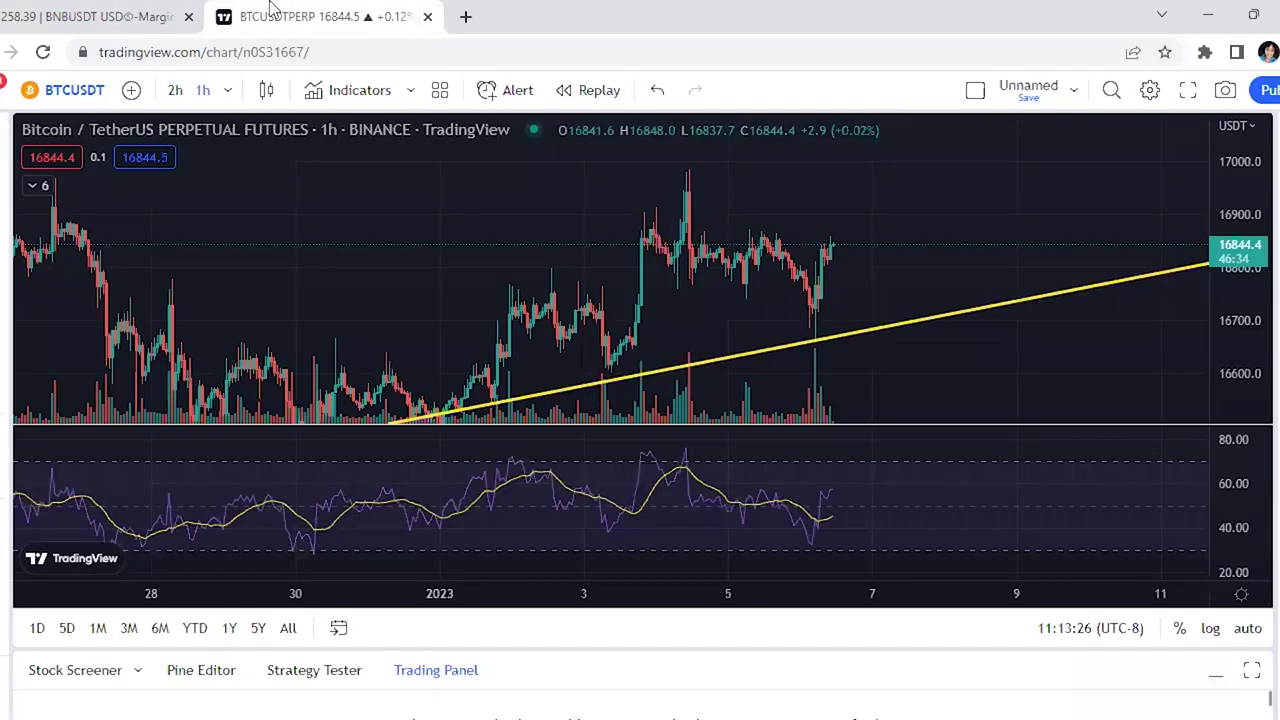
pyautogui.moveTo(951, 266); pyautogui.dragTo(880, 257)
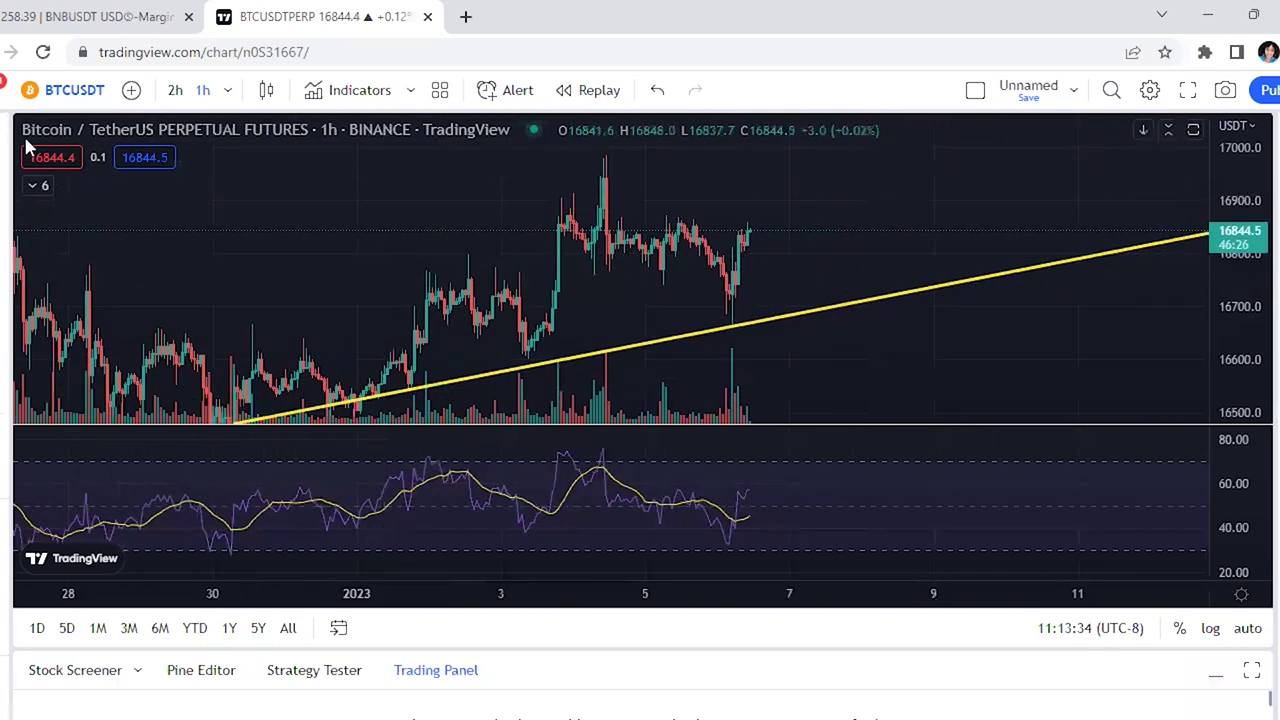
pyautogui.moveTo(800, 386); pyautogui.dragTo(794, 389)
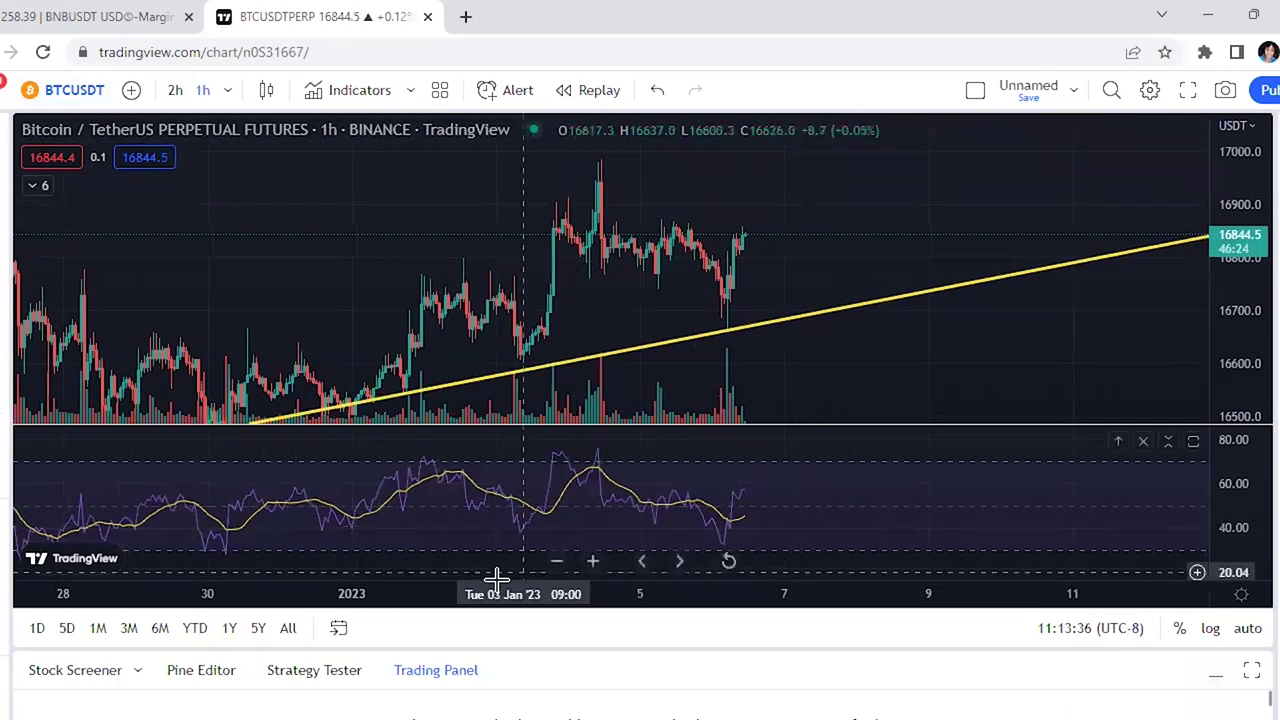
pyautogui.moveTo(496, 590); pyautogui.dragTo(560, 706)
pyautogui.hscroll(-5, 1083, 400)
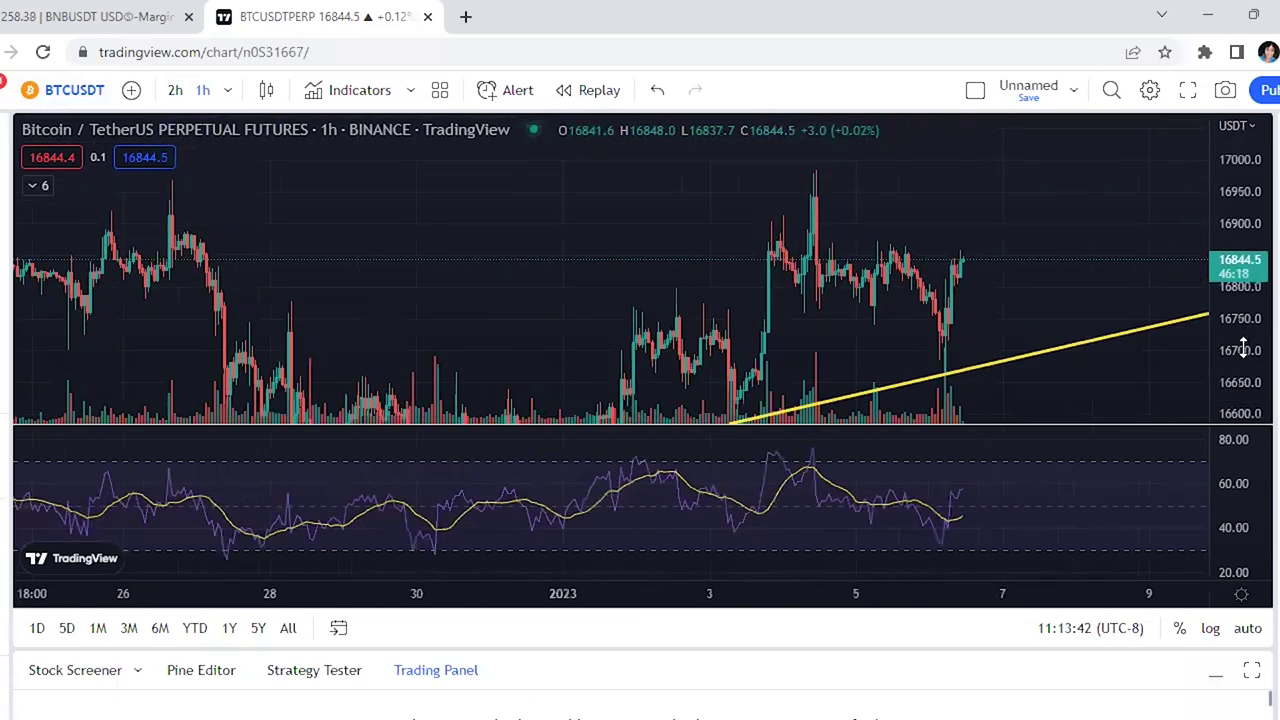
pyautogui.hscroll(4, 943, 309)
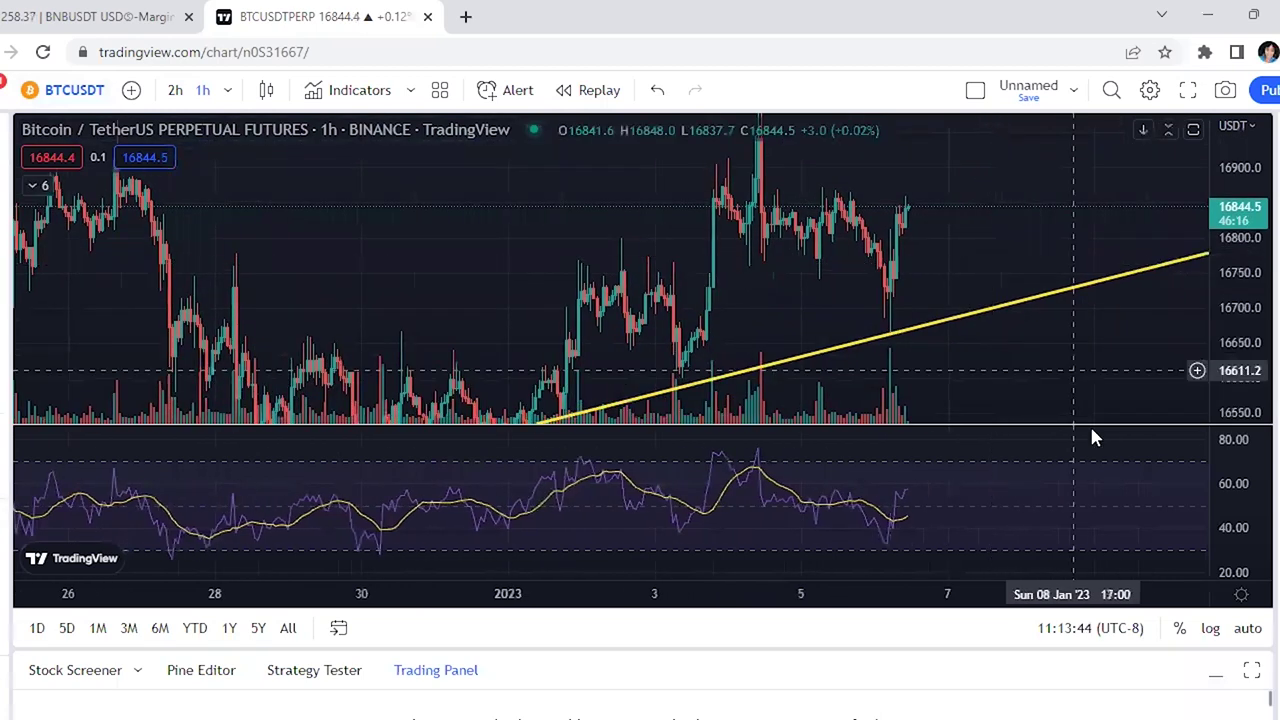
# Switch to Binance Futures, compare the Limit, Market and Trailing Stop order forms, and choose Limit as the BNBUSDT order type.
pyautogui.click(85, 10)
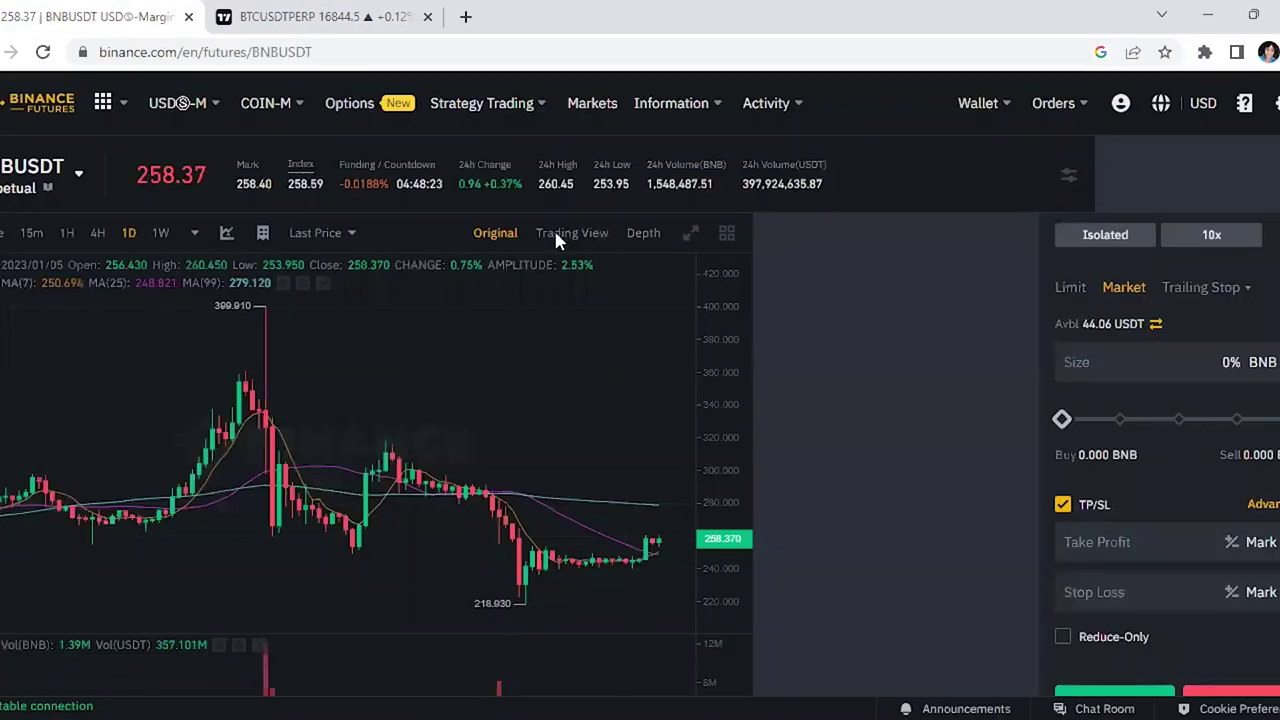
pyautogui.scroll(-2, 1160, 483)
pyautogui.scroll(1, 1150, 480)
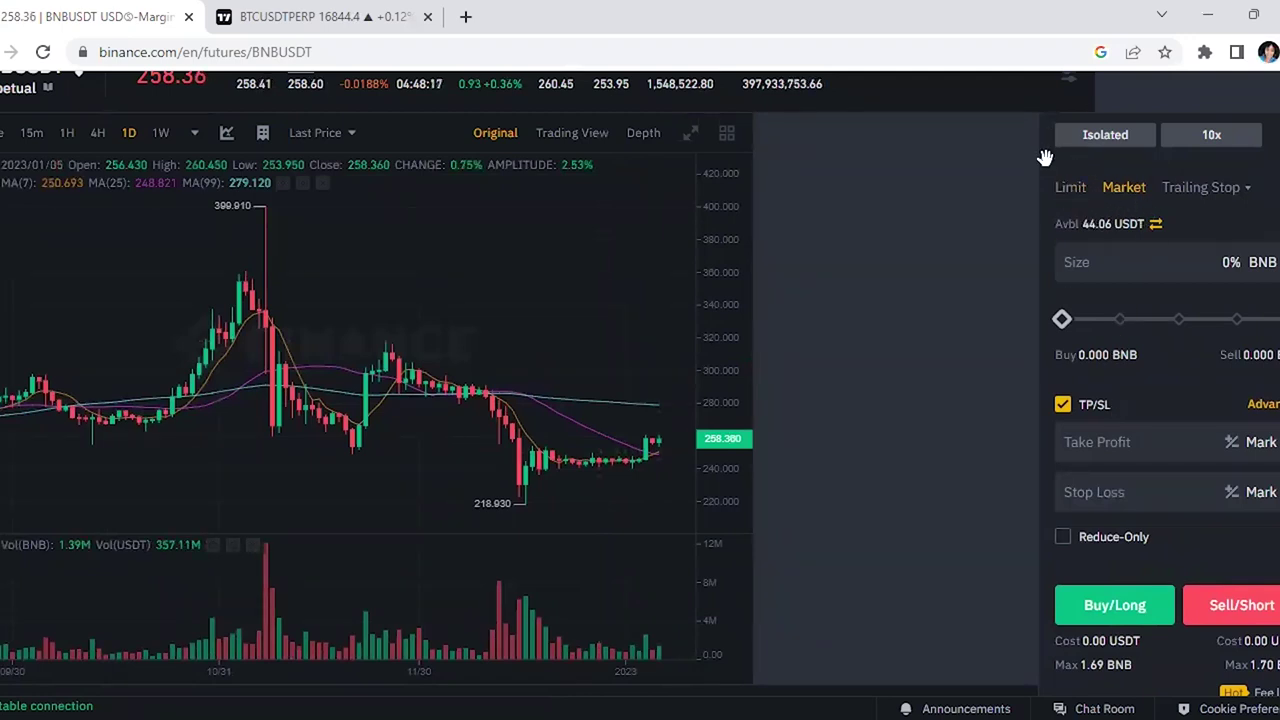
pyautogui.click(1072, 192)
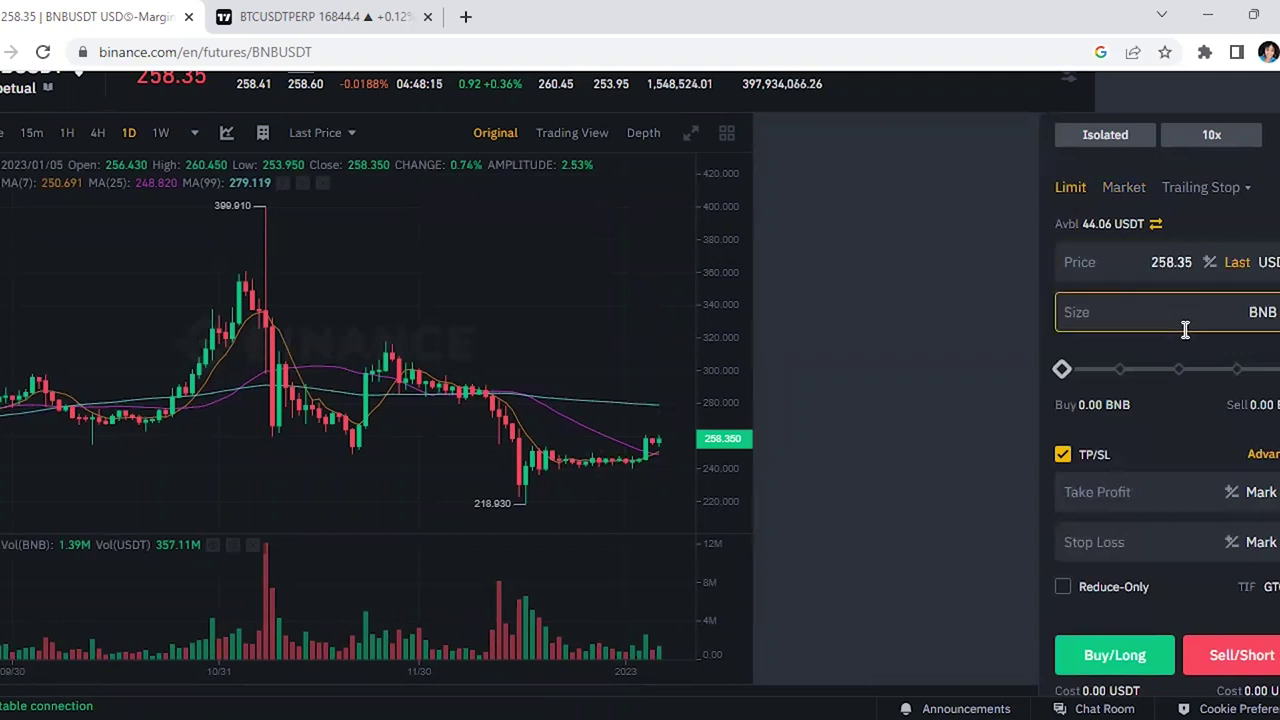
pyautogui.click(1130, 190)
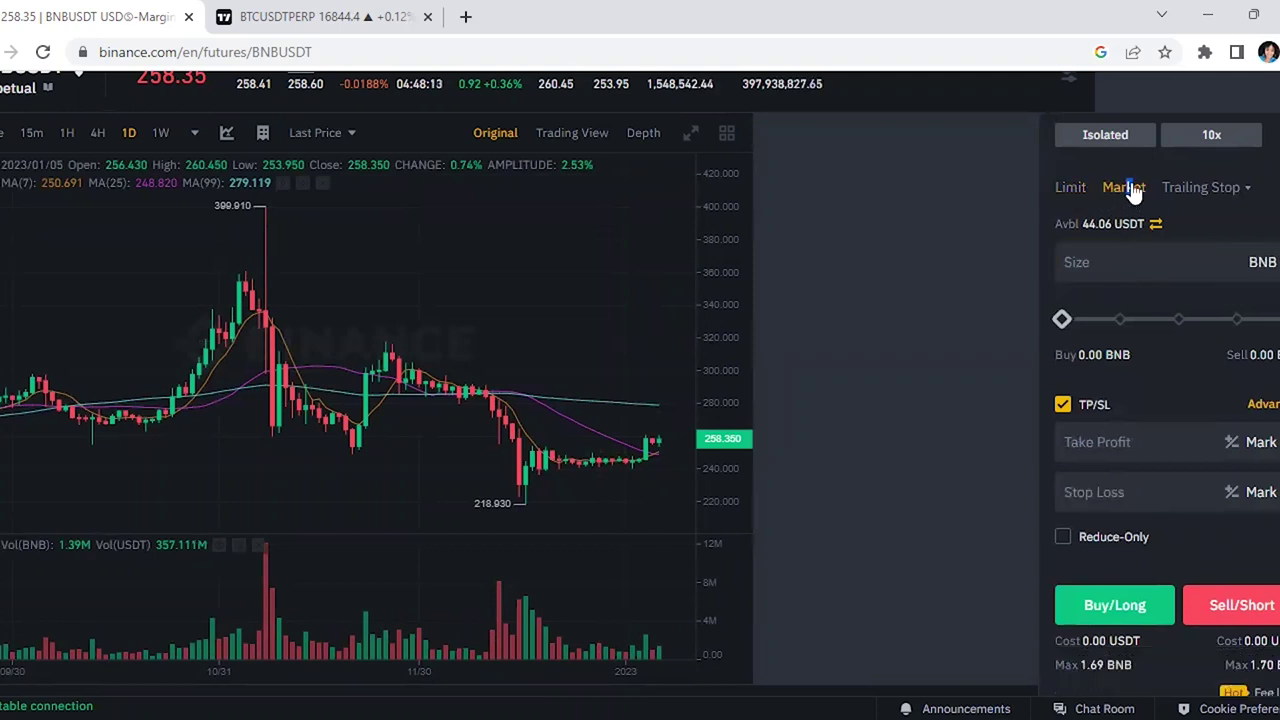
pyautogui.click(1192, 195)
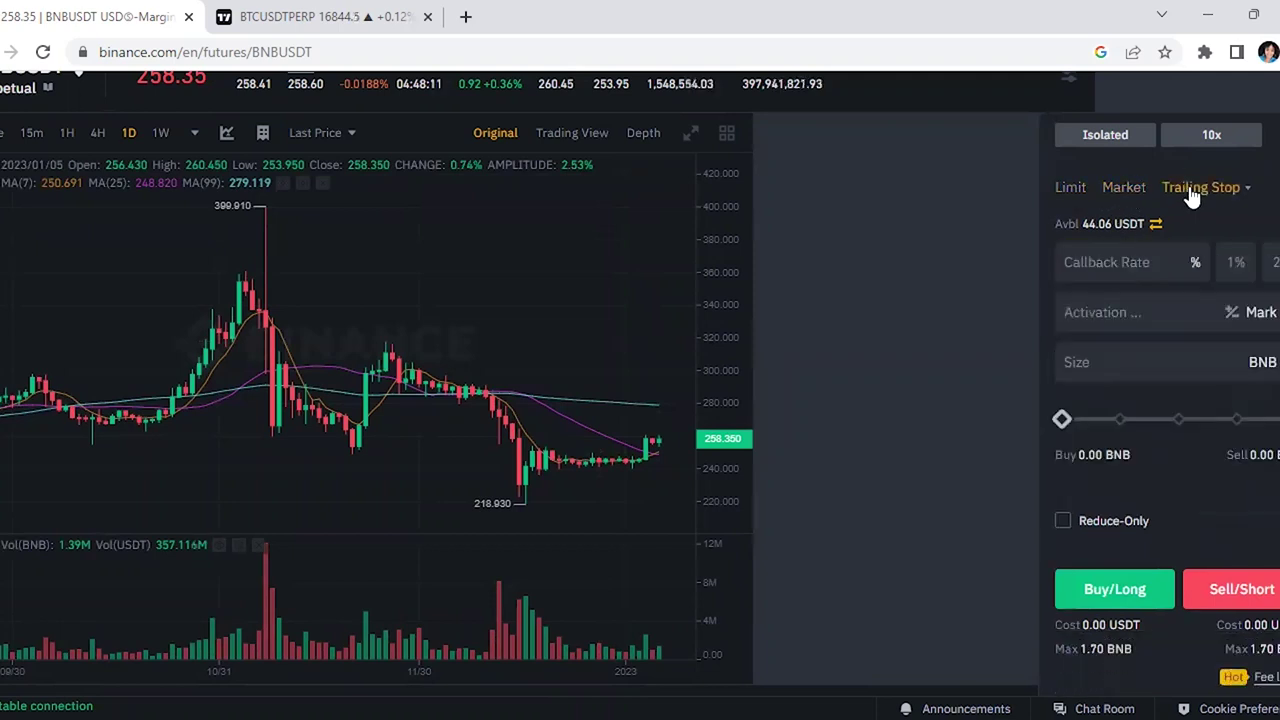
pyautogui.click(1072, 189)
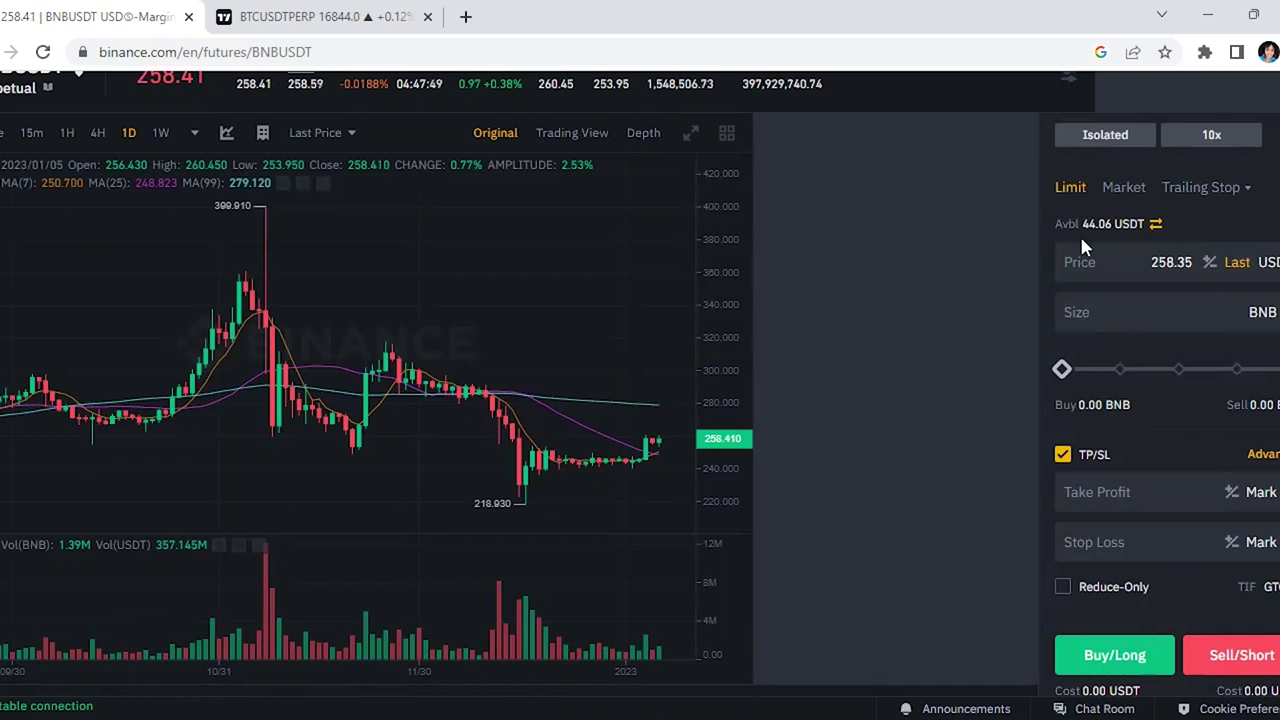
pyautogui.click(1152, 265)
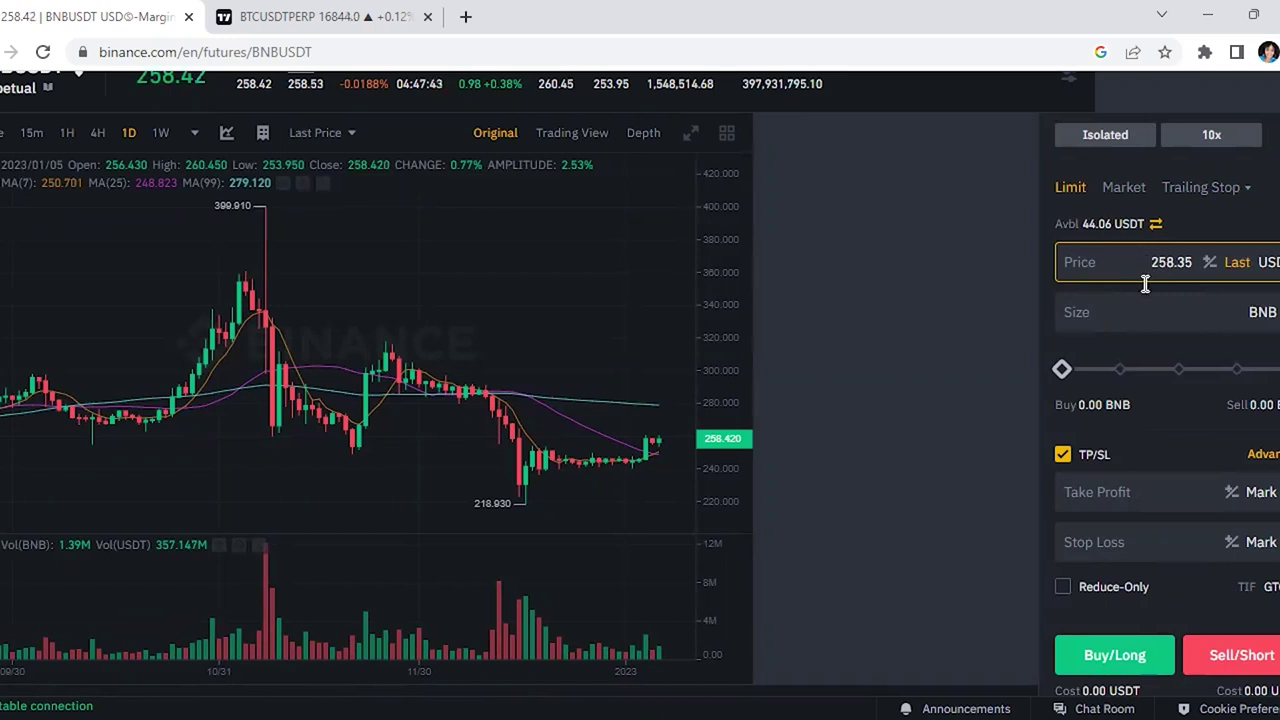
# Switch to TradingView, draw a nearly horizontal trend line across the early January BTCUSDT highs and raise it to end at about 16963.
pyautogui.click(297, 8)
pyautogui.moveTo(943, 263); pyautogui.dragTo(812, 256)
pyautogui.moveTo(1200, 229); pyautogui.dragTo(1186, 323)
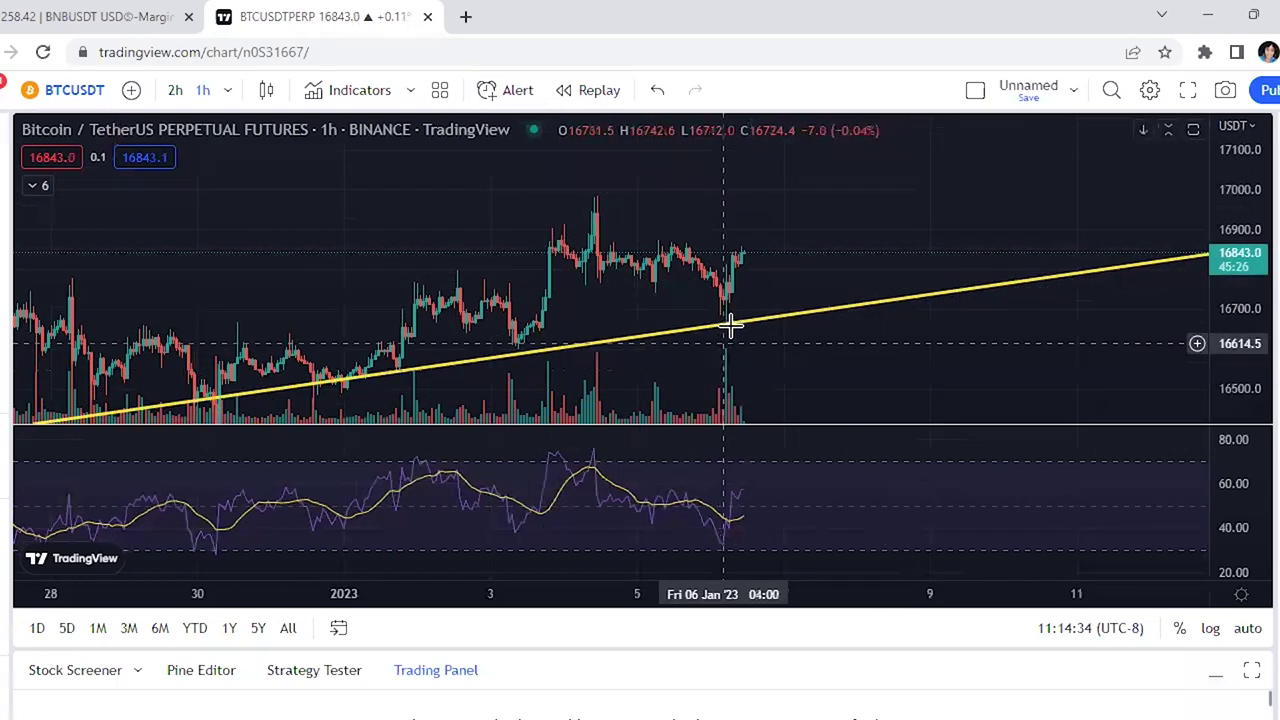
pyautogui.hotkey('alt', 't')
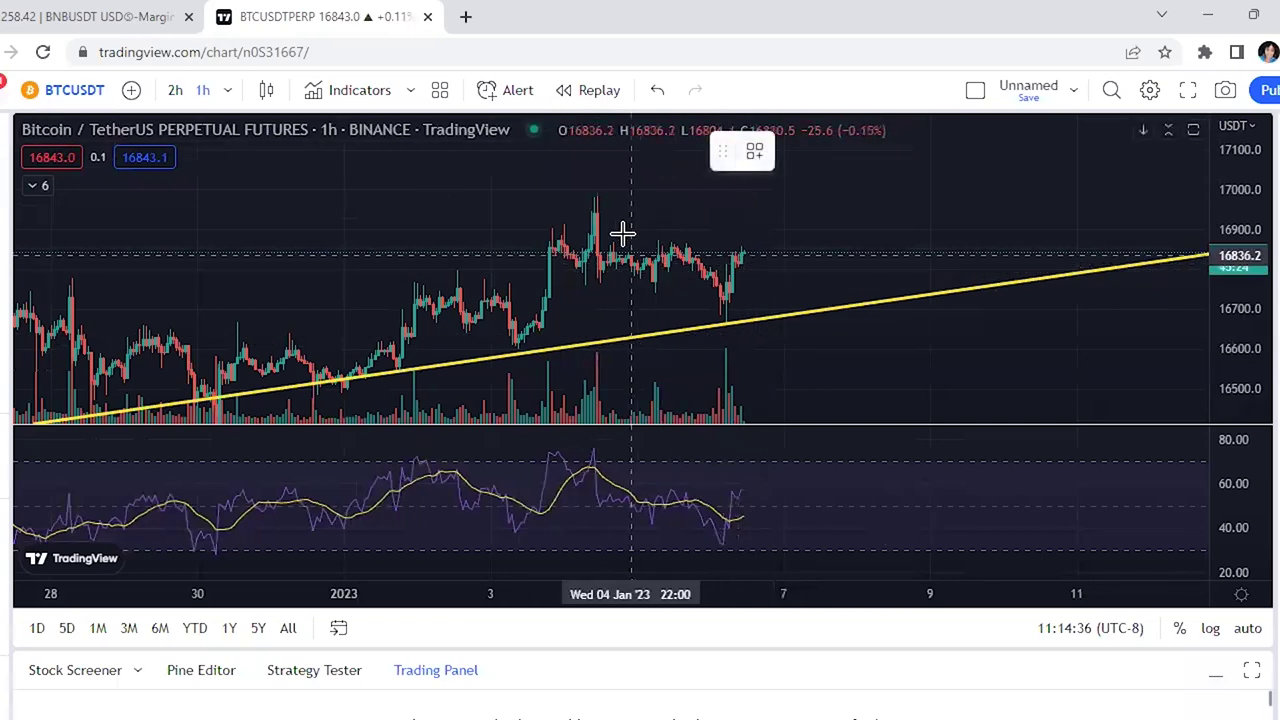
pyautogui.click(564, 223)
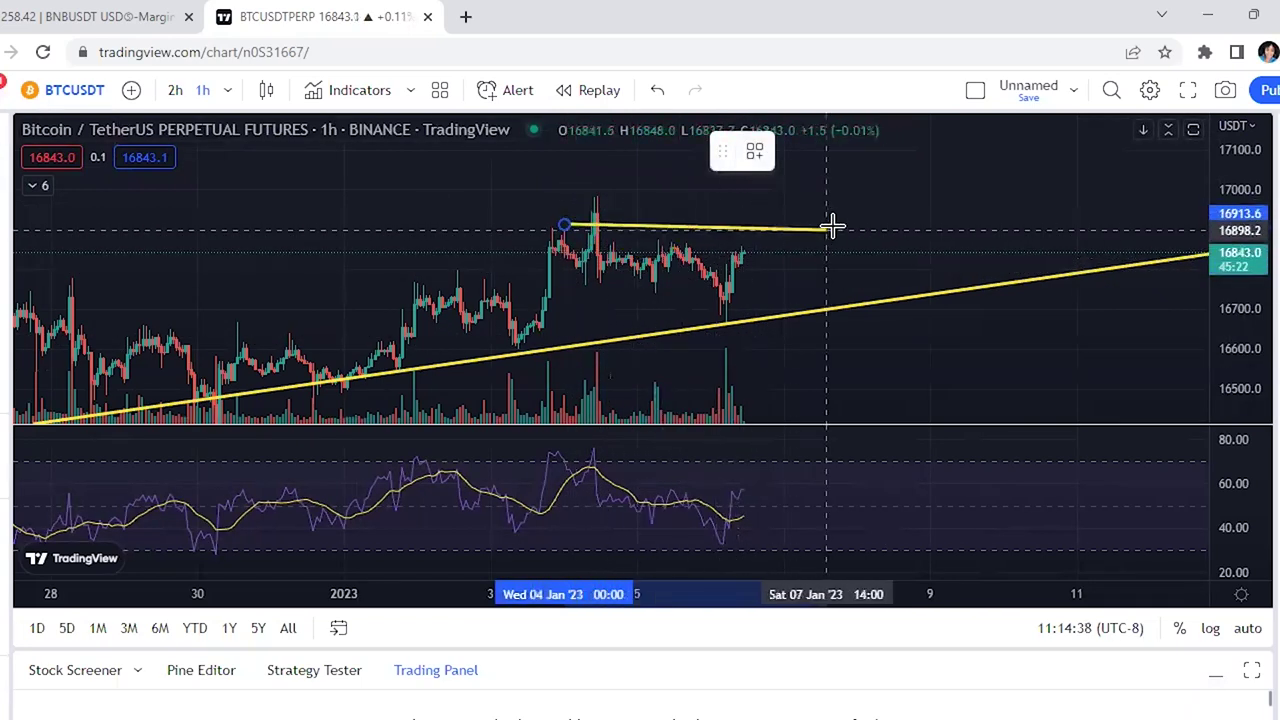
pyautogui.click(849, 216)
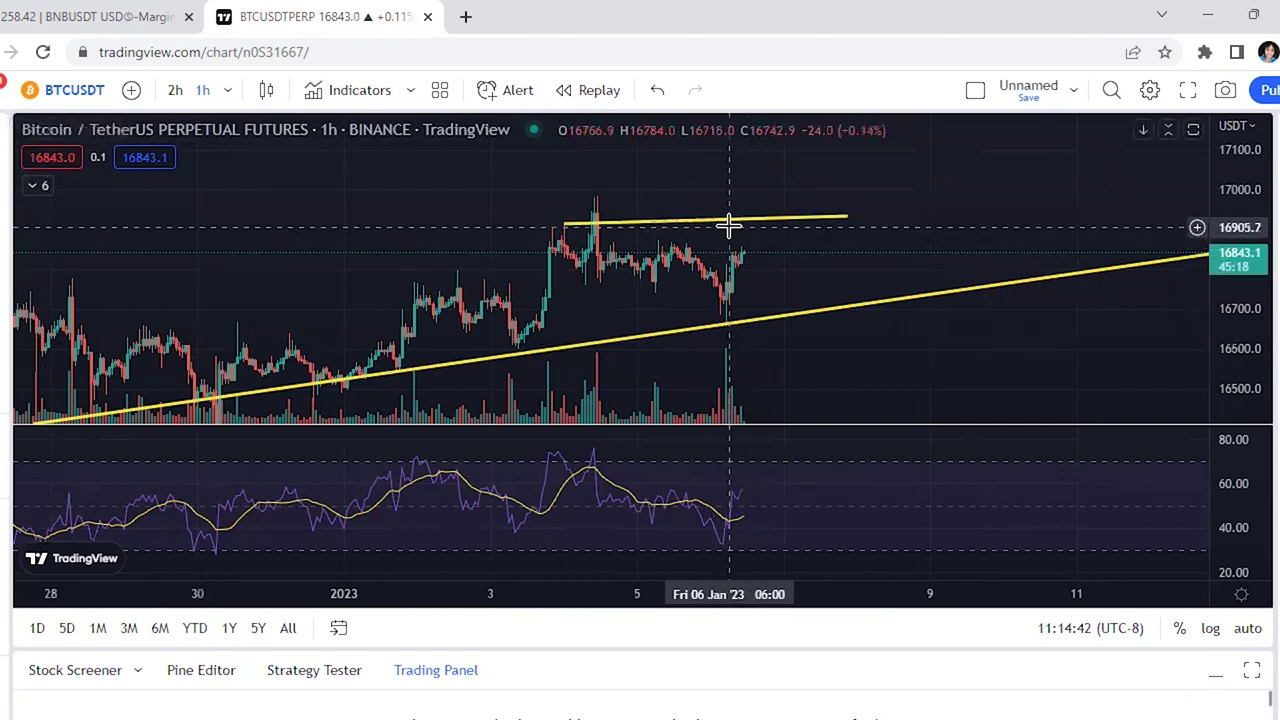
pyautogui.moveTo(737, 222); pyautogui.dragTo(750, 206)
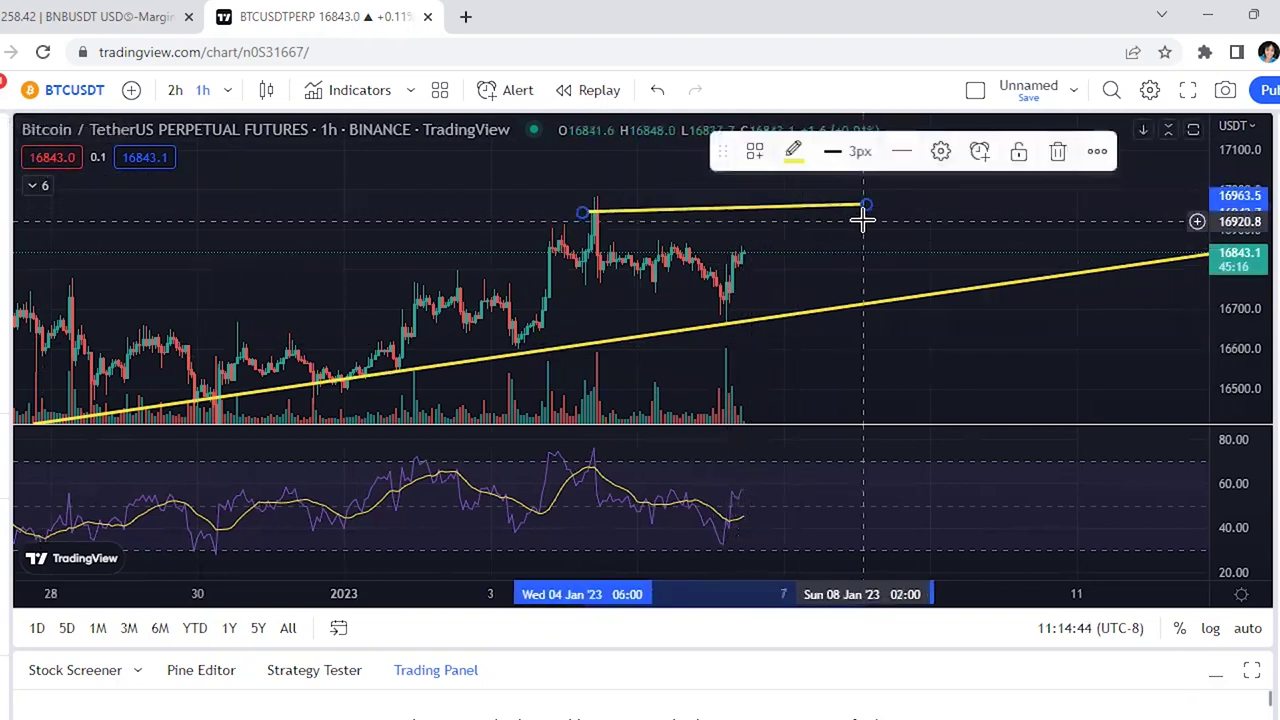
# Level the yellow trend line across the early January BTCUSDT highs by moving its far end to about 16943.
pyautogui.moveTo(871, 217); pyautogui.dragTo(883, 220)
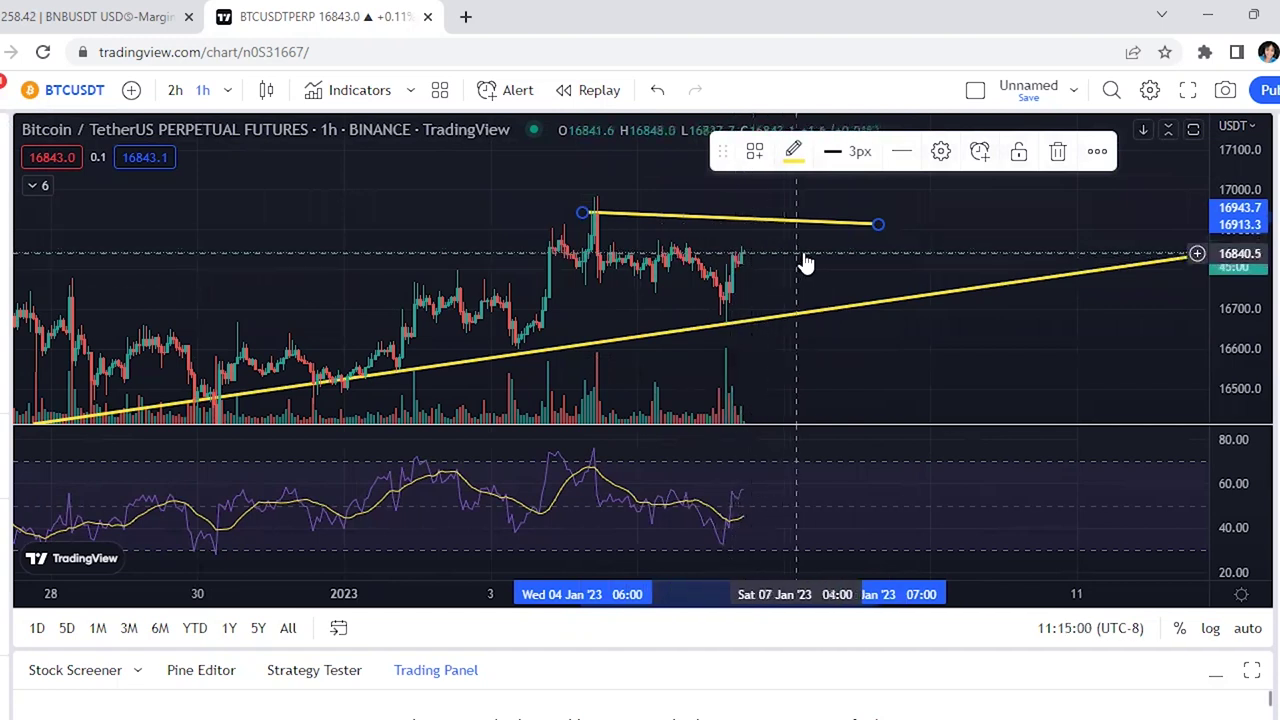
pyautogui.moveTo(880, 224); pyautogui.dragTo(880, 220)
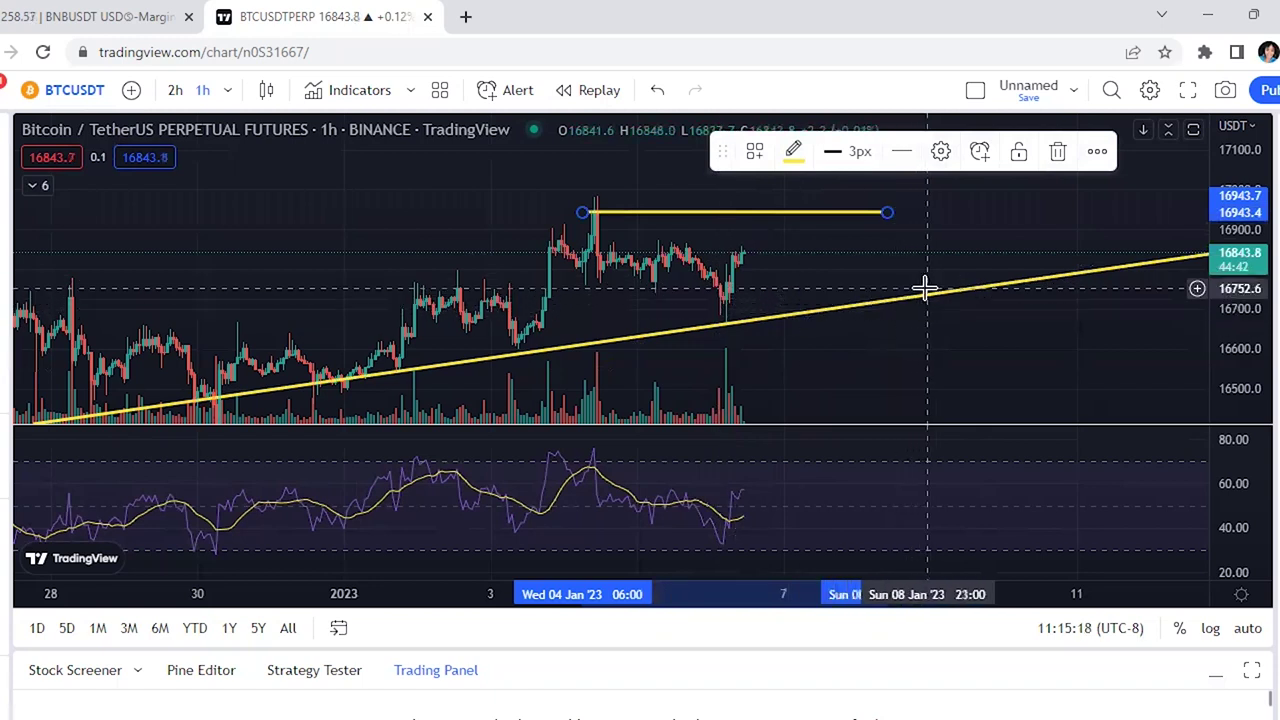
# Switch to Binance Futures and set the BNBUSDT limit order price to 17000 USDT.
pyautogui.click(100, 16)
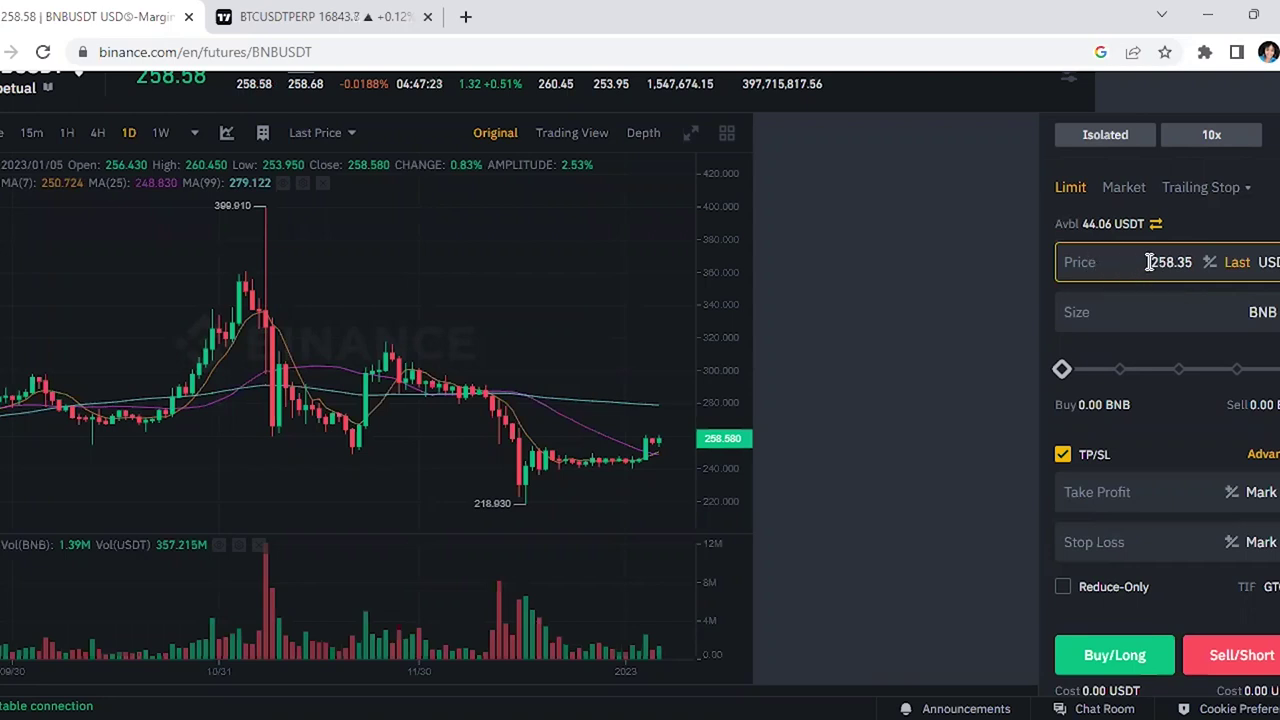
pyautogui.moveTo(1150, 262); pyautogui.dragTo(1189, 266)
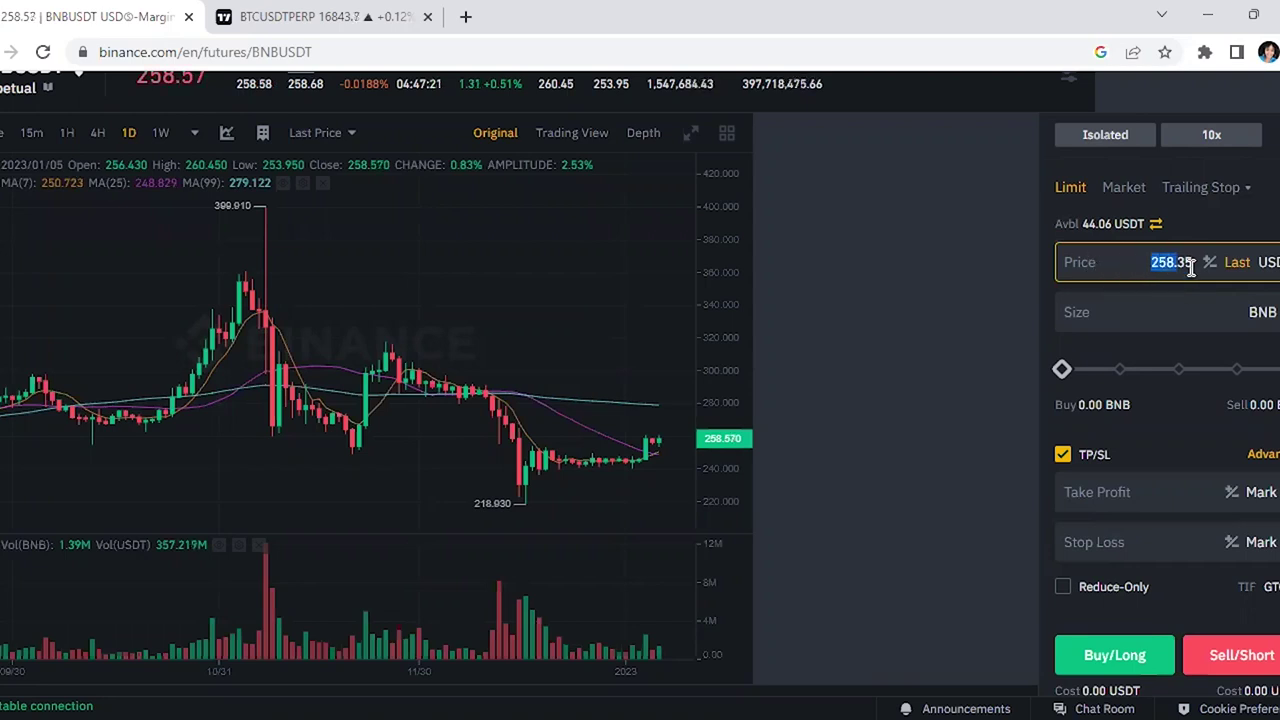
pyautogui.press('BackSpace')
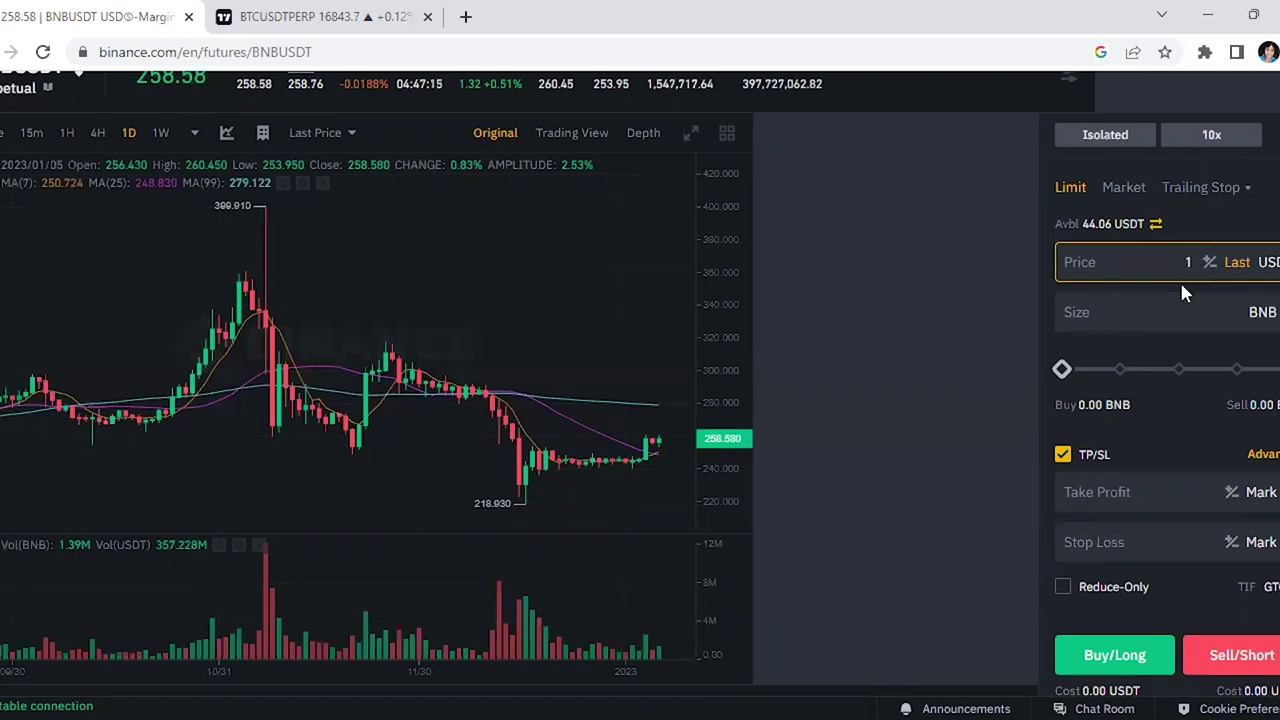
pyautogui.write('17000')
pyautogui.click(1162, 310)
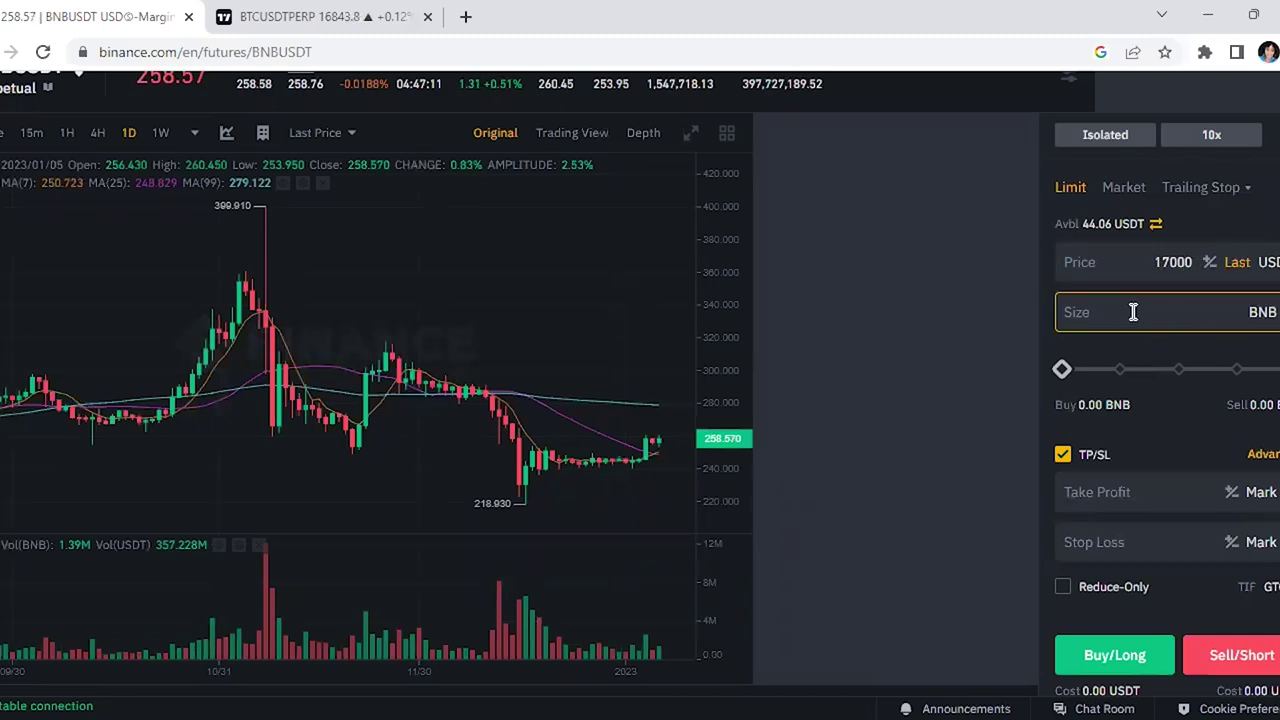
# Search the futures symbols for btcusdt and open the BTCUSDT Perpetual contract.
pyautogui.scroll(1, 1127, 453)
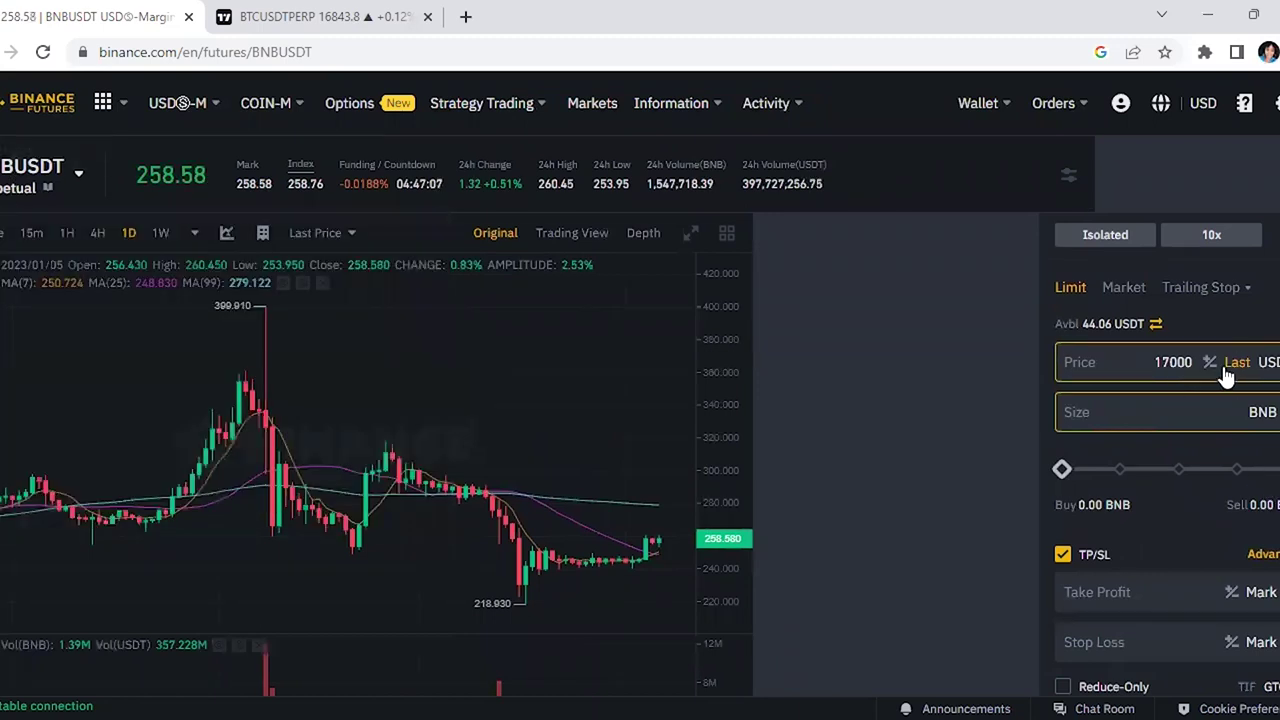
pyautogui.moveTo(15, 185)
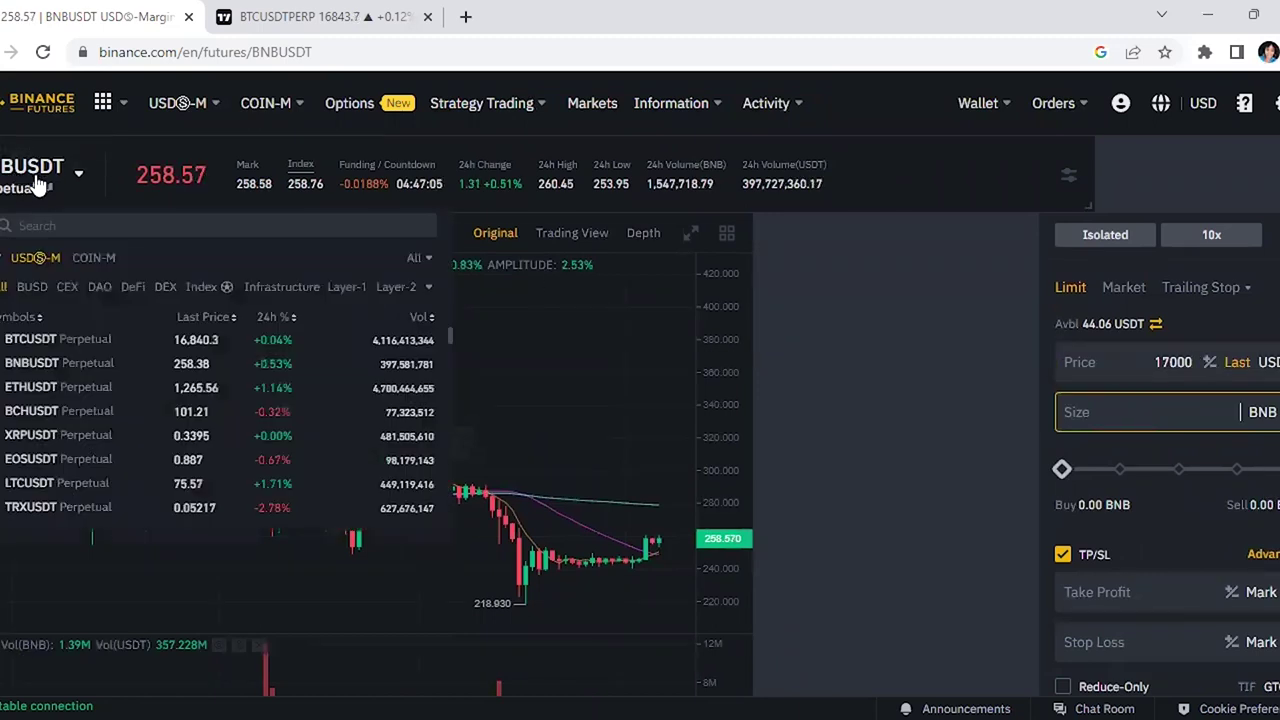
pyautogui.click(66, 222)
pyautogui.write('btcusdt')
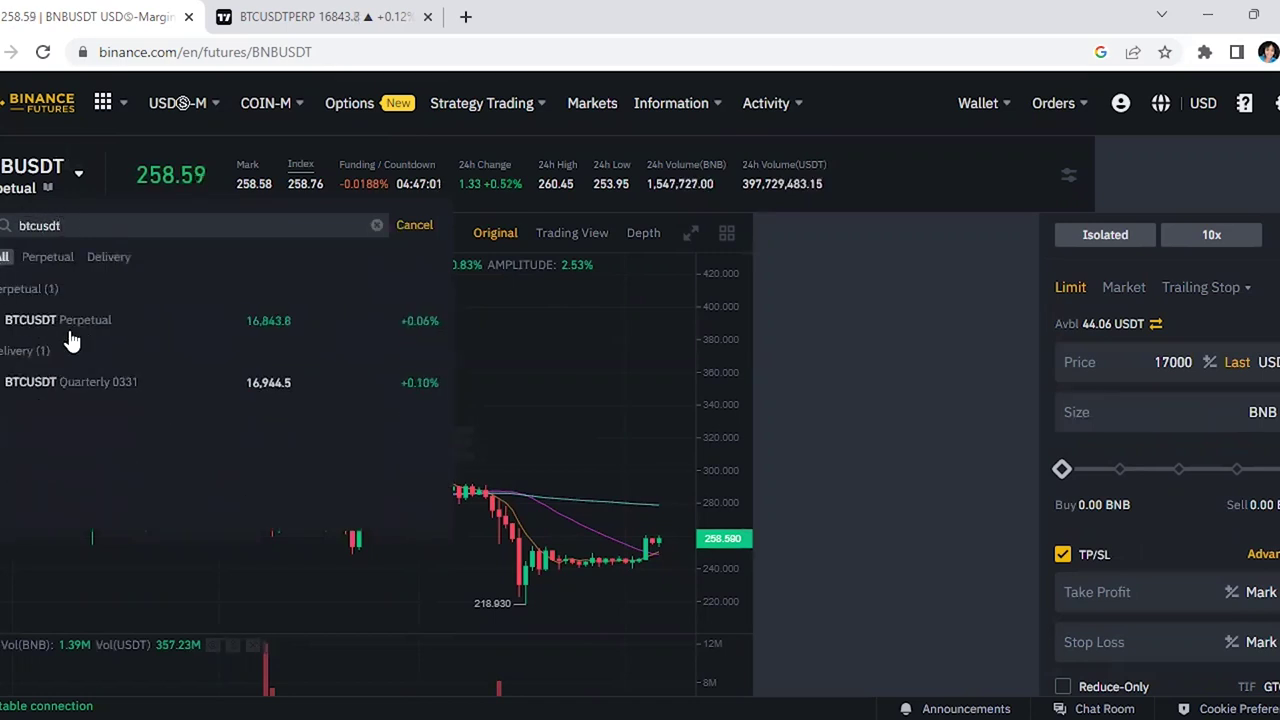
pyautogui.click(109, 330)
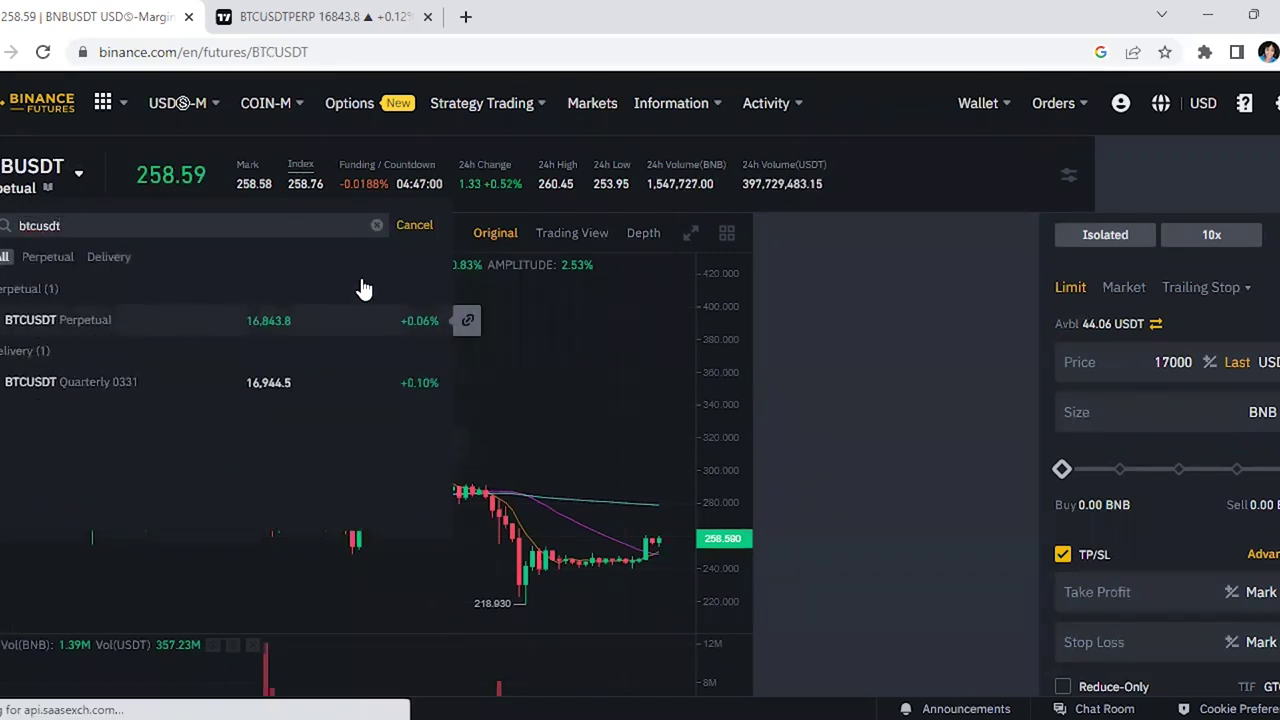
# Set the BTCUSDT limit order price to 17000 USDT.
pyautogui.doubleClick(1170, 363)
pyautogui.write('17000')
pyautogui.click(1188, 410)
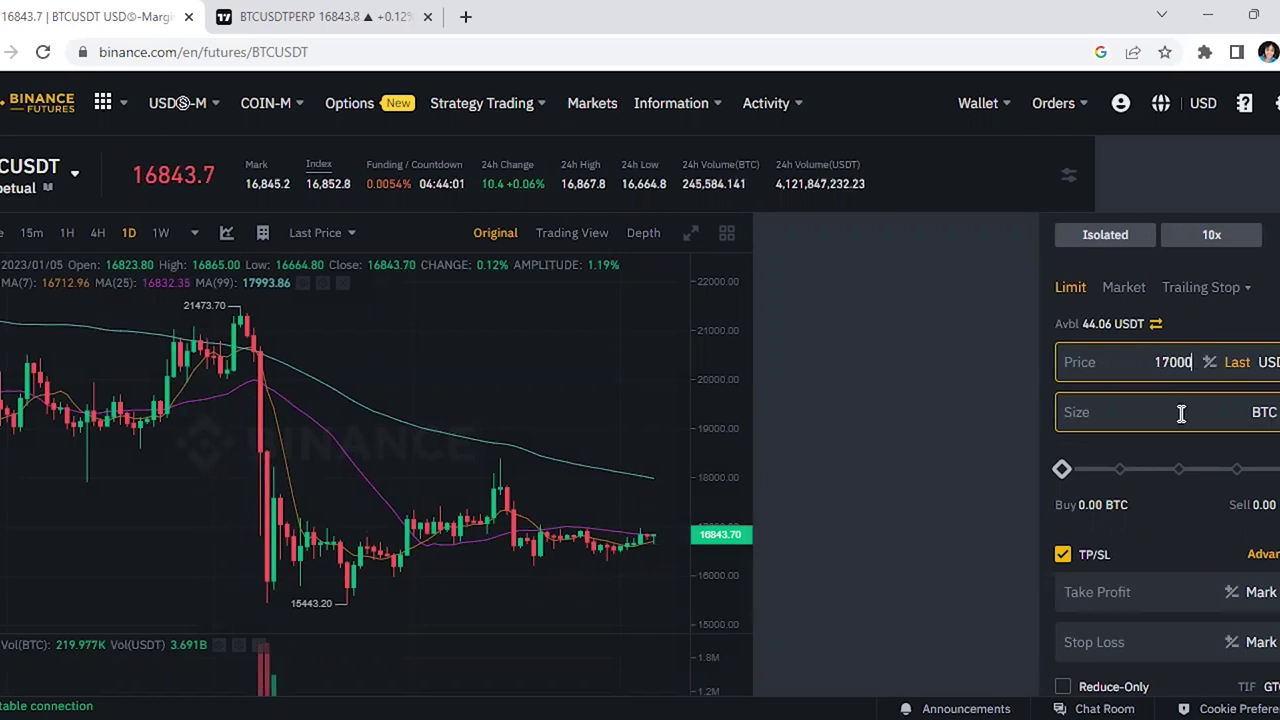
# Set the order size to 1 BTC and check the resulting buy and sell costs.
pyautogui.scroll(-1, 1173, 403)
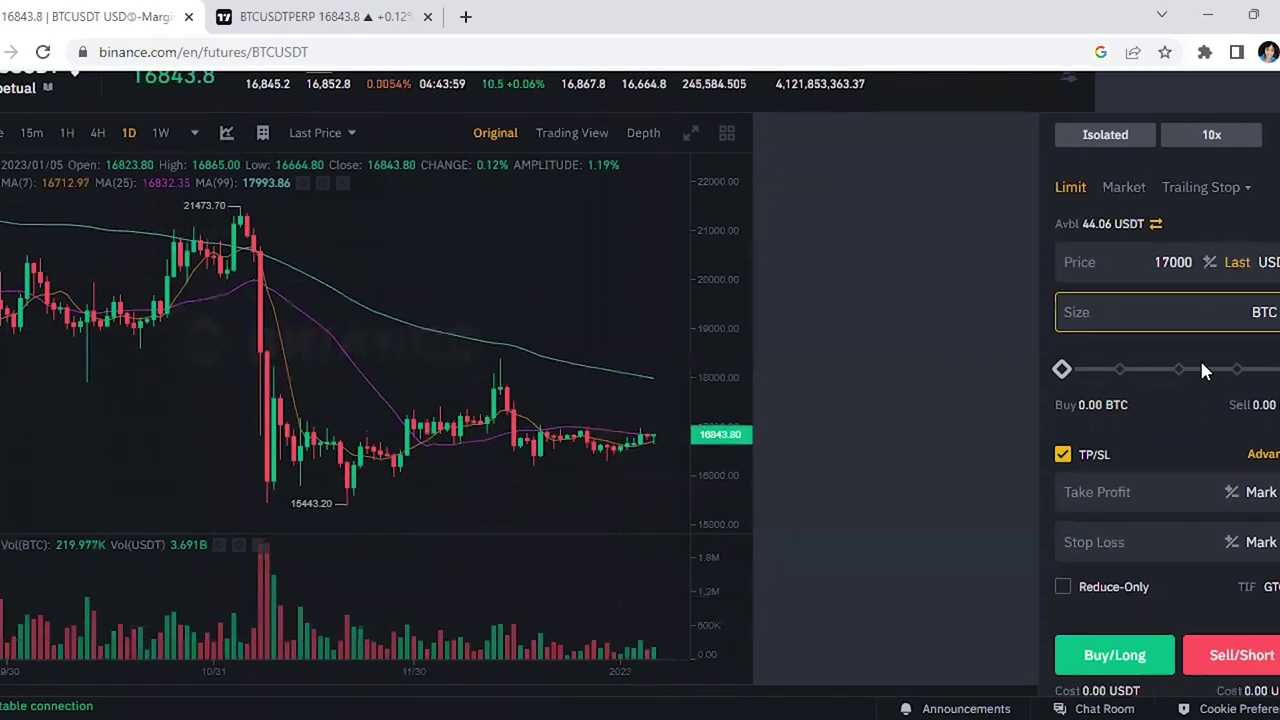
pyautogui.write('1')
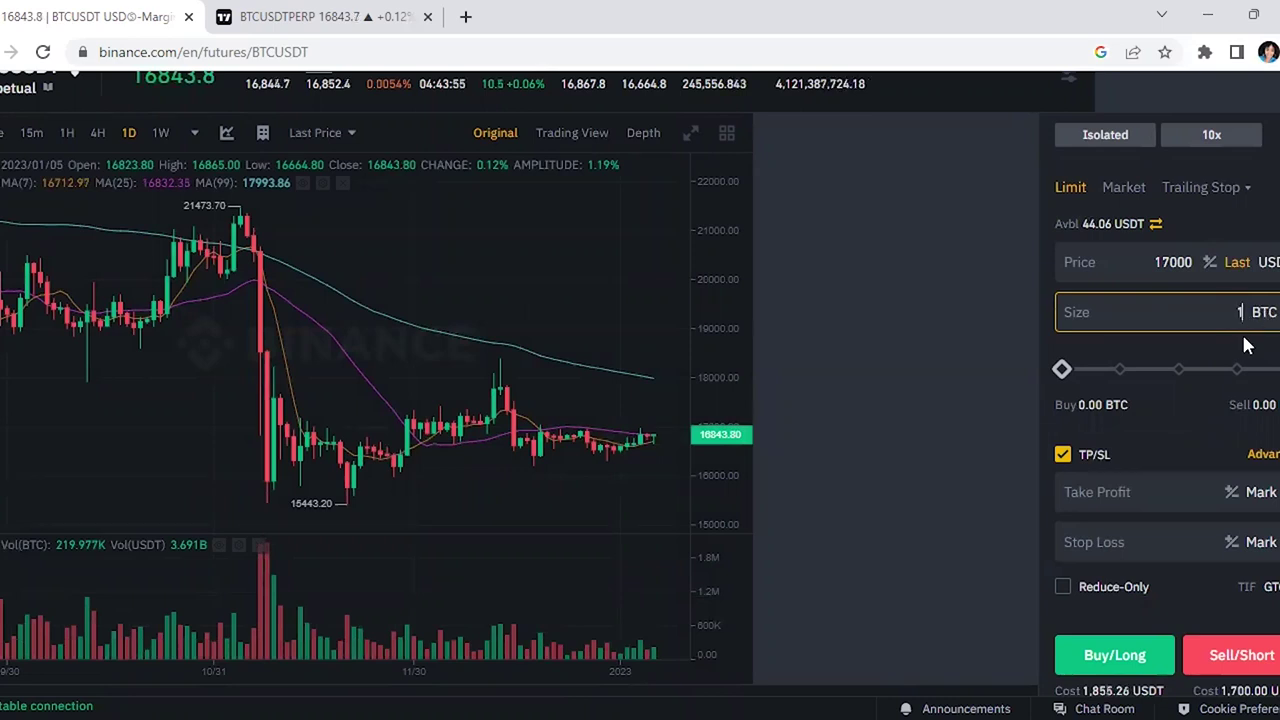
pyautogui.scroll(-2, 1237, 318)
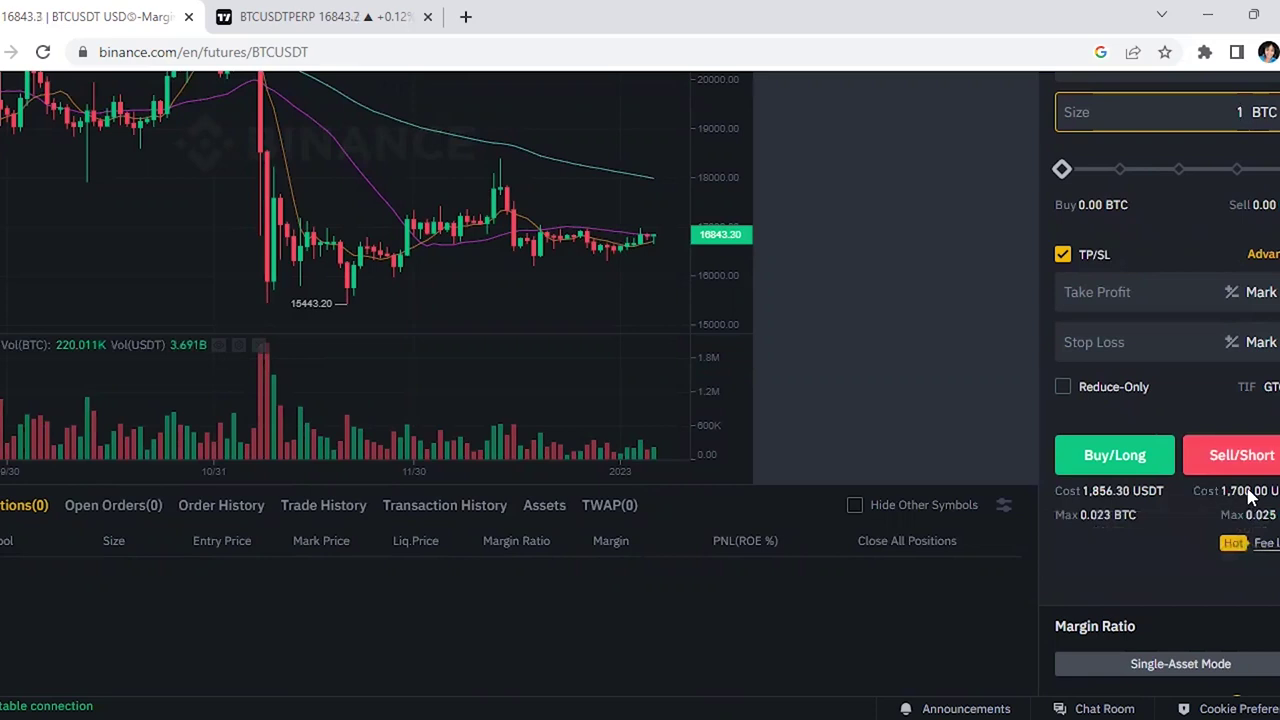
pyautogui.scroll(1, 1225, 527)
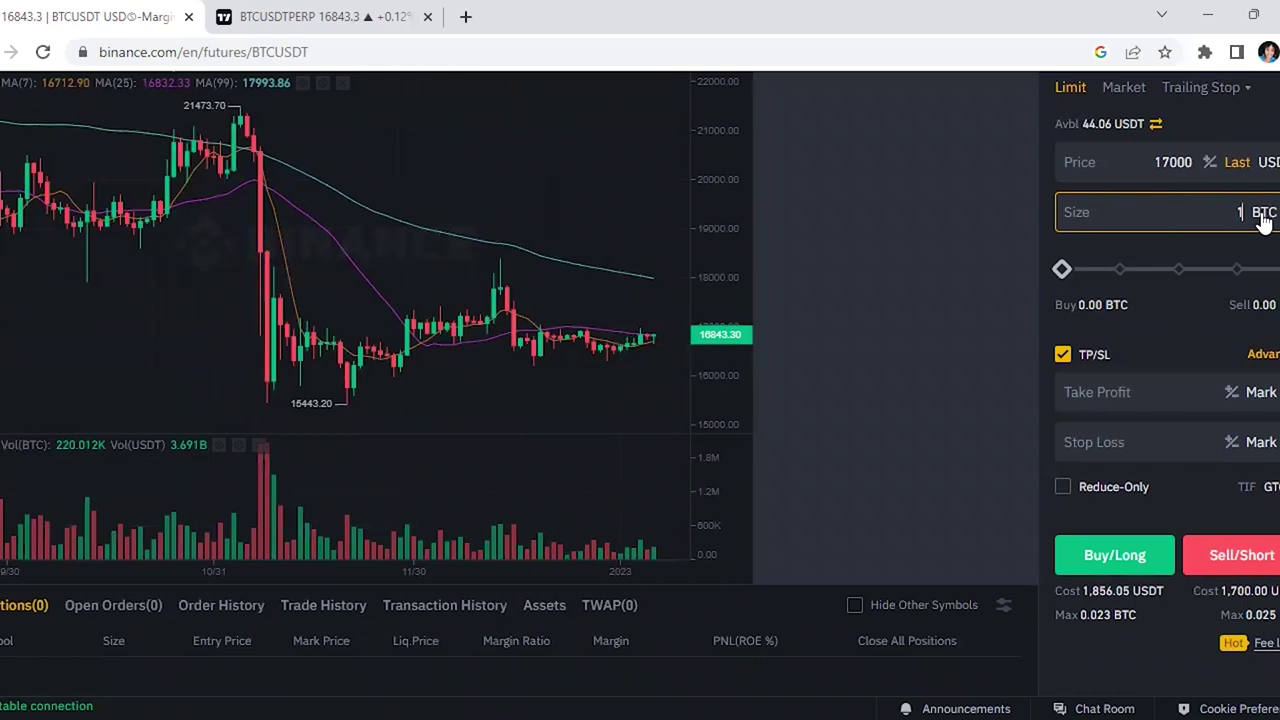
pyautogui.scroll(1, 1200, 360)
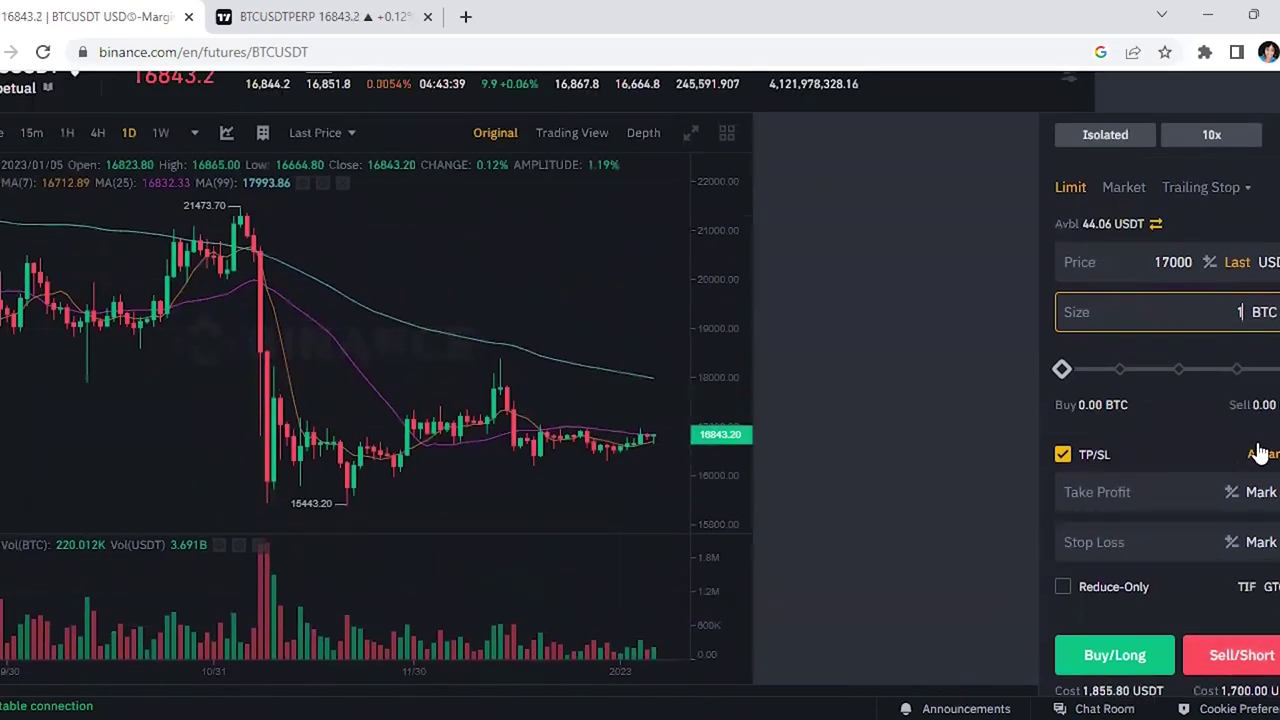
# Change the order size to 3 BTC.
pyautogui.press('BackSpace')
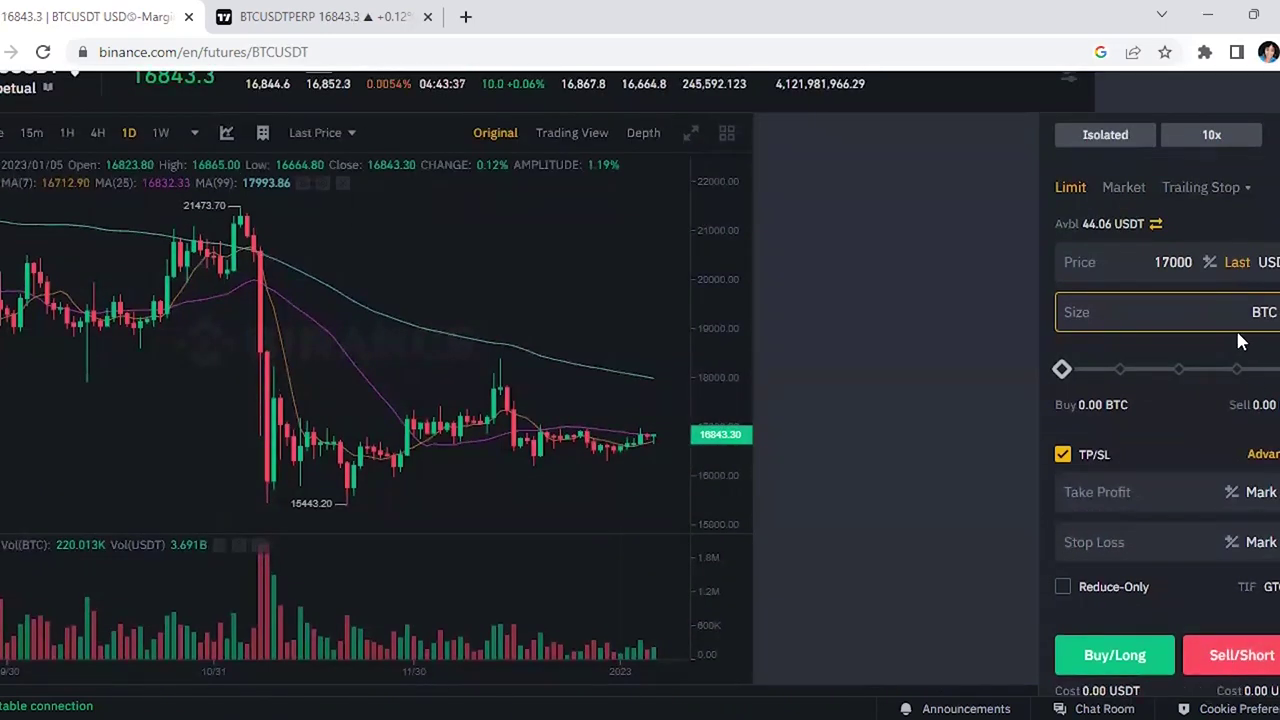
pyautogui.write('3')
pyautogui.scroll(-2, 1260, 492)
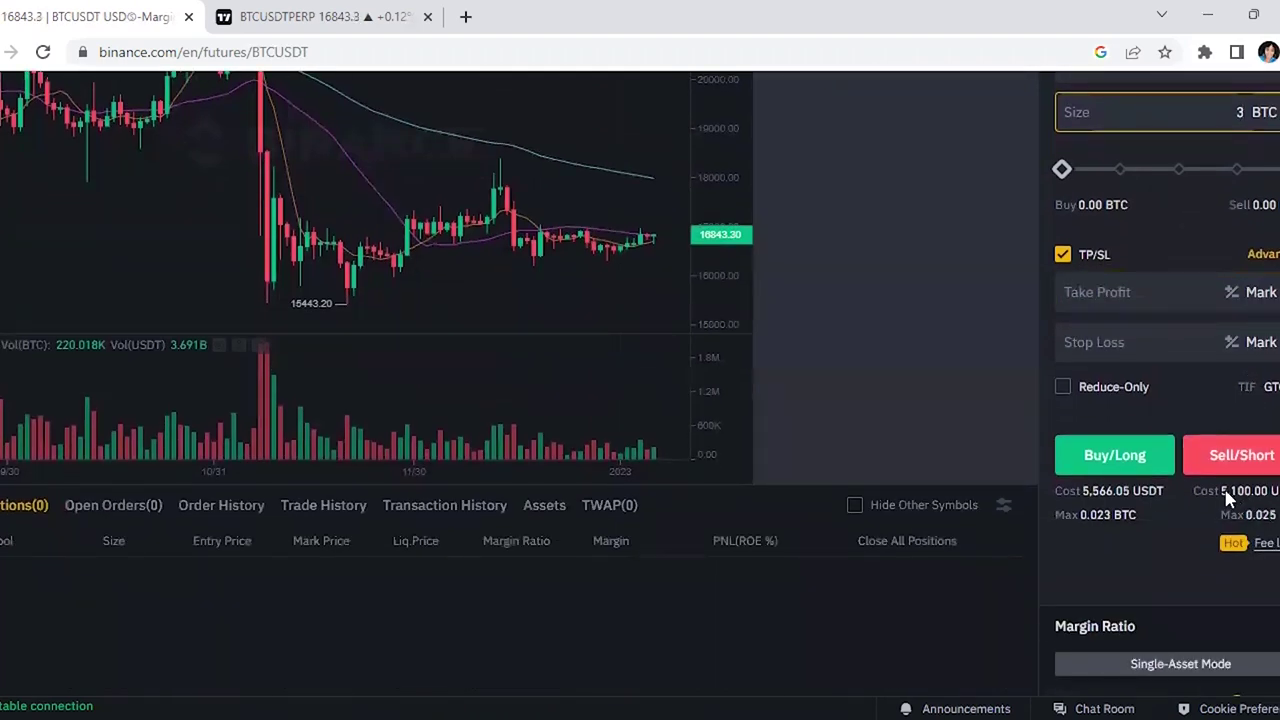
# Compare the buy and sell costs of the 3 BTC order with the available balance and maximum size.
pyautogui.scroll(3, 1265, 525)
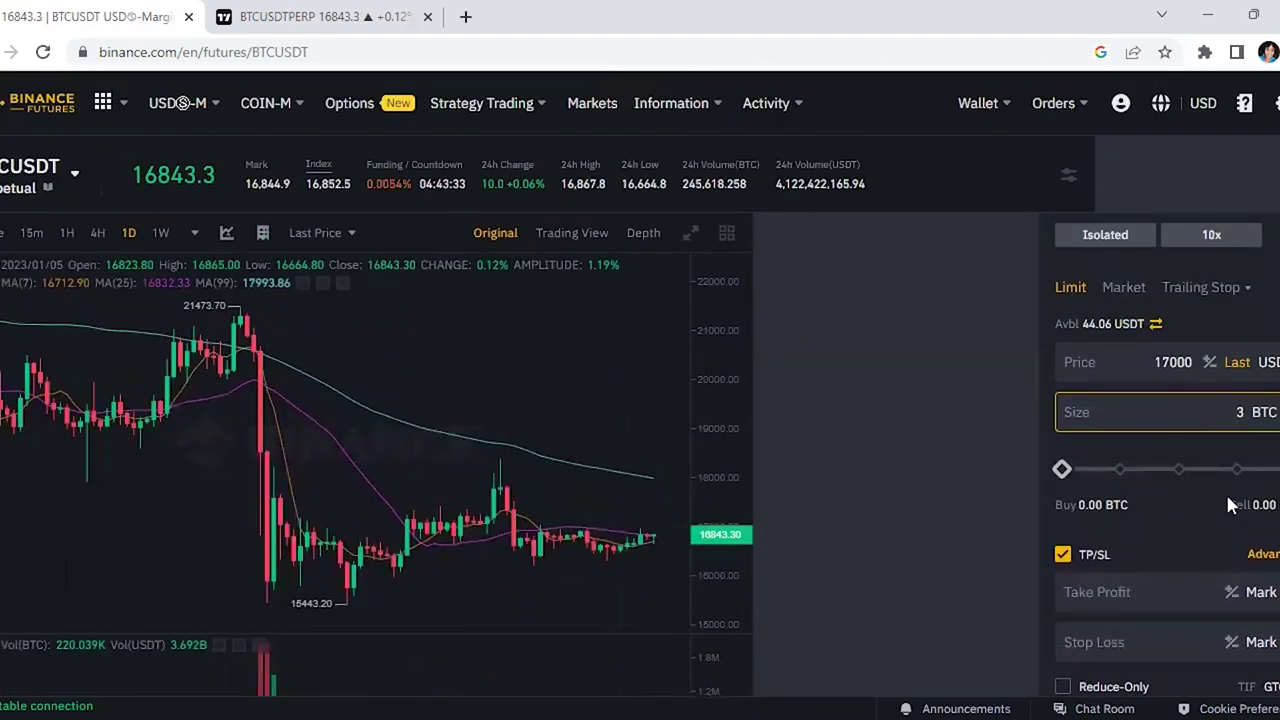
pyautogui.scroll(-2, 1246, 443)
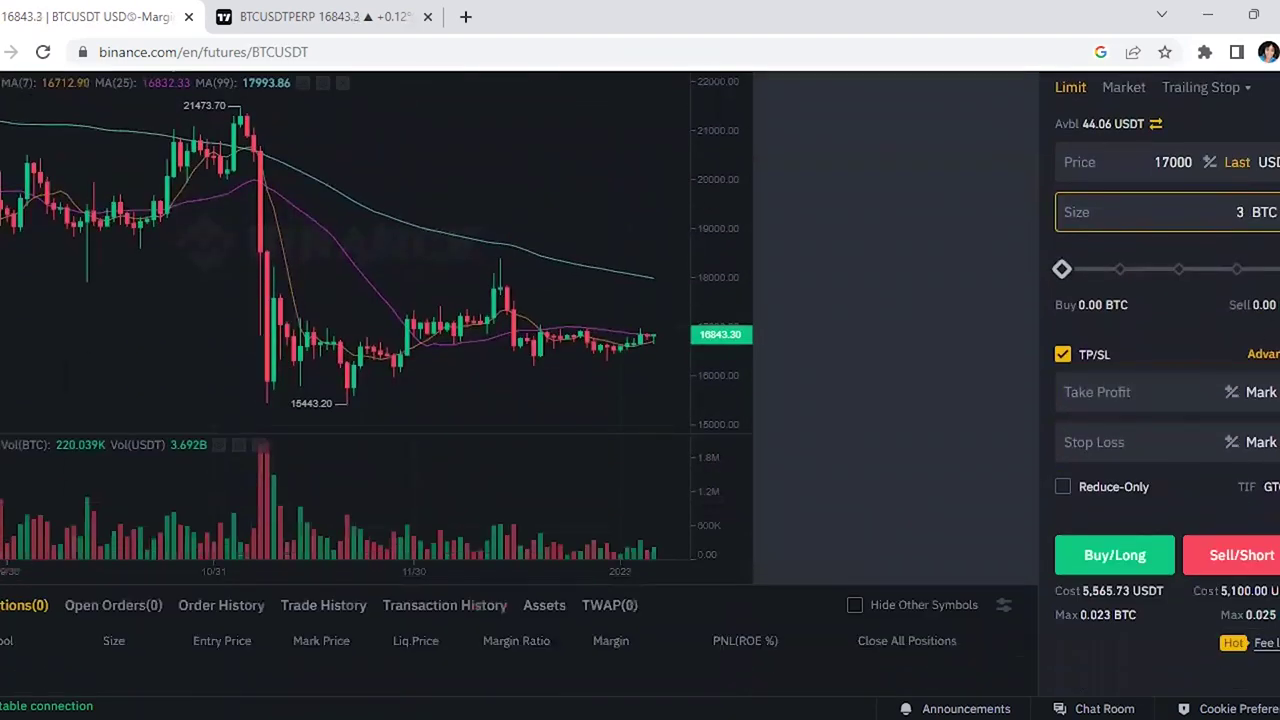
pyautogui.scroll(-2, 1256, 458)
pyautogui.scroll(1, 1250, 460)
pyautogui.scroll(-1, 1250, 460)
pyautogui.scroll(3, 1258, 268)
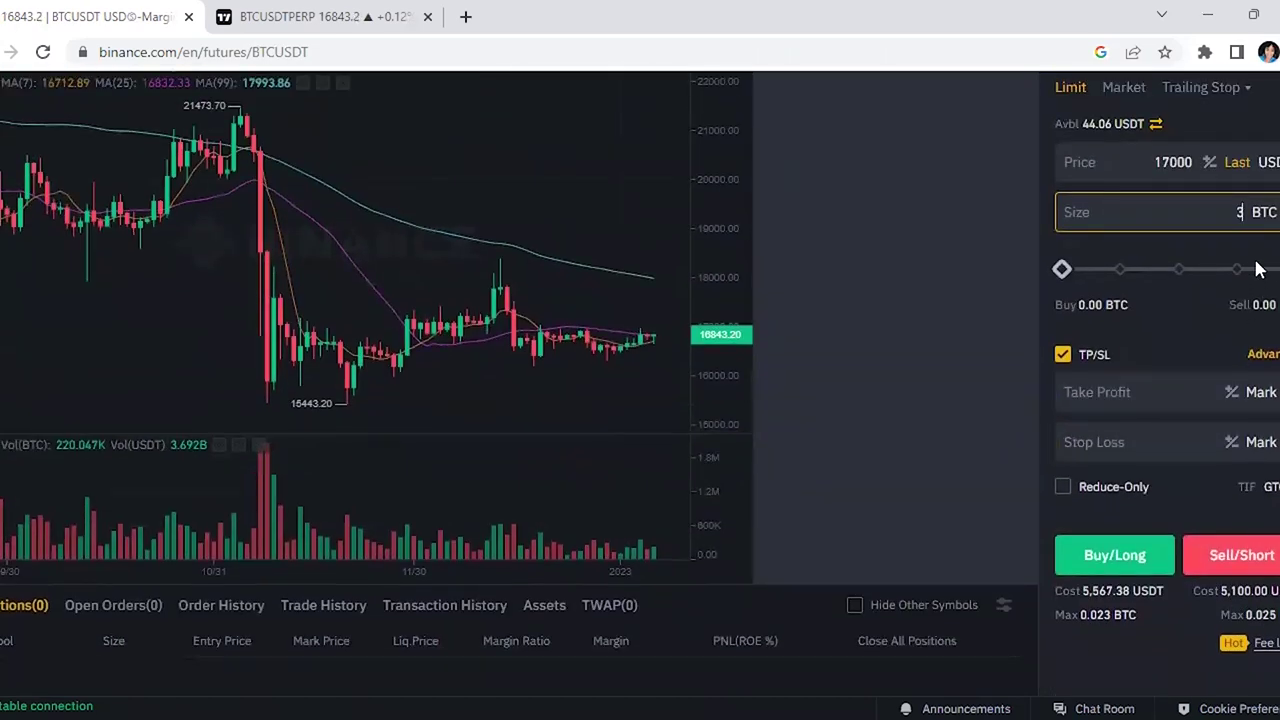
pyautogui.scroll(1, 1252, 240)
pyautogui.scroll(-1, 1257, 460)
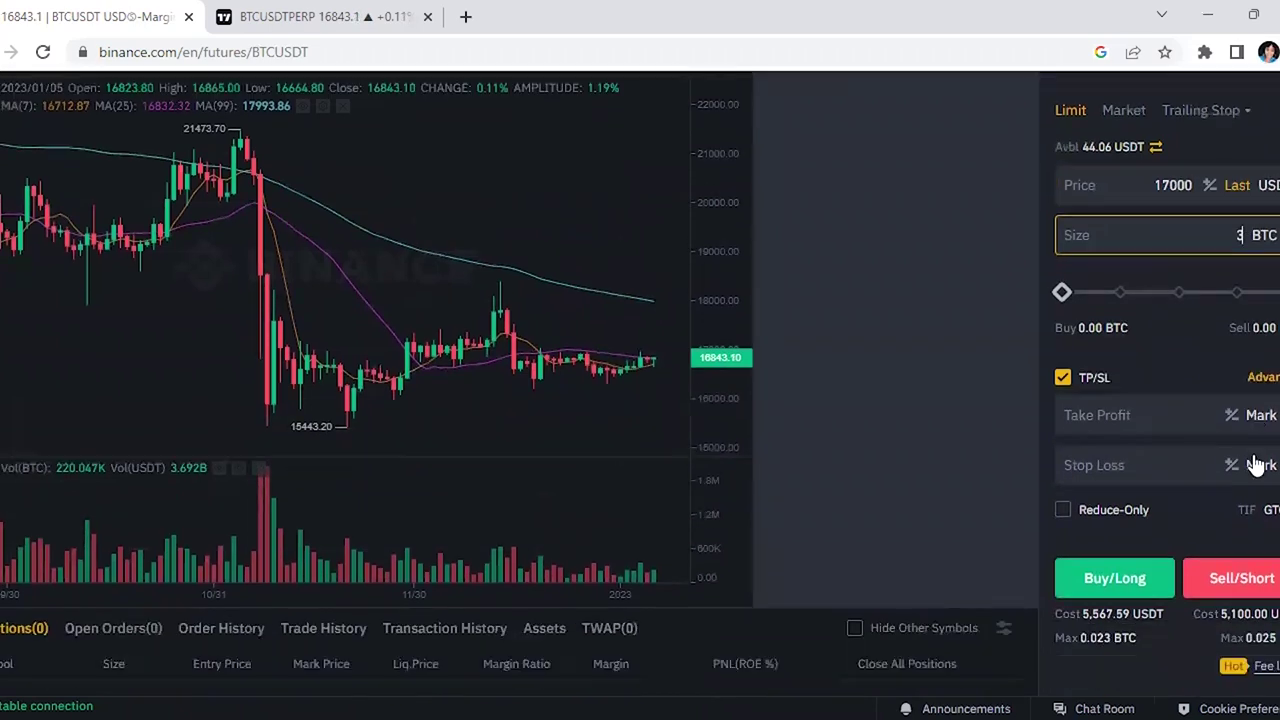
pyautogui.scroll(2, 1257, 457)
pyautogui.scroll(-1, 1266, 420)
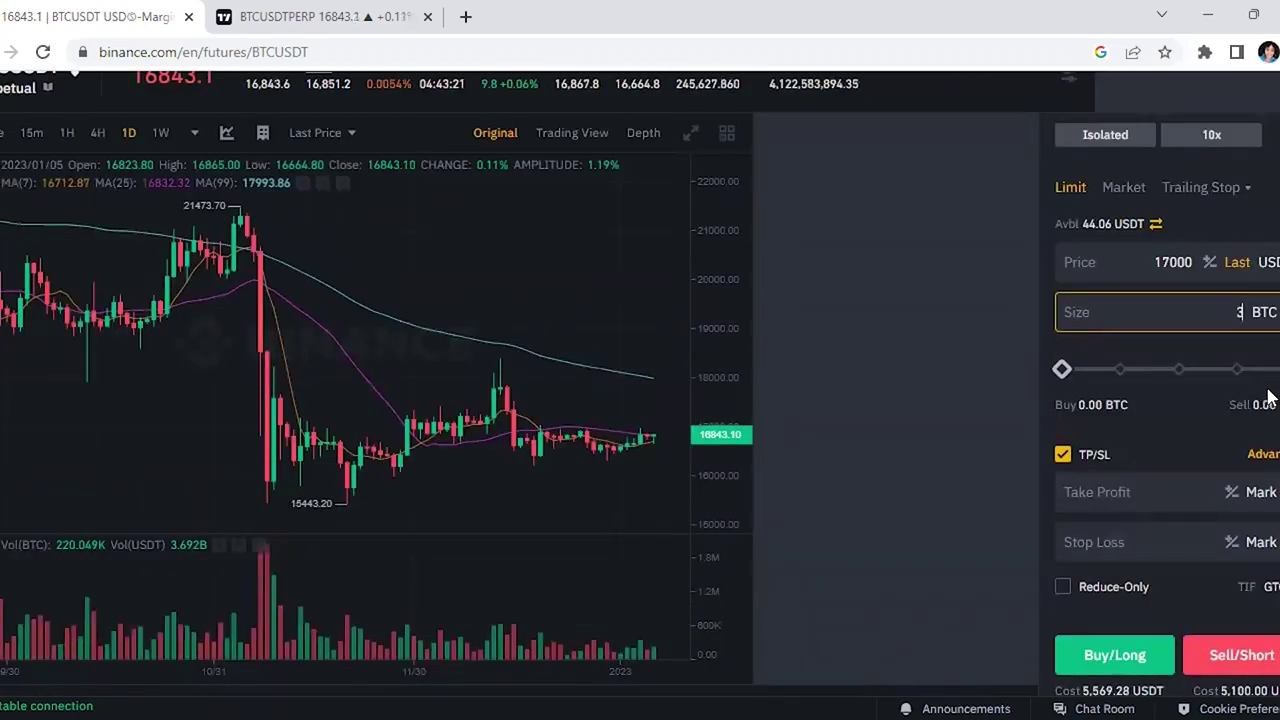
pyautogui.scroll(-1, 1262, 455)
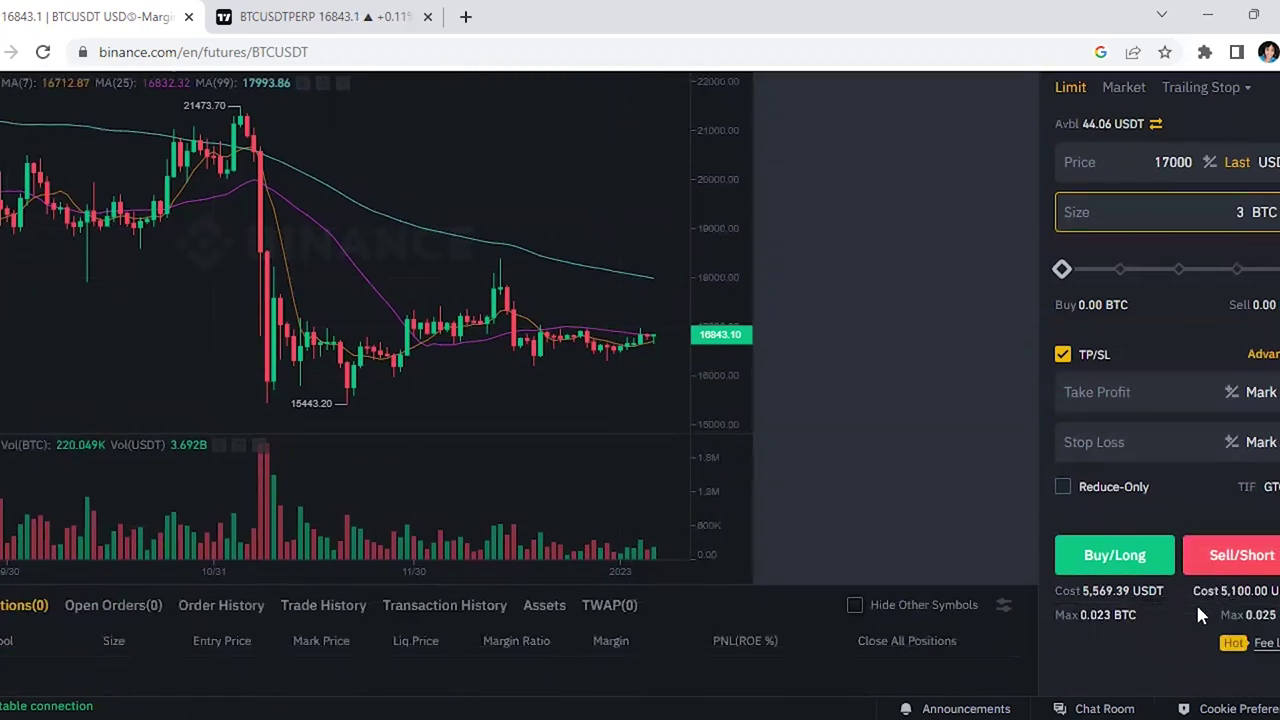
# Replace the order size with 0.01 BTC.
pyautogui.press('BackSpace')
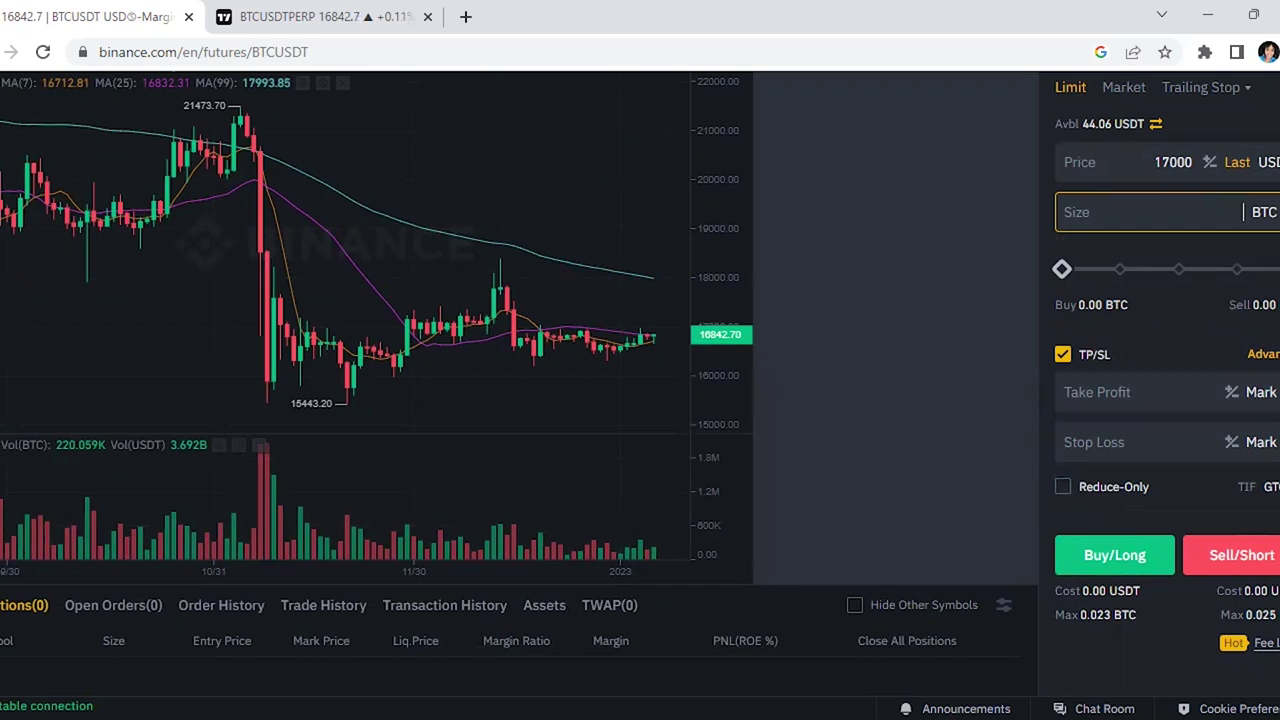
pyautogui.write('0.0')
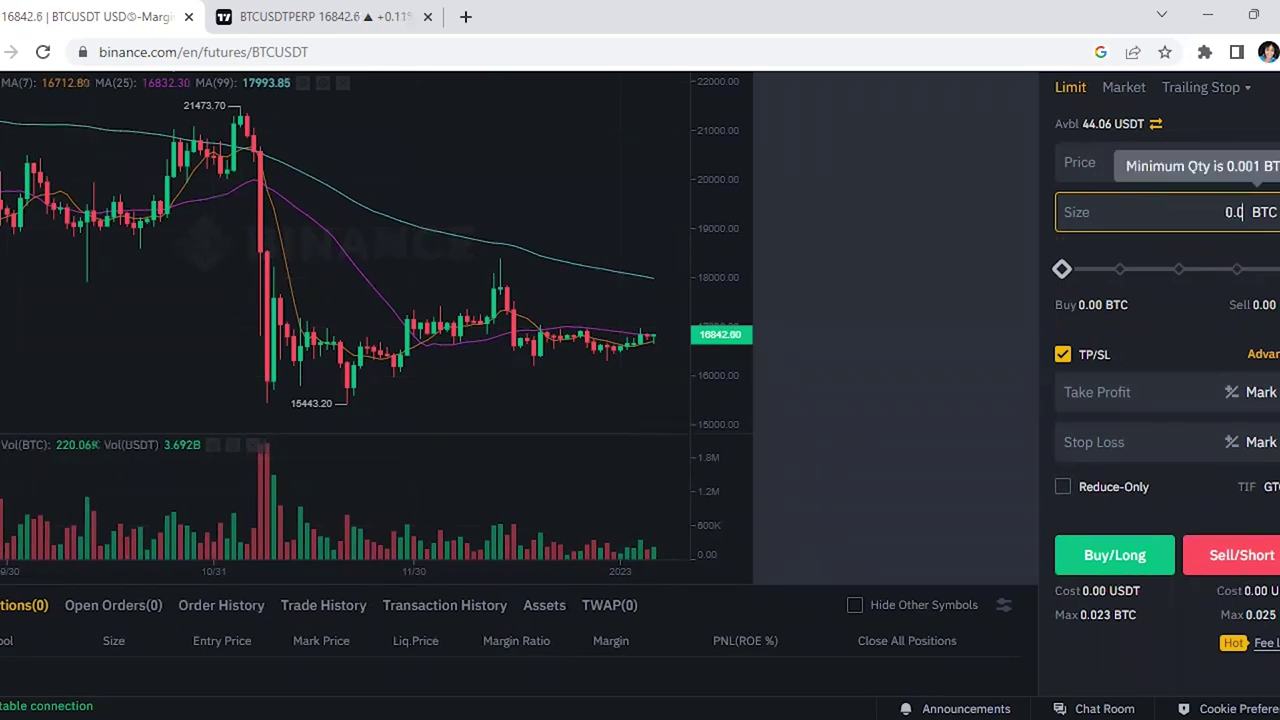
pyautogui.write('1')
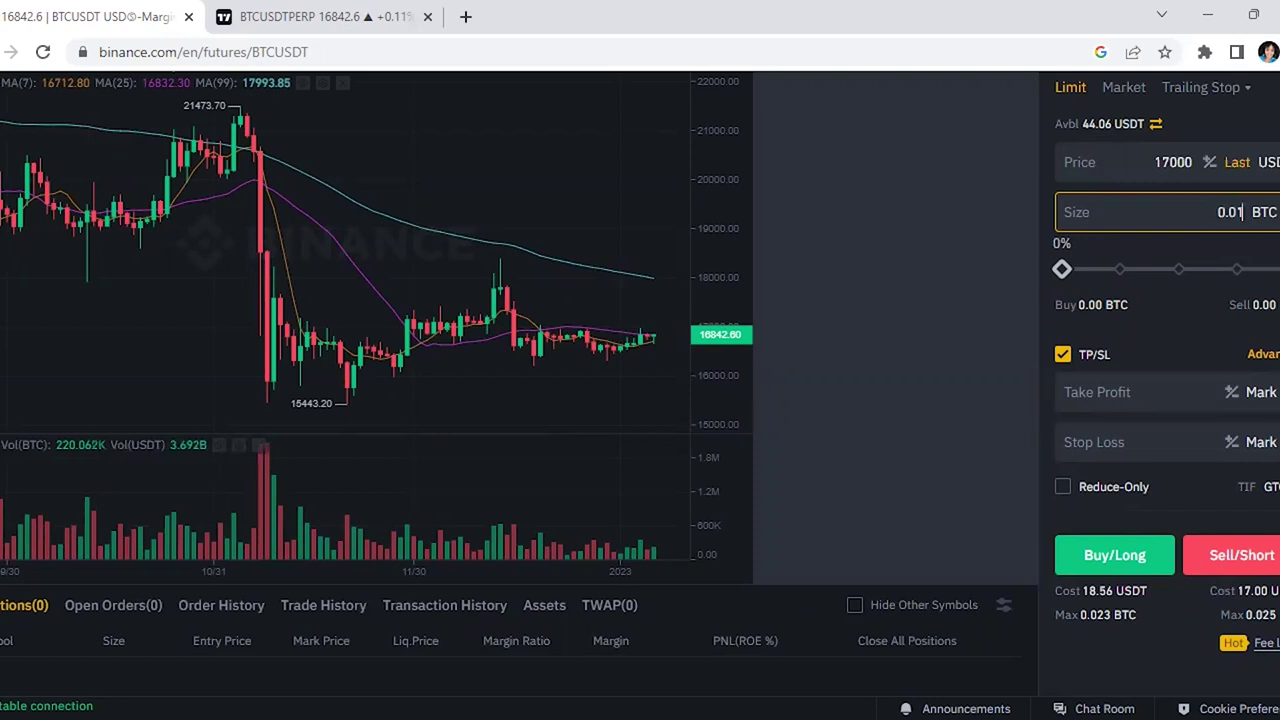
# Review the costs and maximum quantities for the 0.01 BTC order, along with the margin information.
pyautogui.scroll(-2, 1230, 380)
pyautogui.scroll(3, 1245, 440)
pyautogui.scroll(1, 1245, 440)
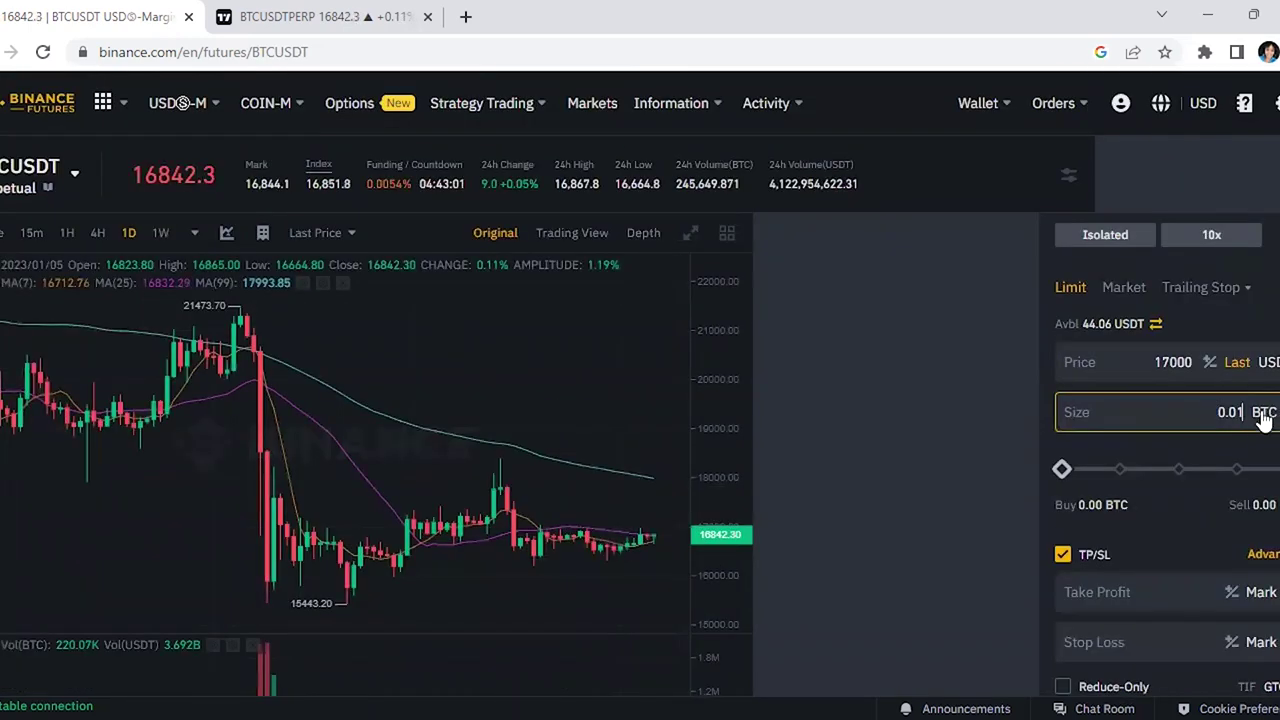
pyautogui.scroll(-1, 1250, 416)
pyautogui.scroll(1, 1238, 418)
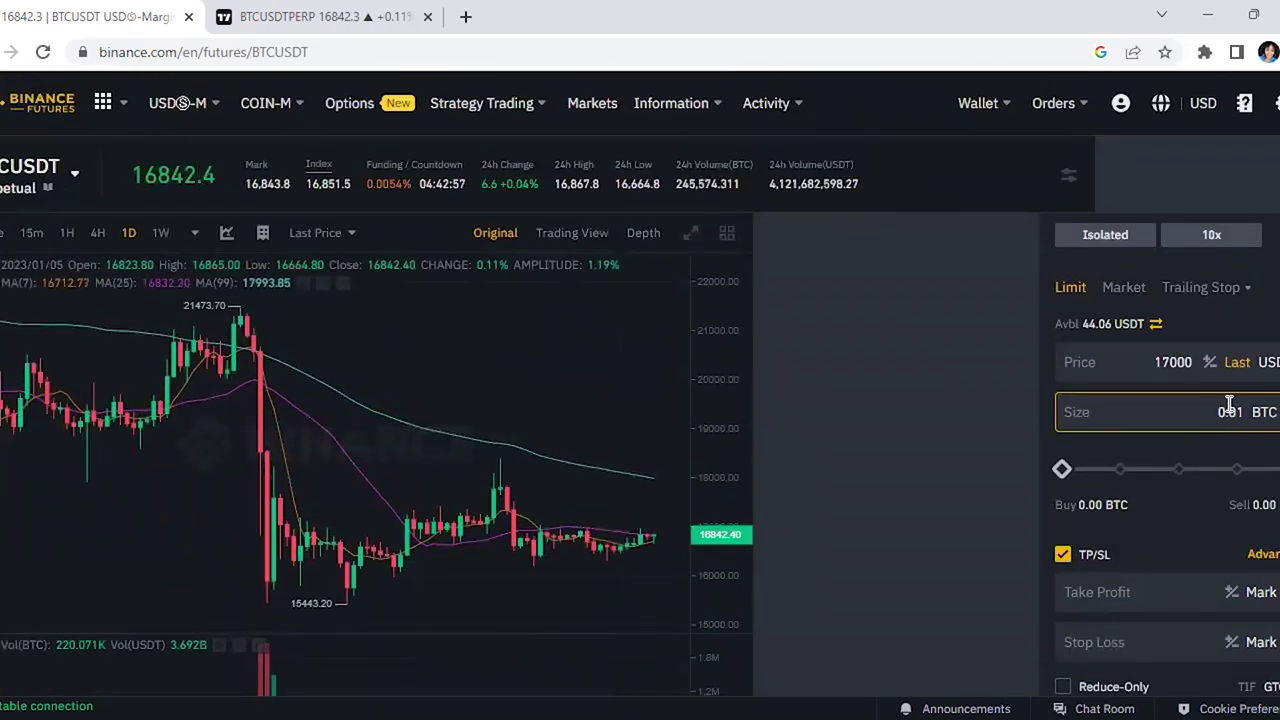
pyautogui.scroll(-2, 1246, 436)
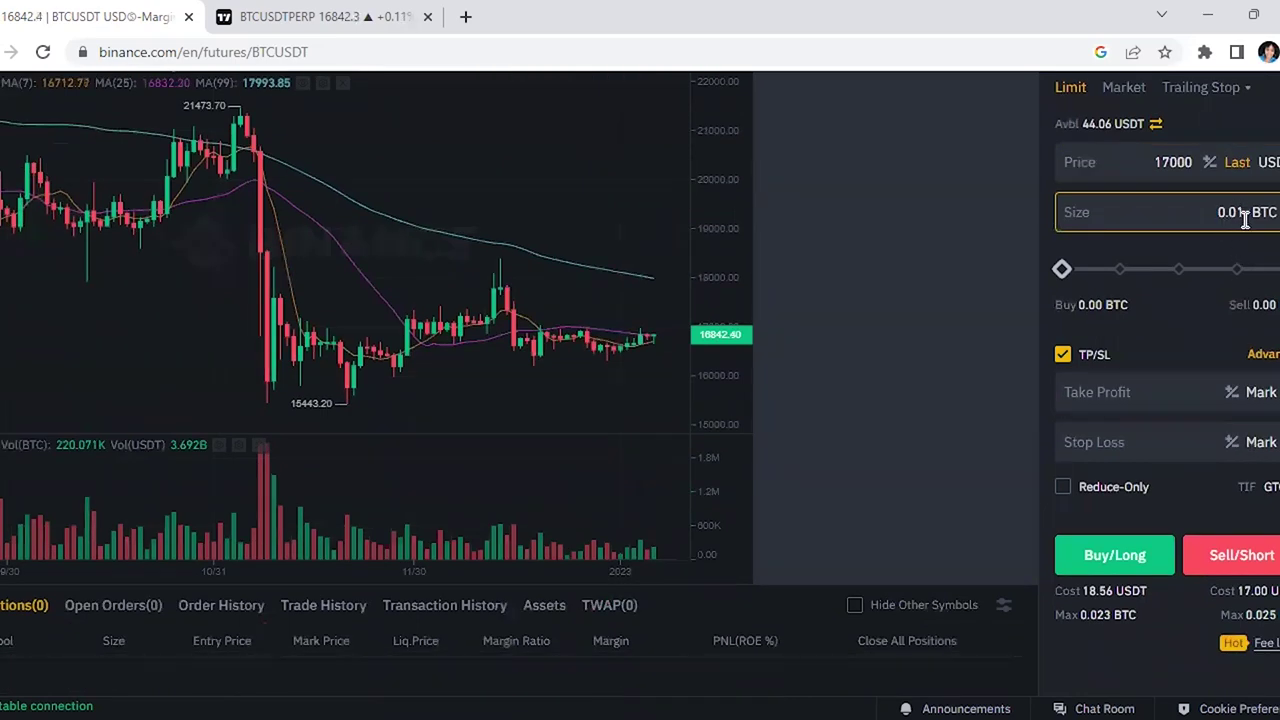
pyautogui.scroll(1, 1246, 220)
pyautogui.scroll(-3, 1234, 368)
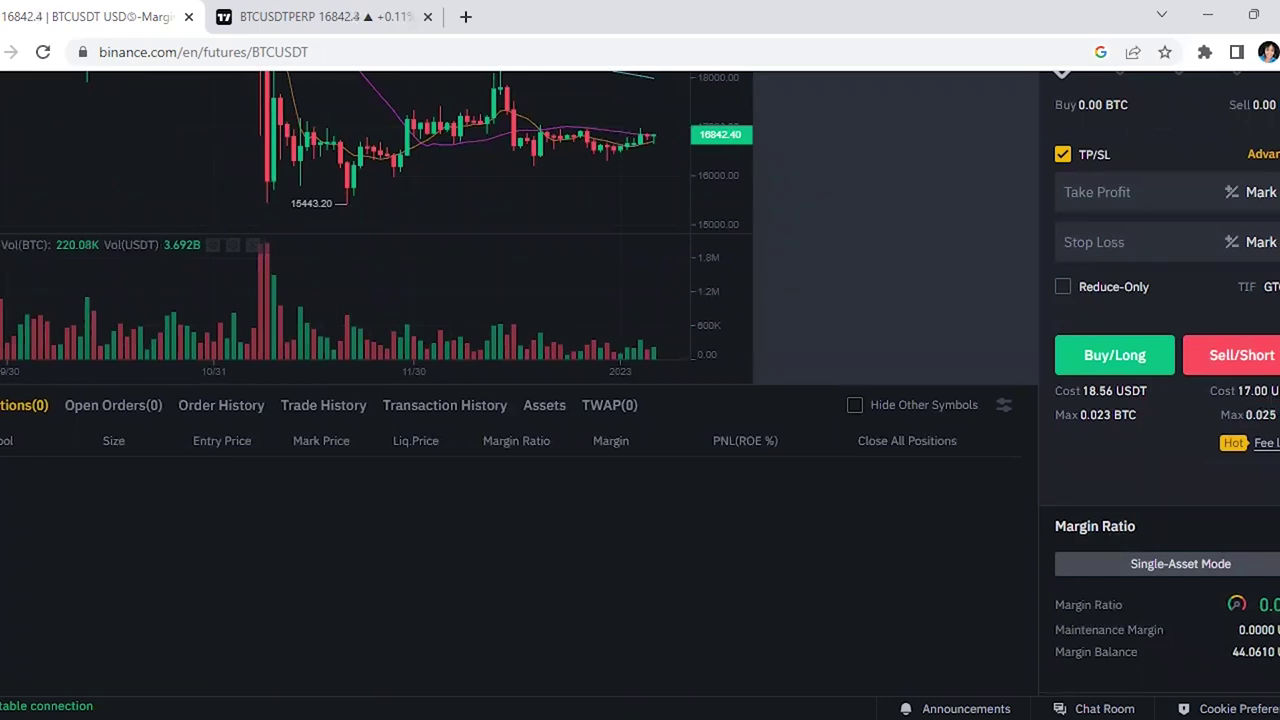
pyautogui.scroll(3, 1266, 420)
pyautogui.scroll(-1, 1263, 417)
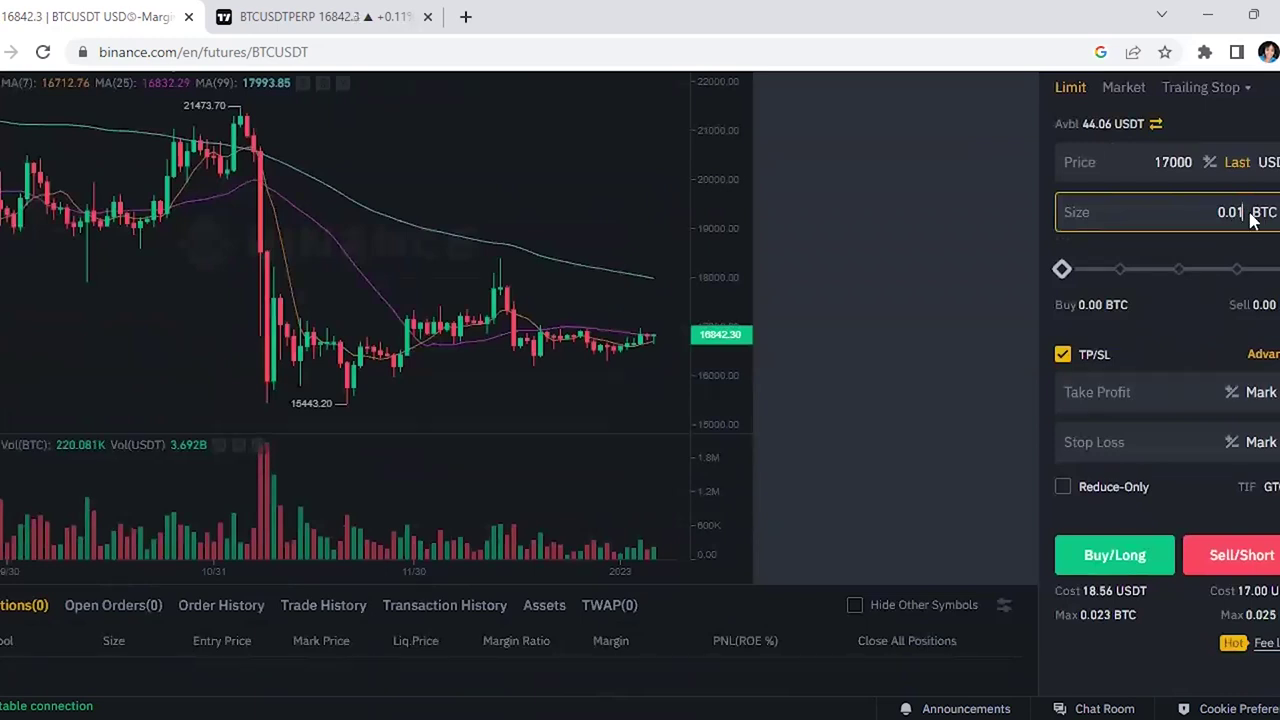
# Change the order size to 0.056 BTC and check its buy and sell costs against the available balance.
pyautogui.press('BackSpace')
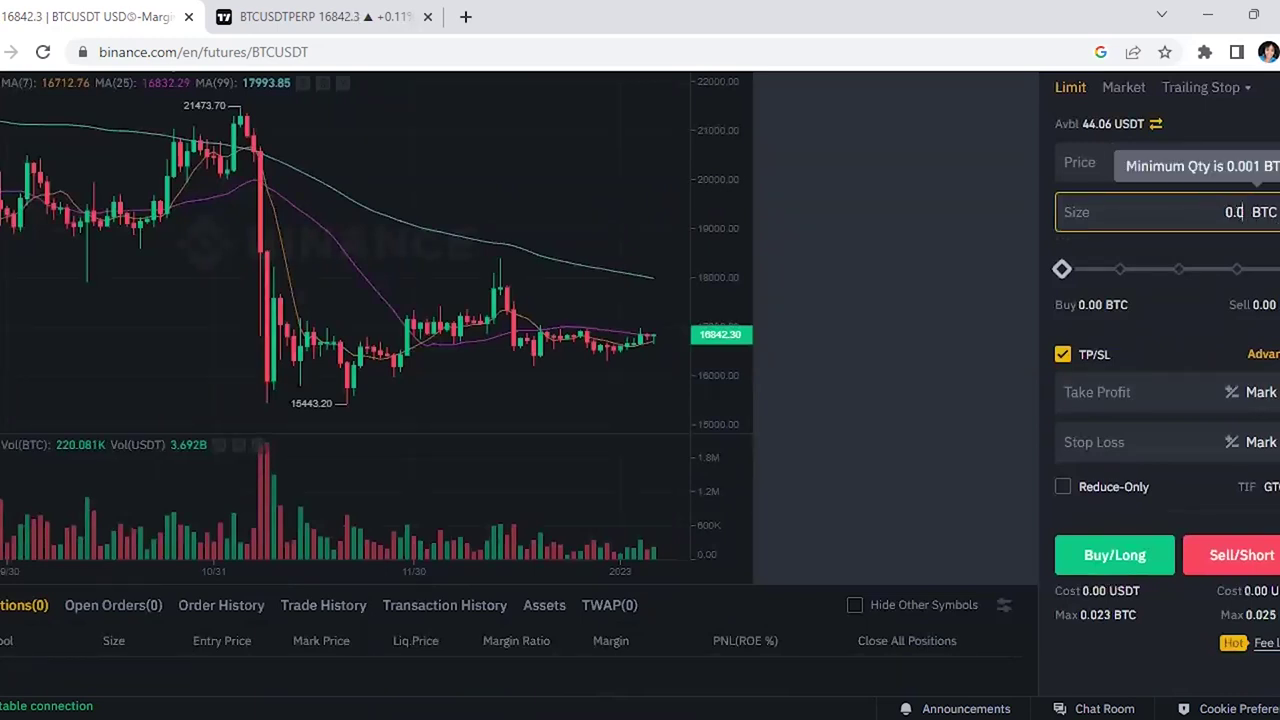
pyautogui.write('56')
pyautogui.scroll(1, 1260, 371)
pyautogui.scroll(-4, 1266, 430)
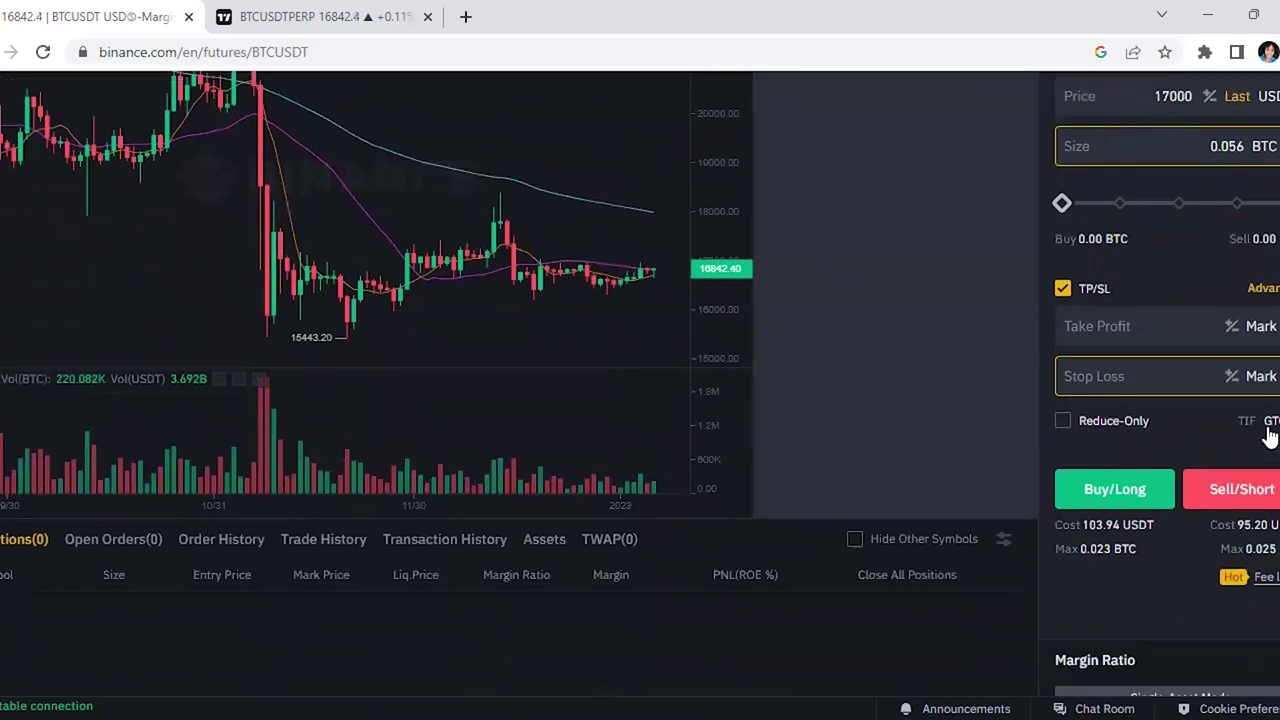
pyautogui.scroll(3, 1210, 300)
pyautogui.scroll(3, 1222, 395)
pyautogui.scroll(-1, 1216, 370)
pyautogui.scroll(-2, 1210, 365)
pyautogui.scroll(2, 1203, 370)
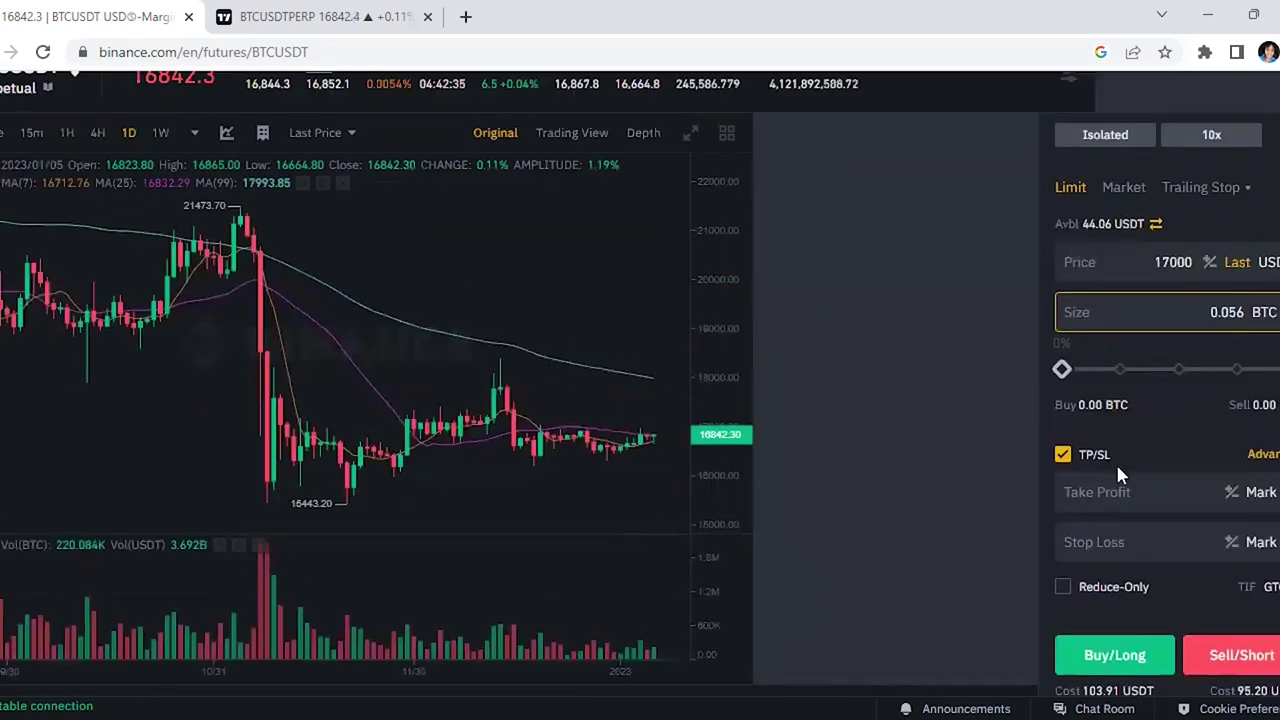
# Set the limit order's take-profit price to 16500 USDT, replacing the partial entry.
pyautogui.scroll(-1, 1080, 420)
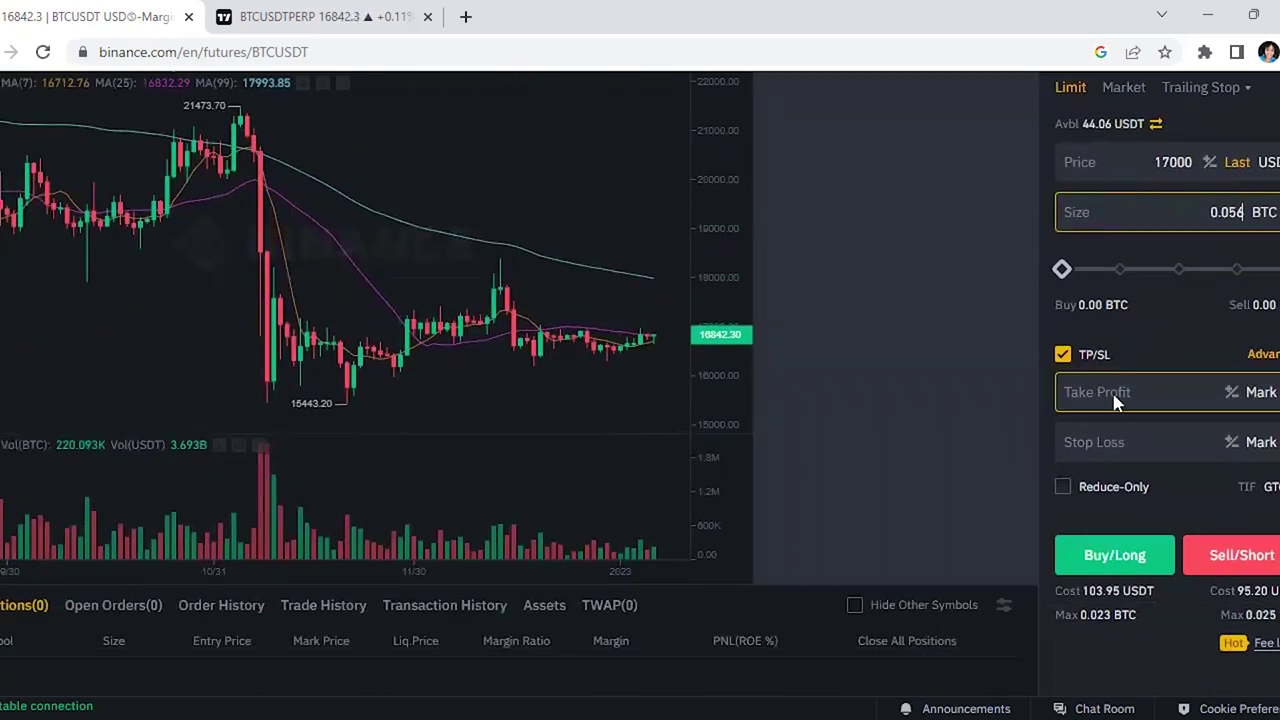
pyautogui.click(1196, 396)
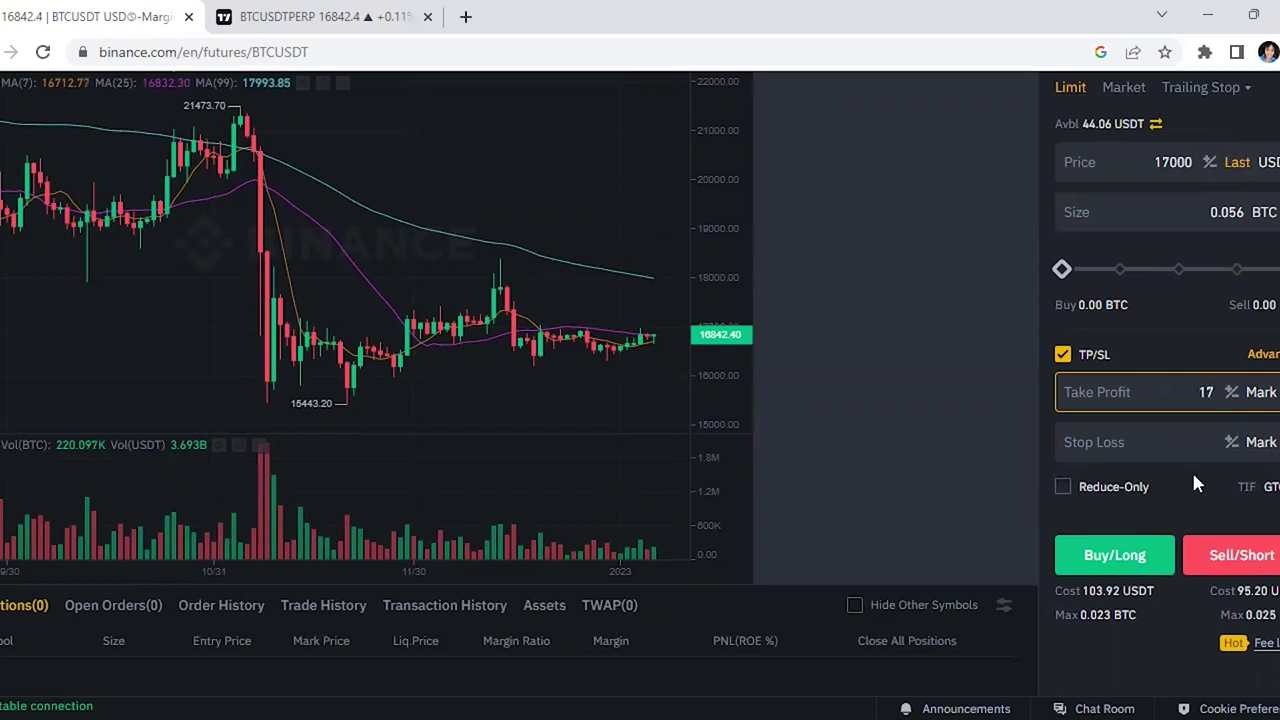
pyautogui.scroll(2, 1191, 469)
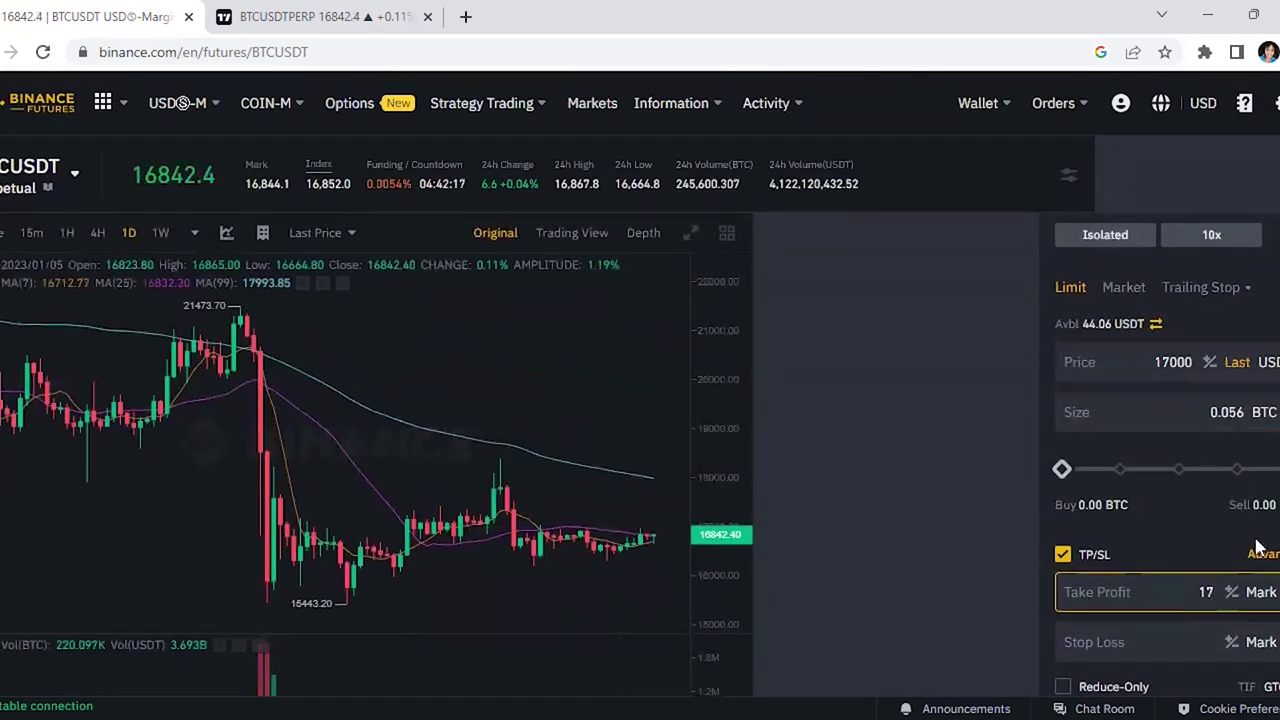
pyautogui.scroll(-1, 1257, 543)
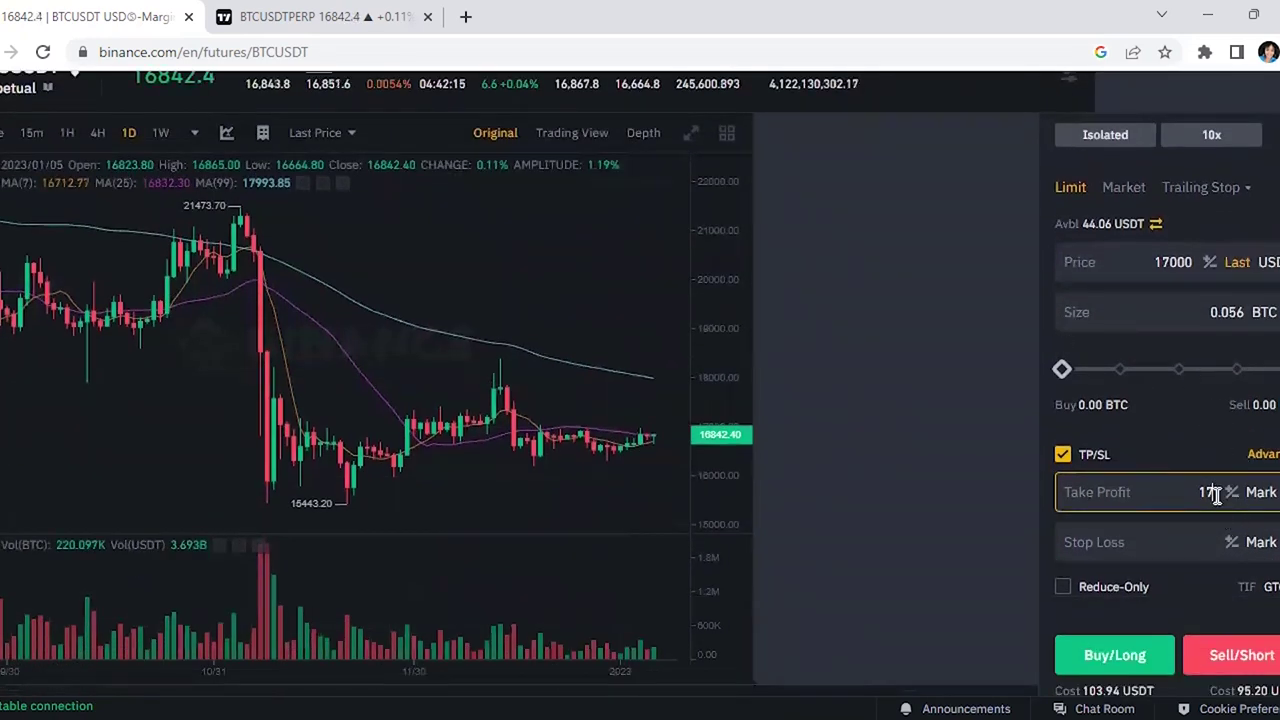
pyautogui.press('BackSpace')
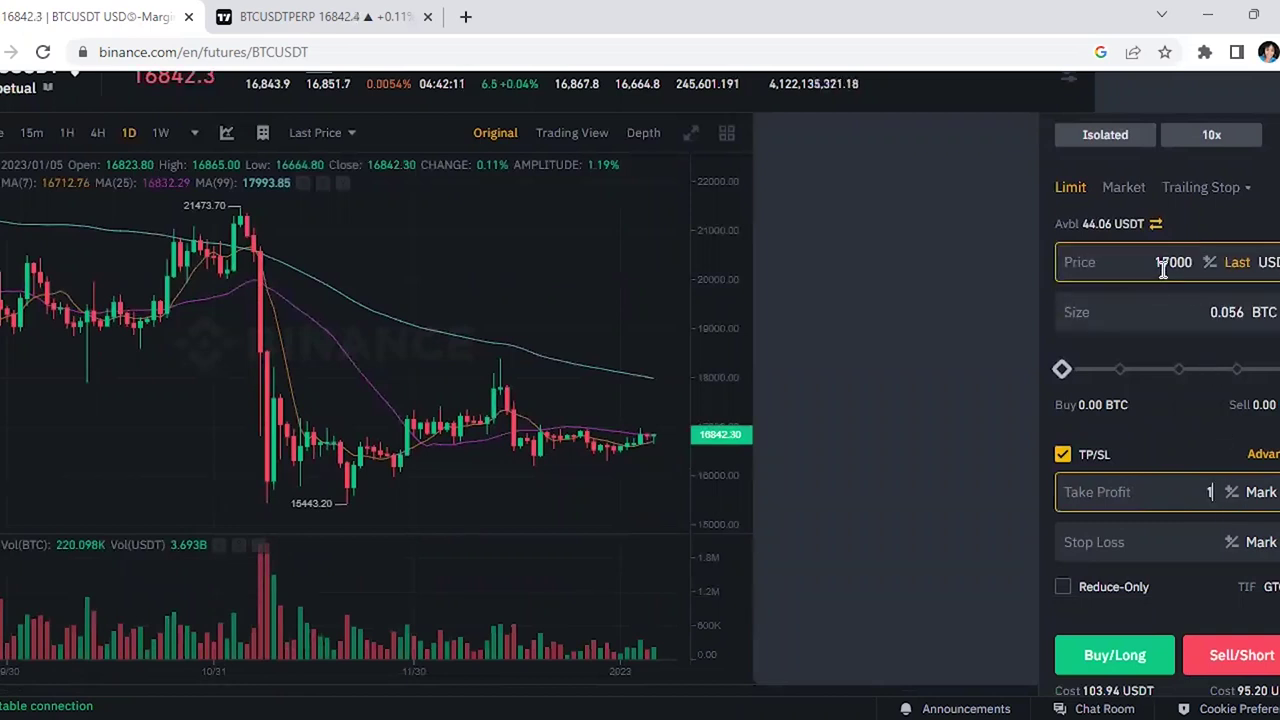
pyautogui.moveTo(1152, 262); pyautogui.dragTo(1185, 265)
pyautogui.scroll(-1, 1200, 465)
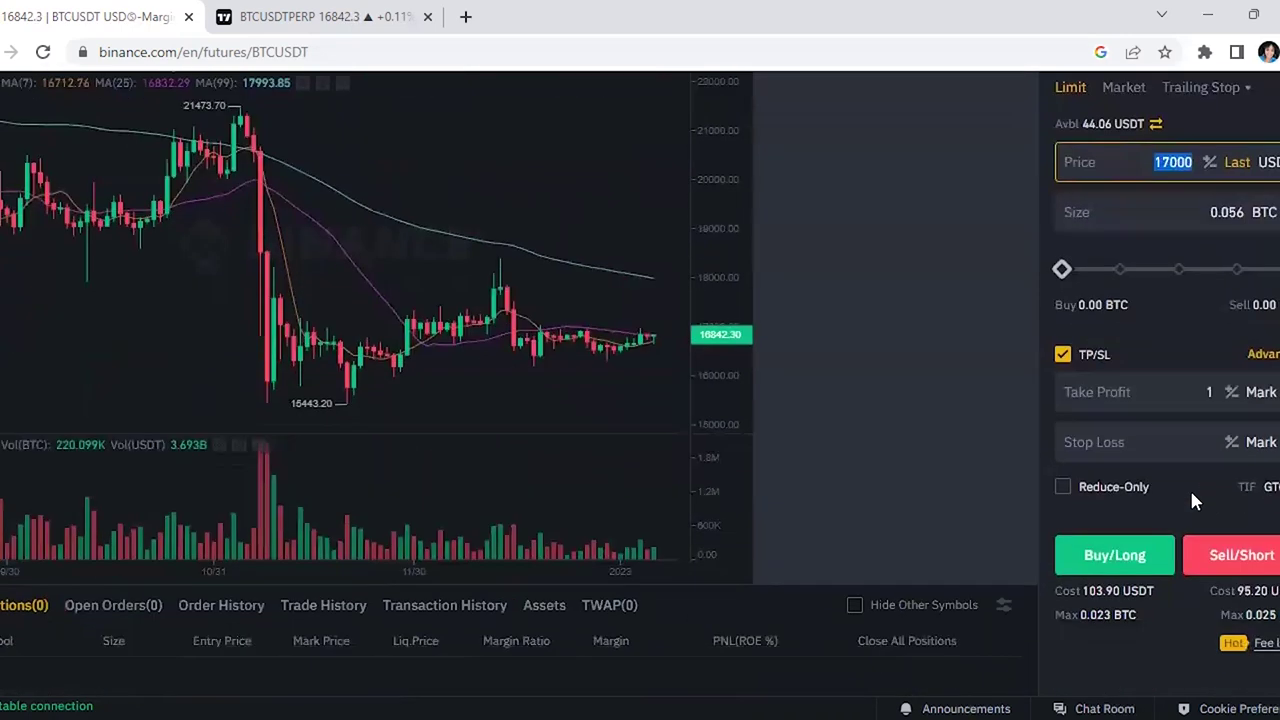
pyautogui.scroll(1, 1167, 462)
pyautogui.click(1177, 493)
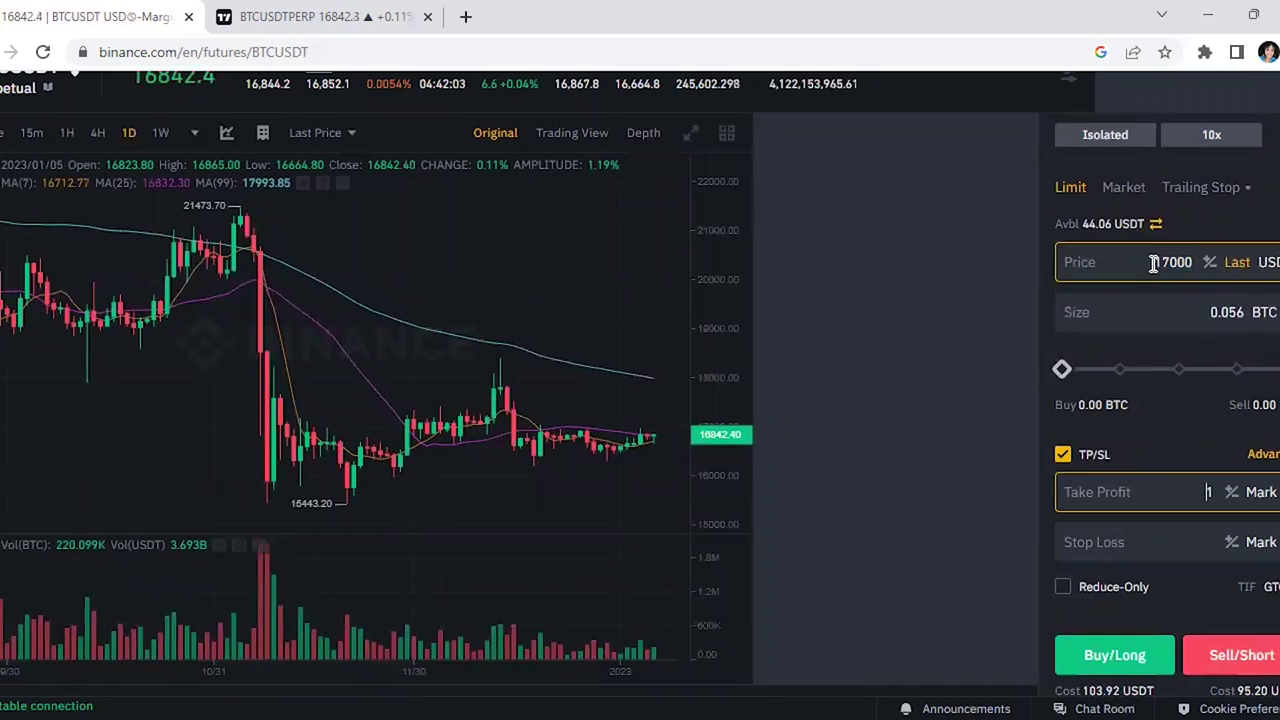
pyautogui.press('BackSpace')
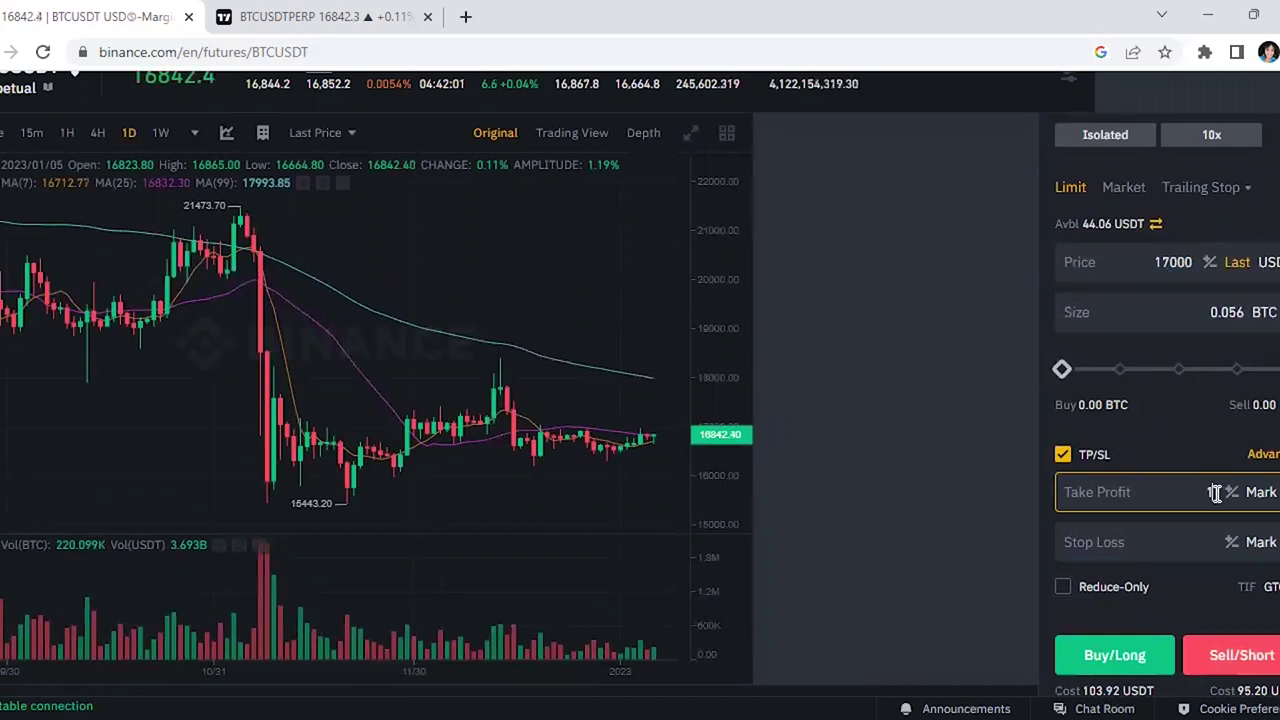
pyautogui.write('16500')
# Compare the order's limit price with its take-profit price and examine the stop-loss field.
pyautogui.click(1152, 262)
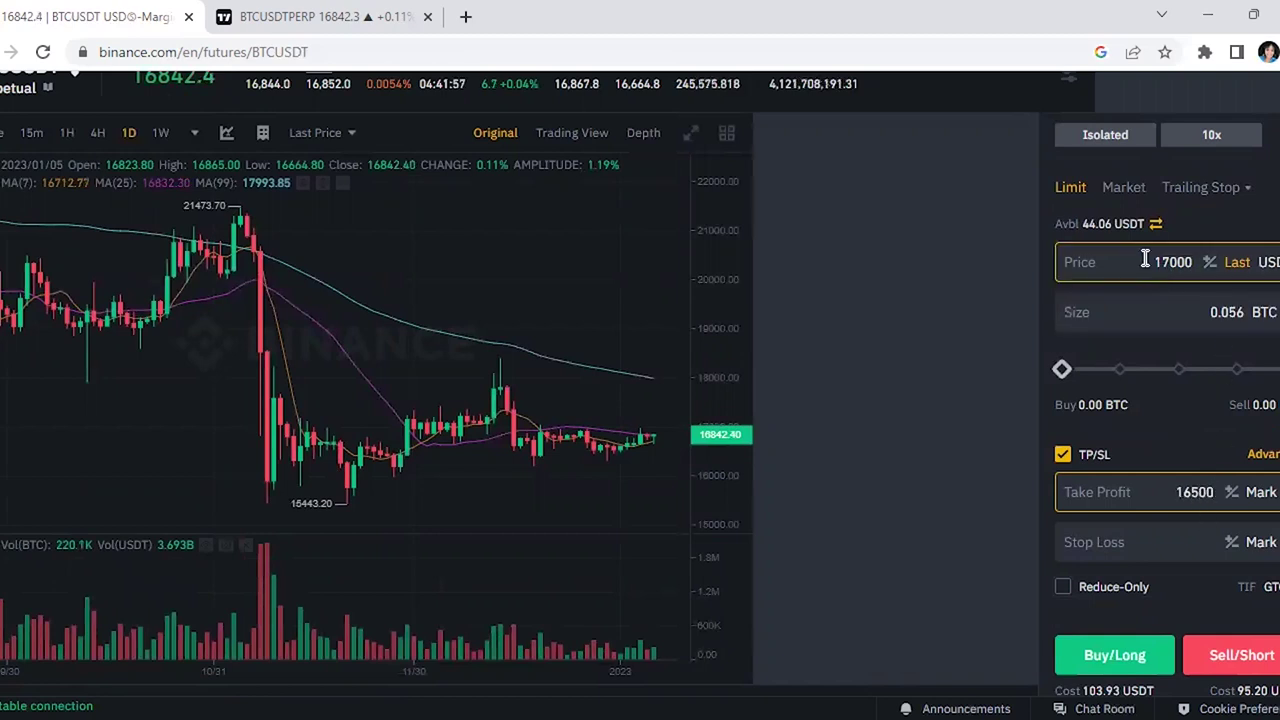
pyautogui.doubleClick(1162, 262)
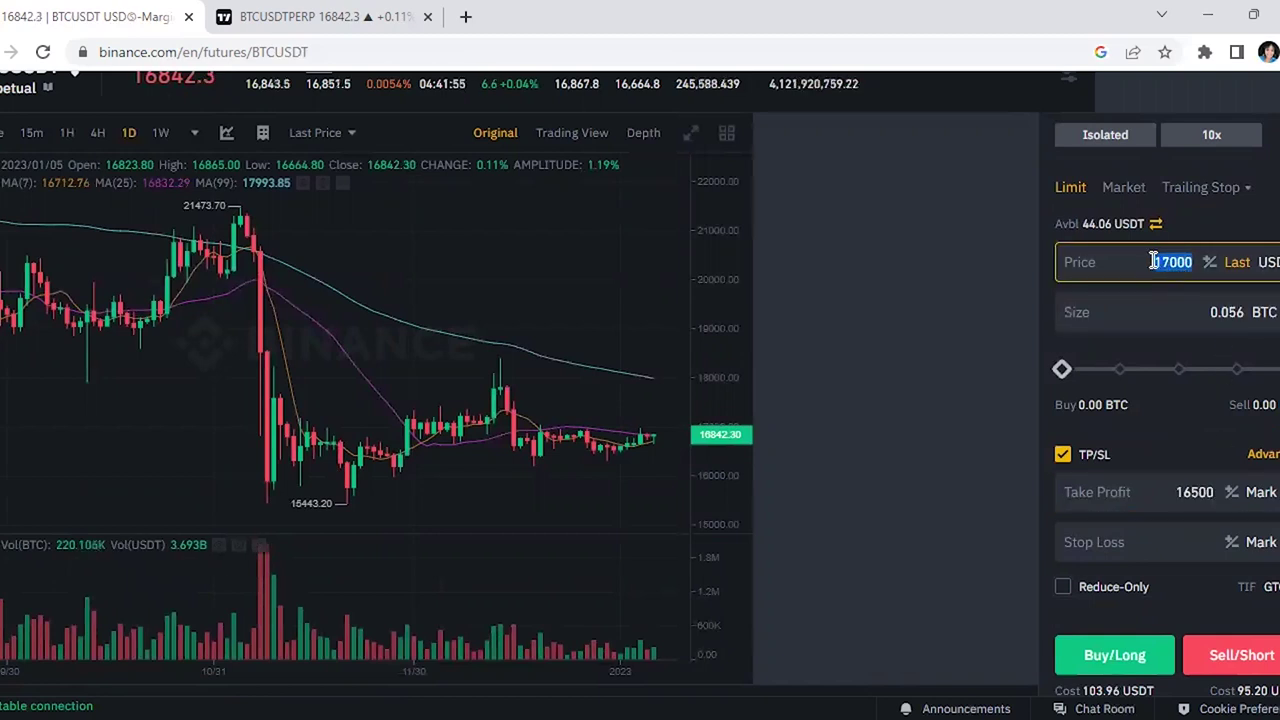
pyautogui.click(1180, 491)
pyautogui.doubleClick(1195, 491)
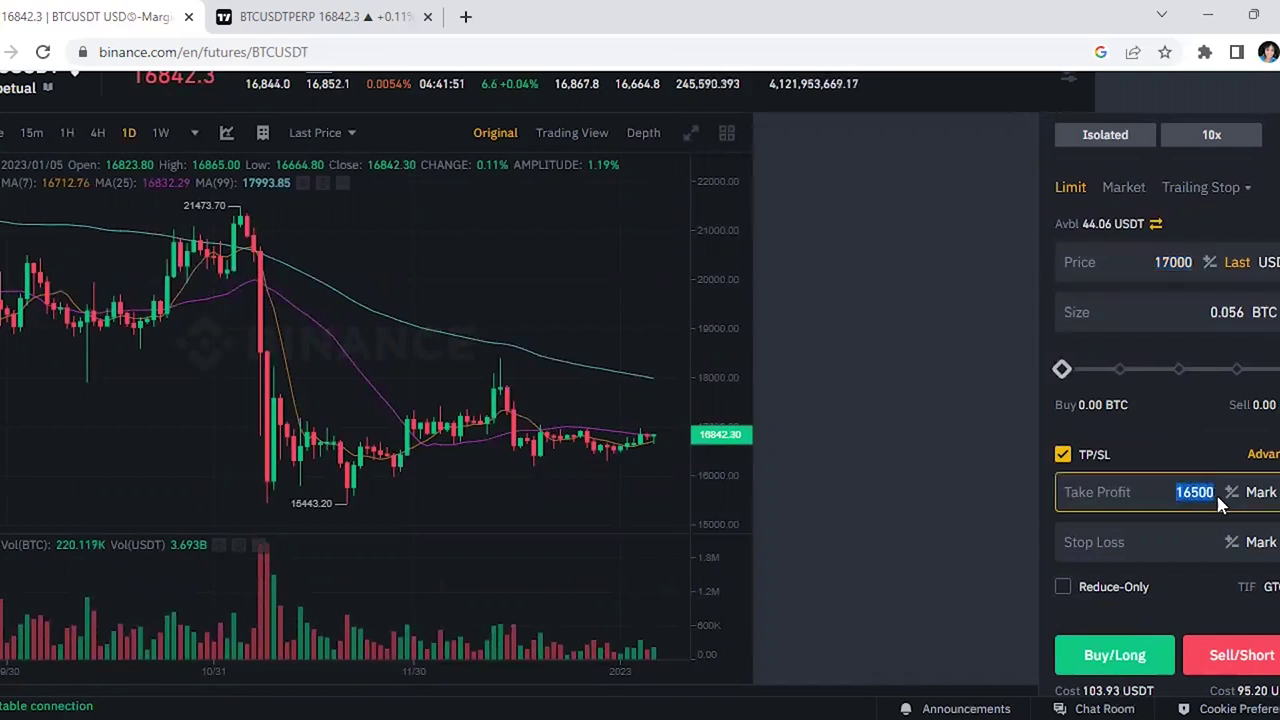
pyautogui.click(1205, 494)
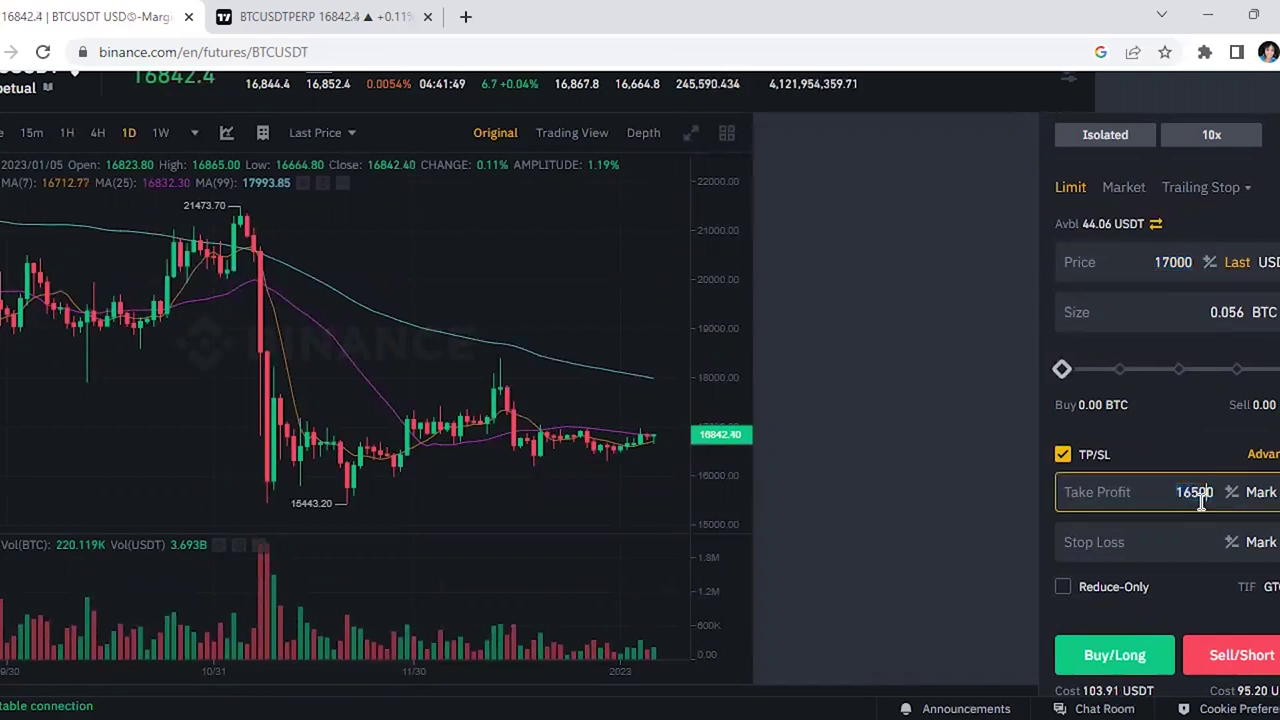
pyautogui.scroll(-1, 1200, 510)
pyautogui.click(1151, 446)
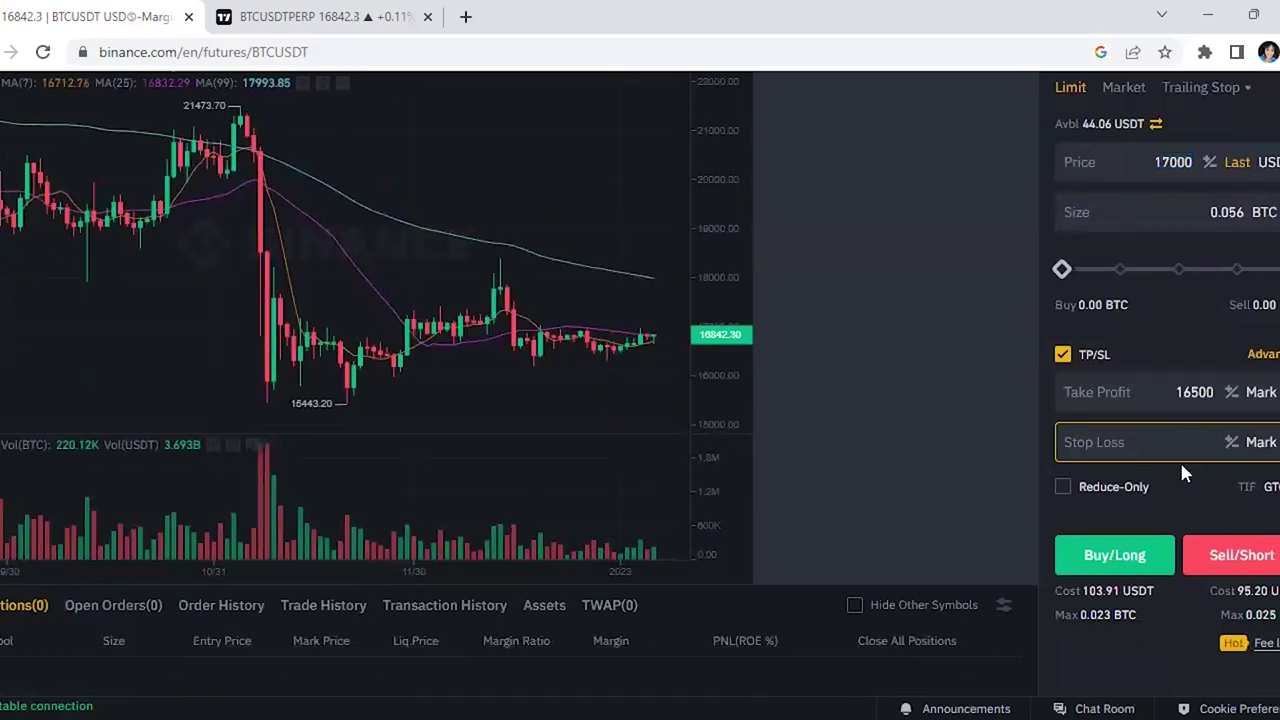
pyautogui.scroll(1, 1157, 293)
pyautogui.click(1151, 263)
pyautogui.moveTo(1152, 263); pyautogui.dragTo(1197, 272)
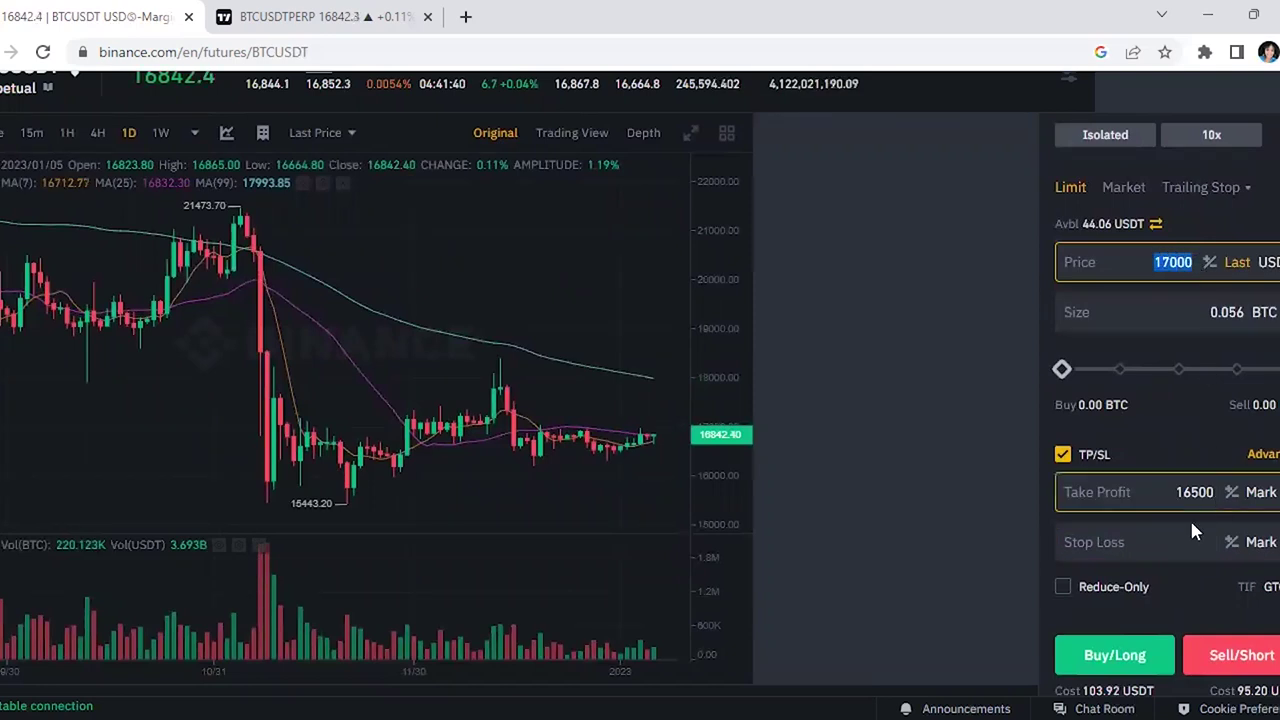
pyautogui.click(1150, 263)
pyautogui.click(1163, 263)
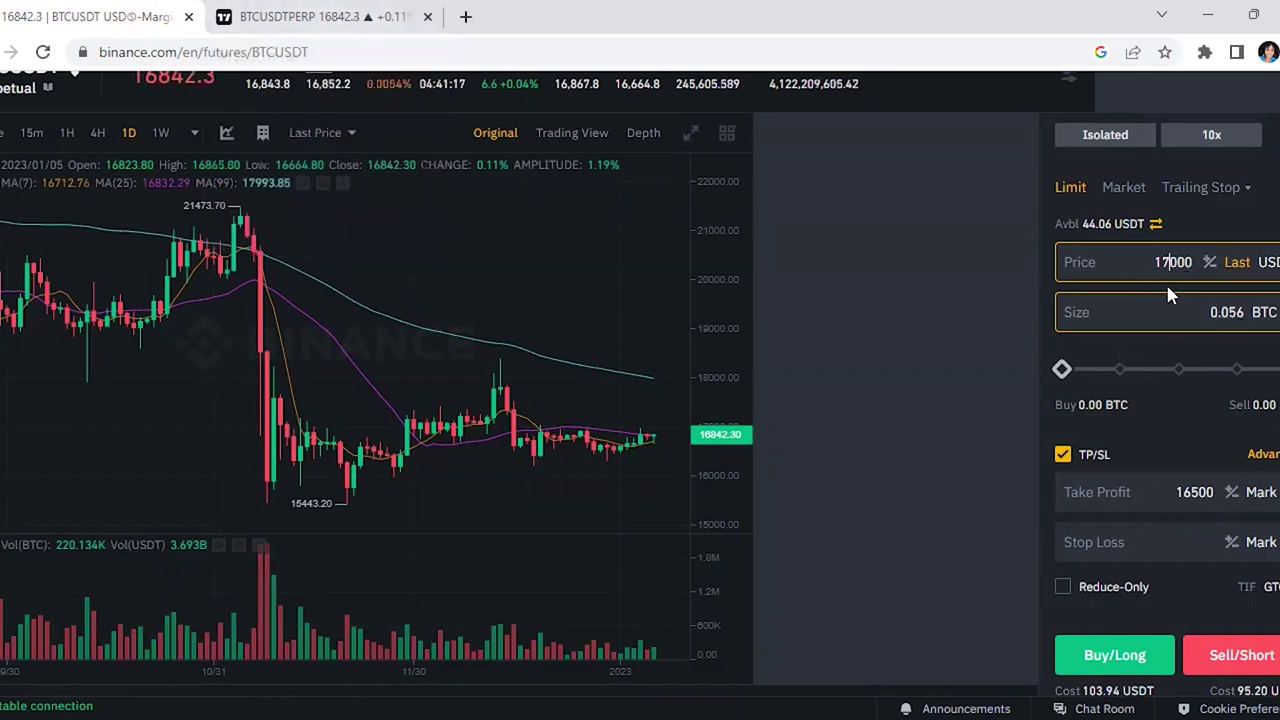
# Reduce the order size to 0.01 BTC.
pyautogui.scroll(-2, 1168, 290)
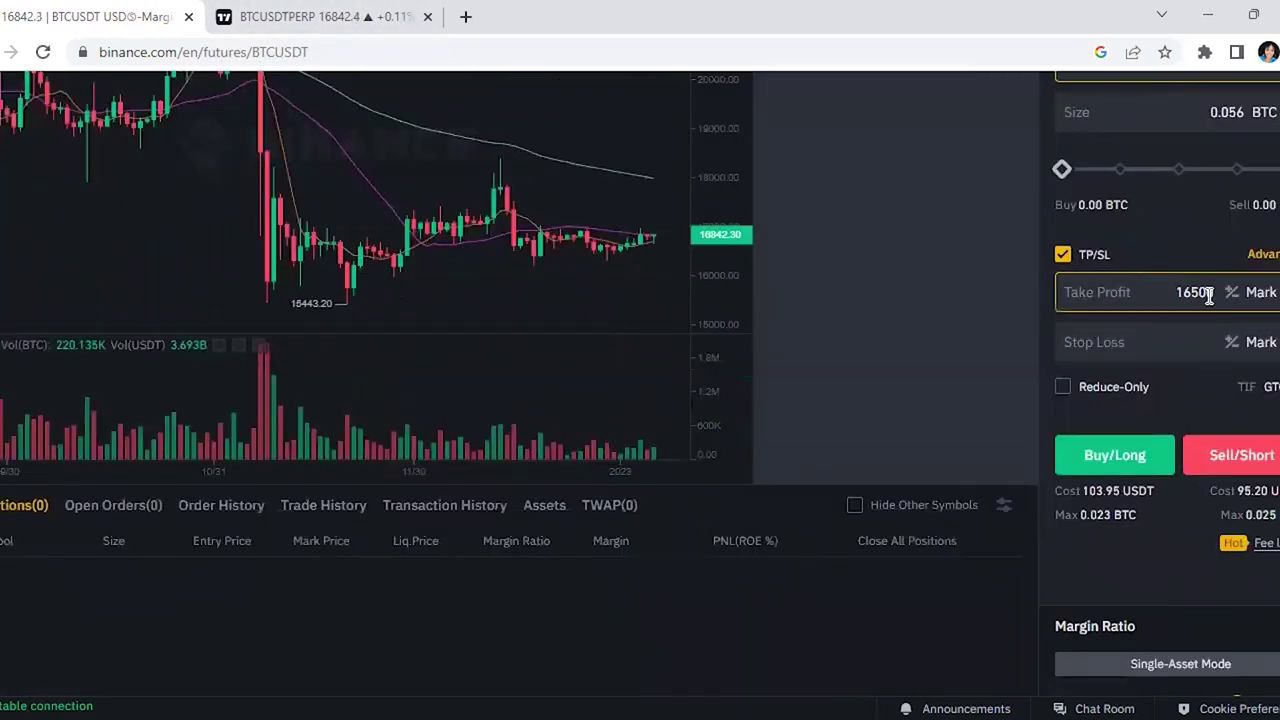
pyautogui.scroll(-1, 1194, 470)
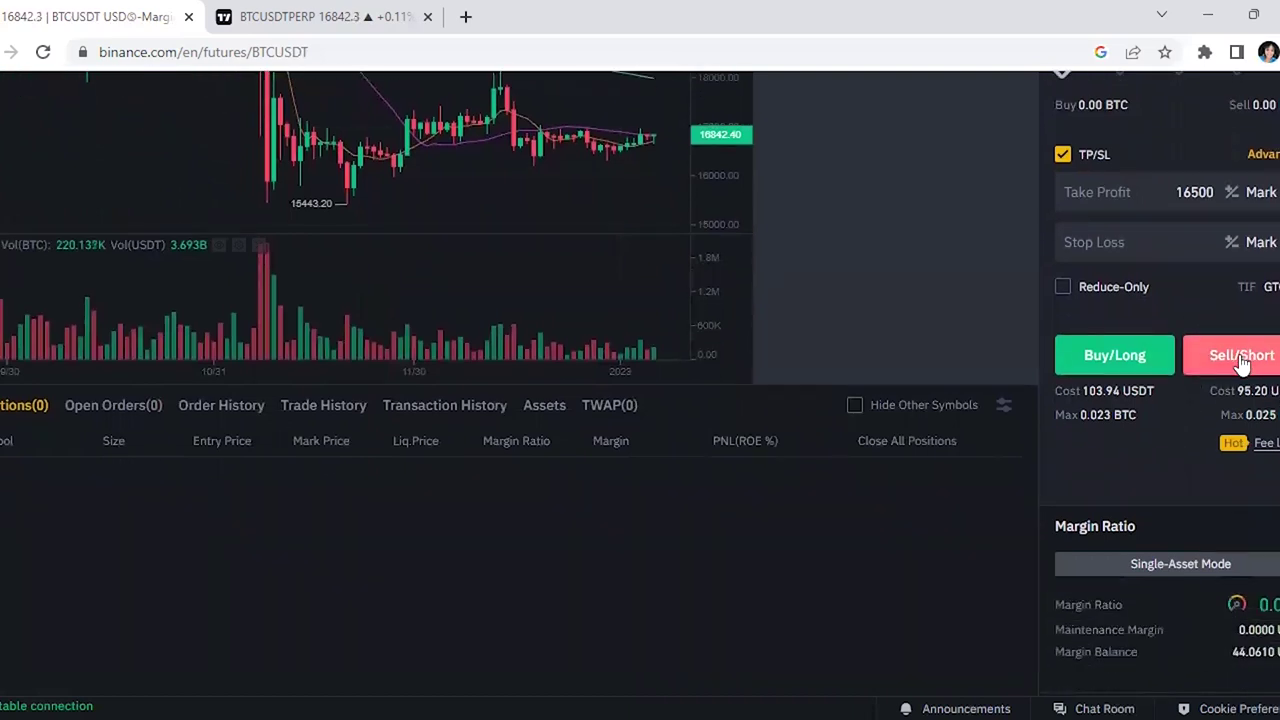
pyautogui.scroll(3, 1209, 475)
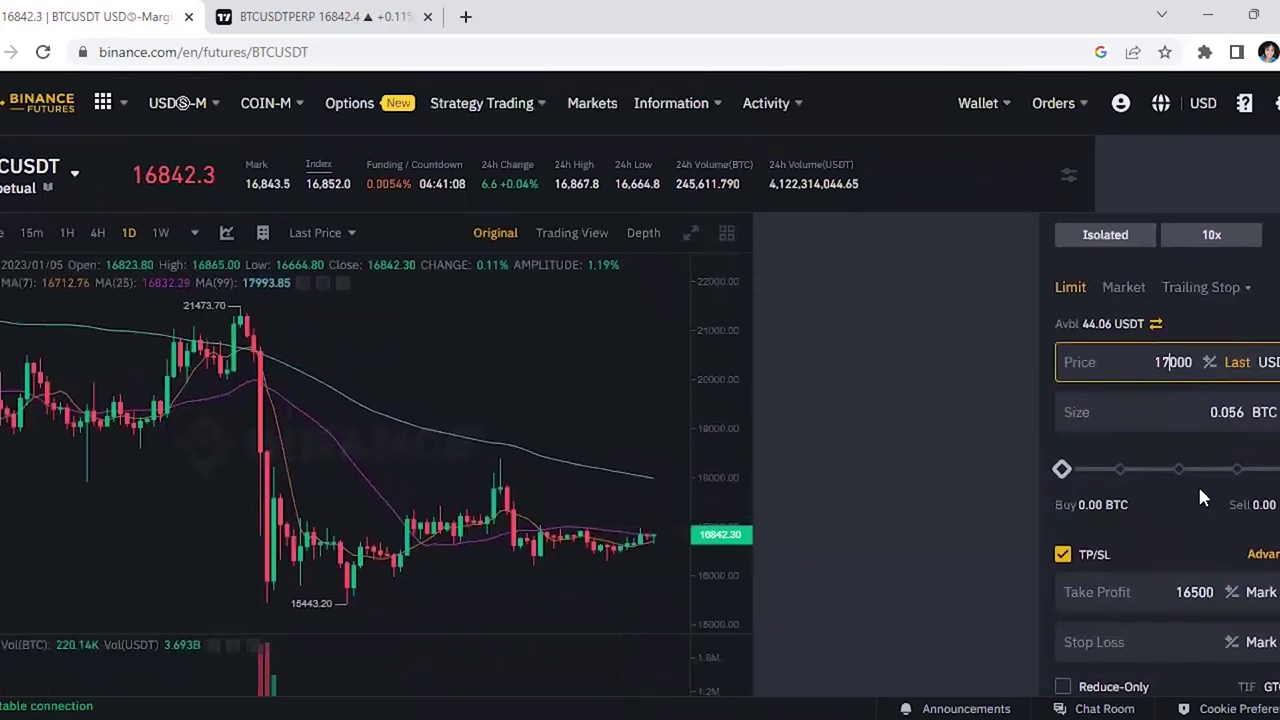
pyautogui.scroll(-2, 1189, 489)
pyautogui.scroll(-1, 1190, 460)
pyautogui.click(1186, 352)
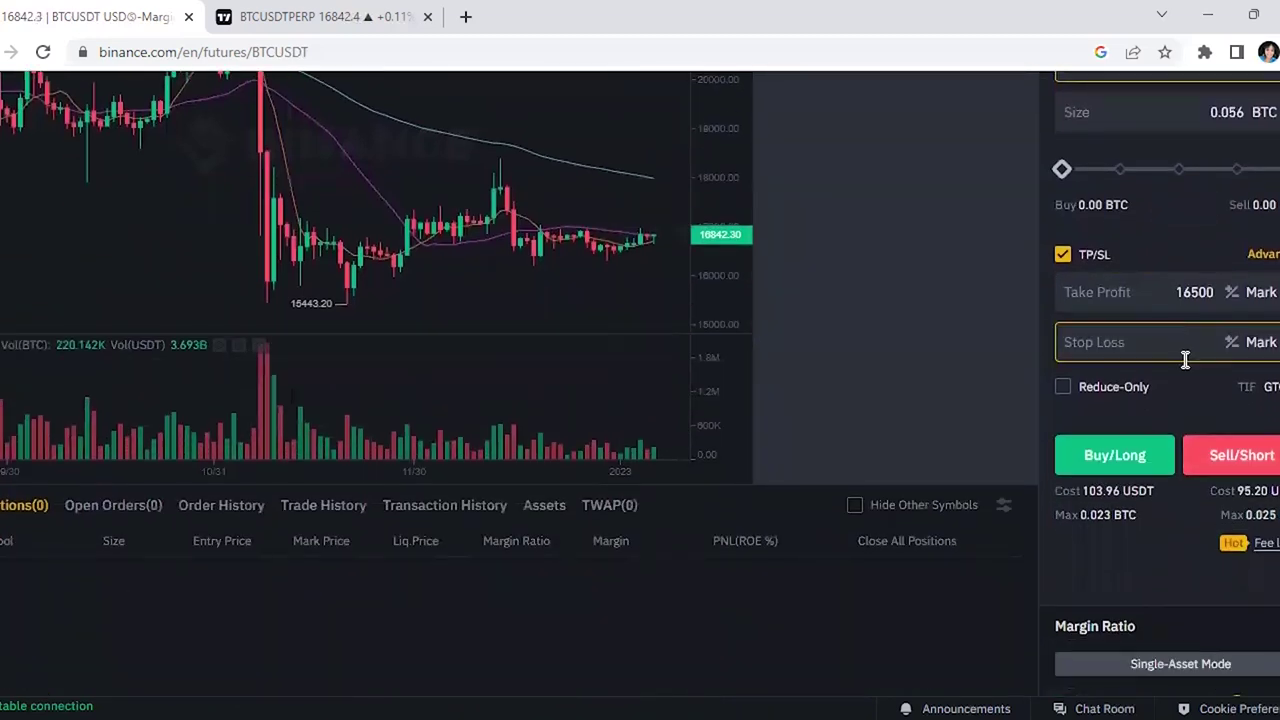
pyautogui.scroll(3, 1198, 410)
pyautogui.scroll(-2, 1200, 420)
pyautogui.scroll(1, 1200, 422)
pyautogui.click(1244, 210)
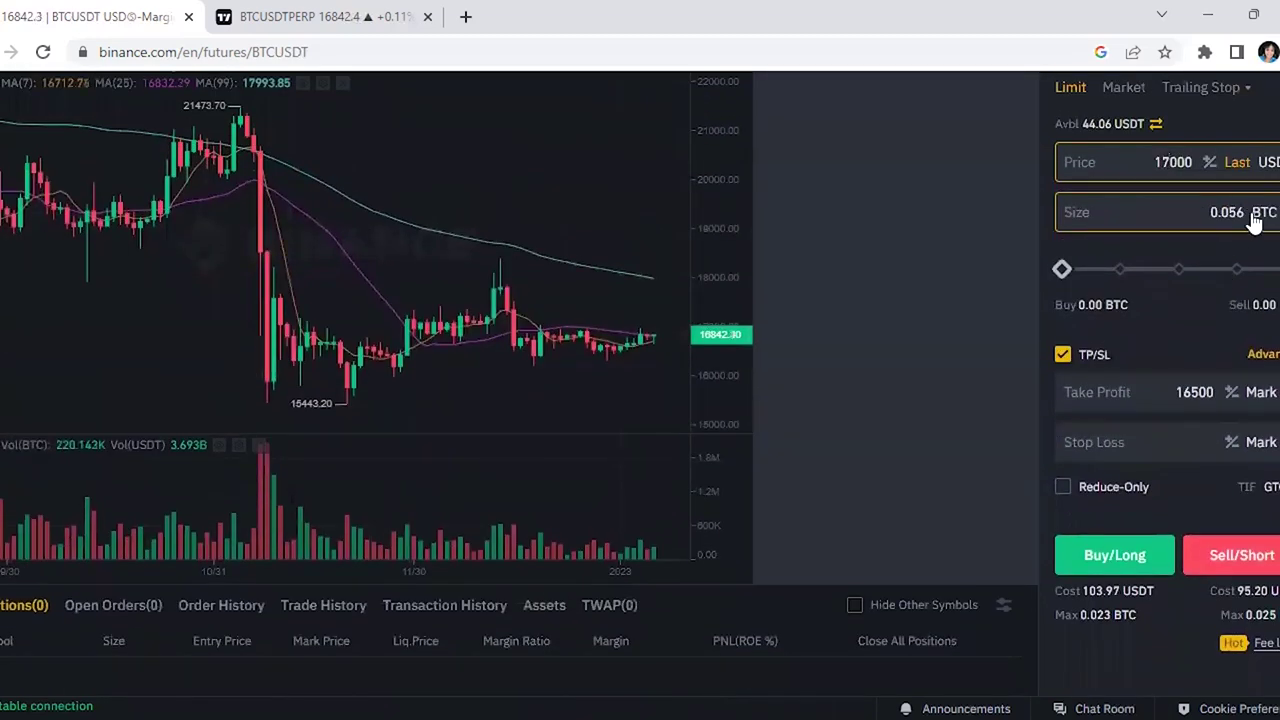
pyautogui.press('BackSpace')
pyautogui.press('BackSpace')
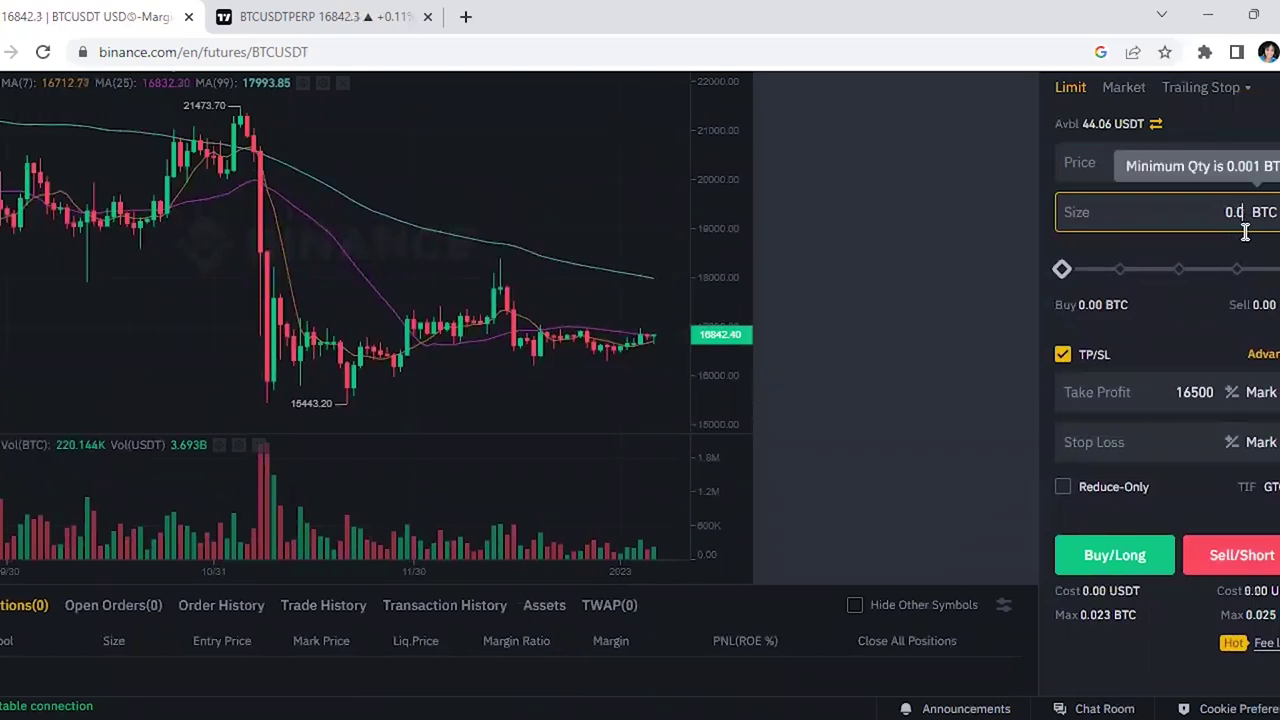
pyautogui.write('1')
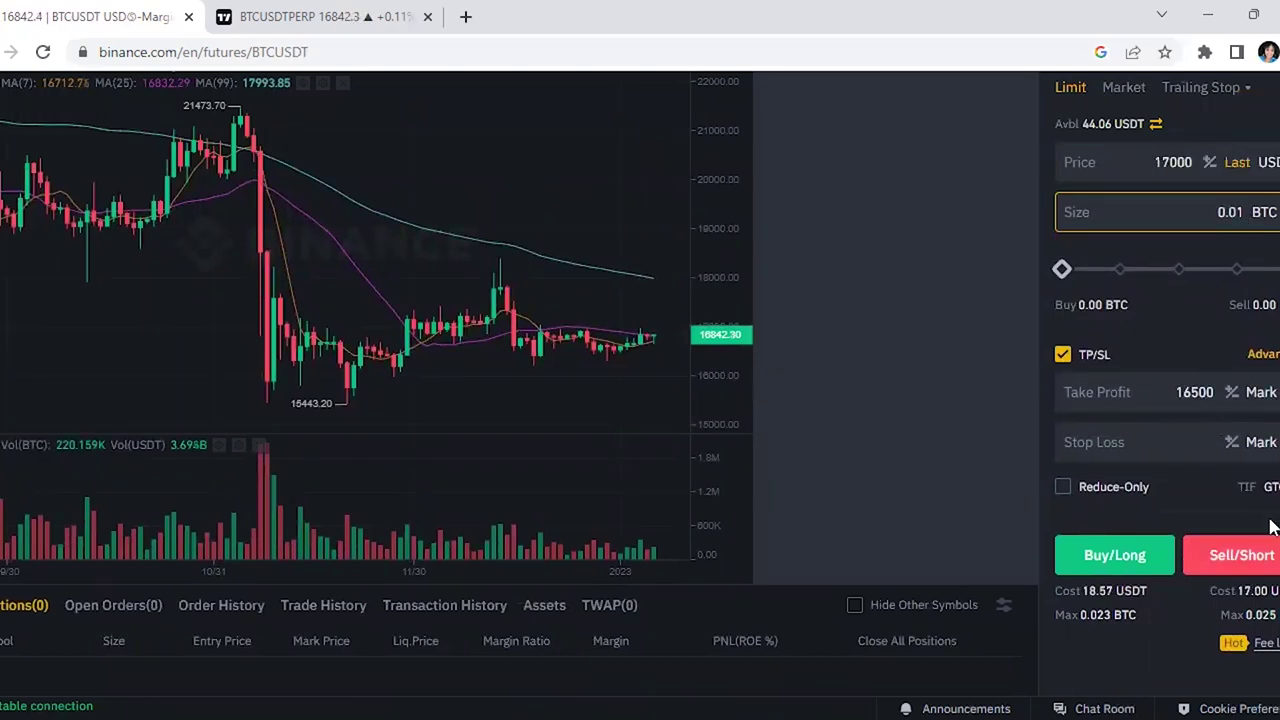
# Set the order's stop-loss price to 17300 USDT.
pyautogui.scroll(-1, 1270, 527)
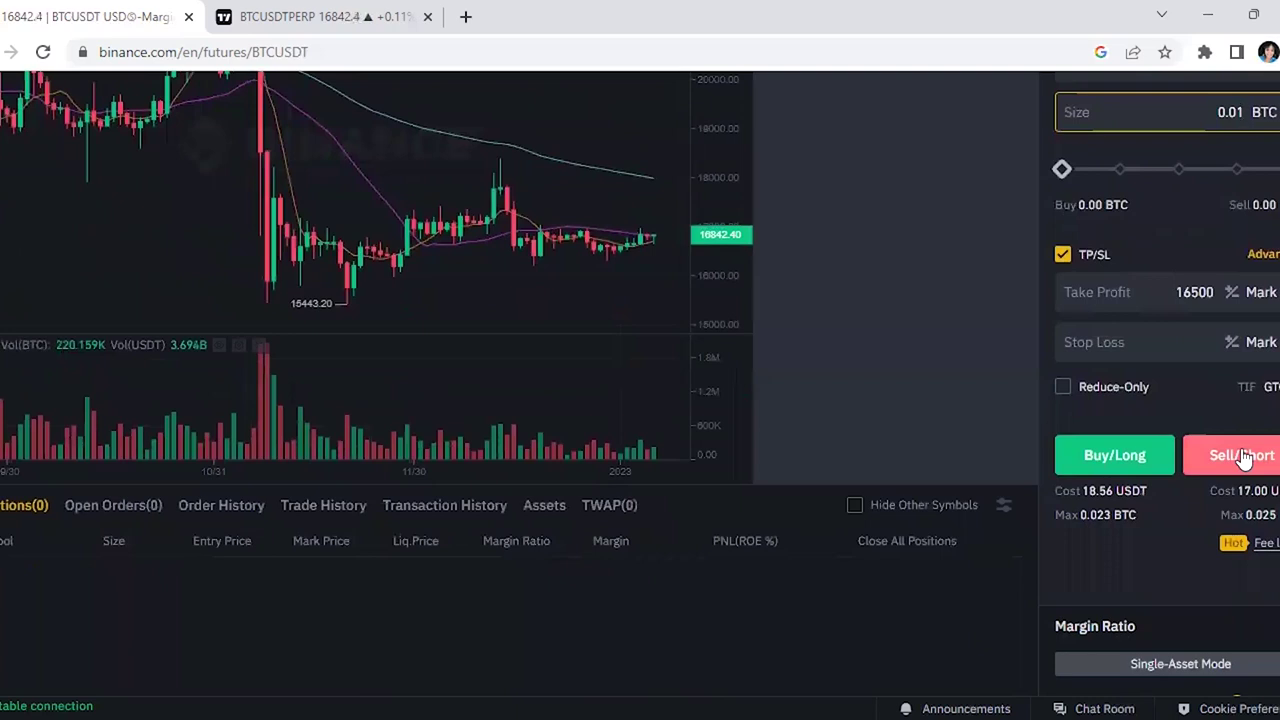
pyautogui.click(1195, 296)
pyautogui.click(1175, 337)
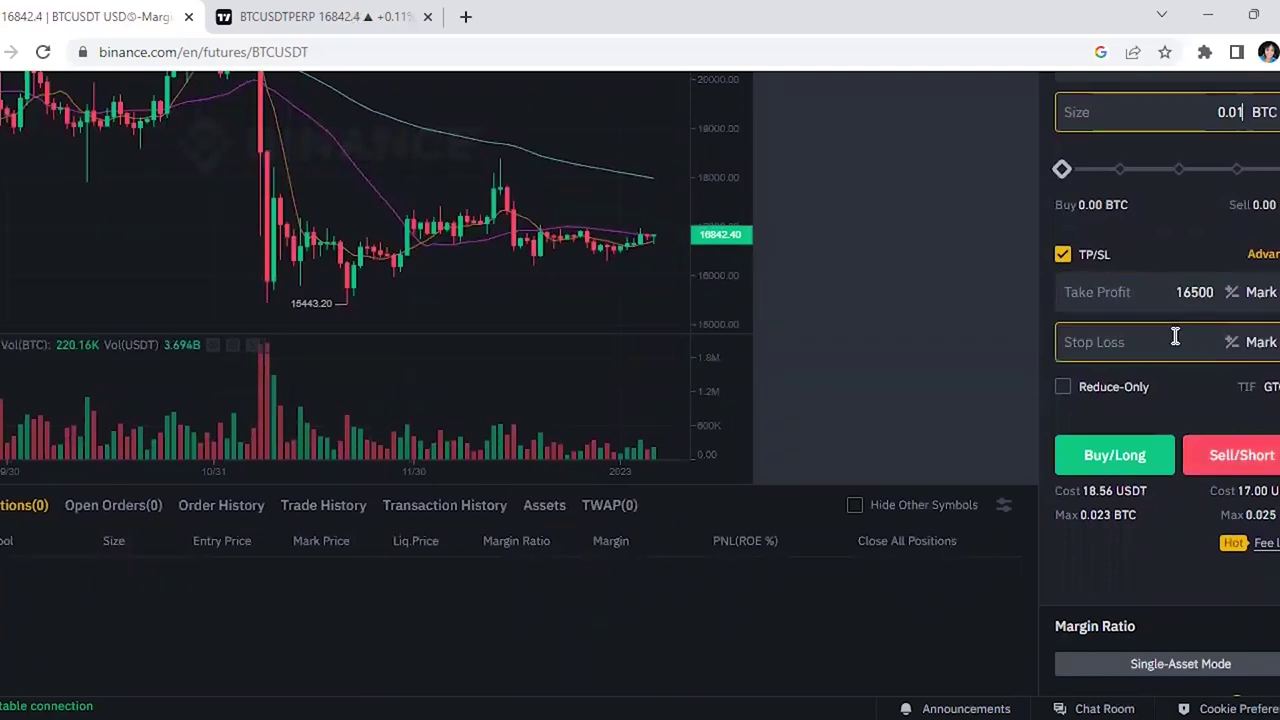
pyautogui.scroll(1, 1147, 448)
pyautogui.scroll(-1, 1183, 455)
pyautogui.scroll(1, 1180, 480)
pyautogui.write('17')
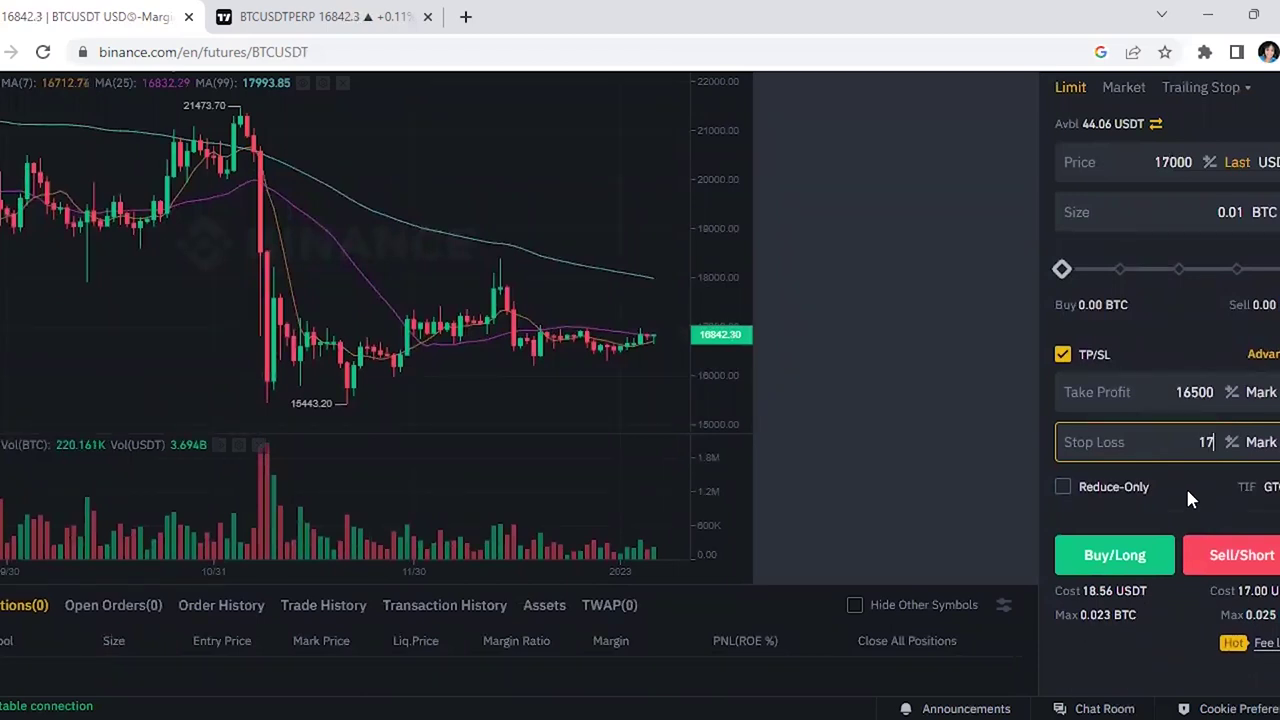
pyautogui.write('300')
# Submit the 0.01 BTC limit order as a short position.
pyautogui.scroll(-1, 1185, 490)
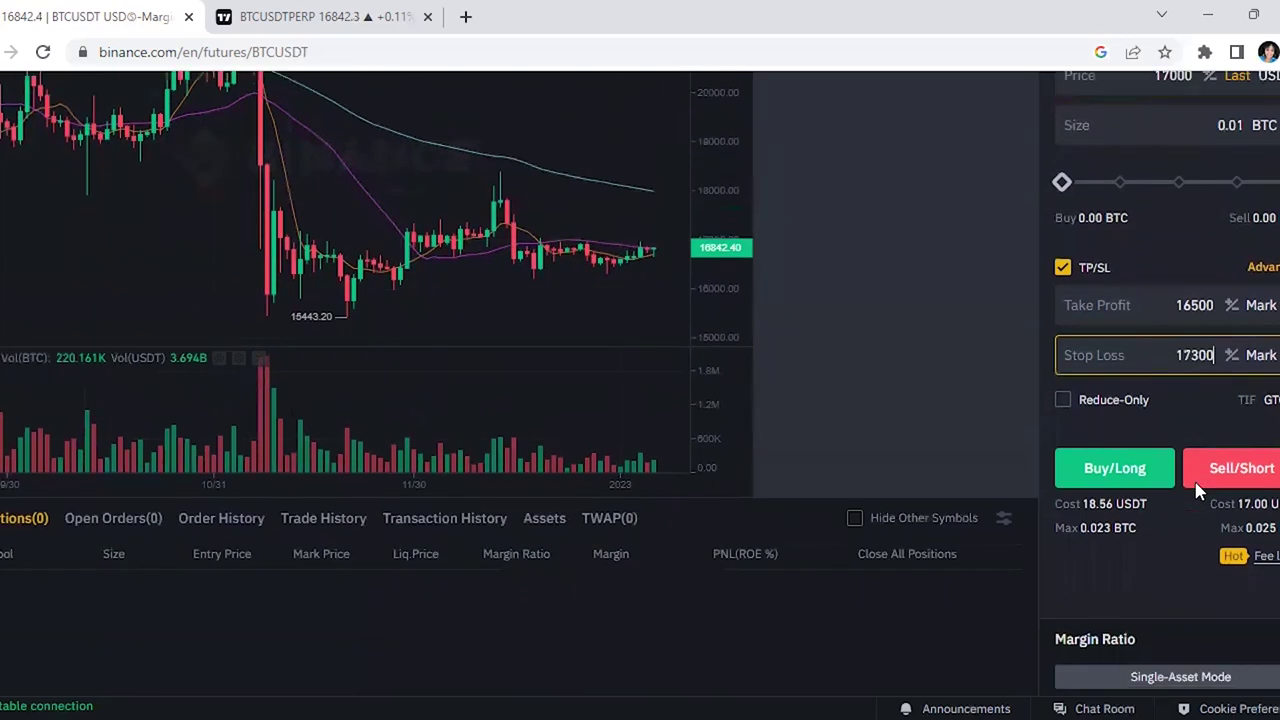
pyautogui.click(1230, 459)
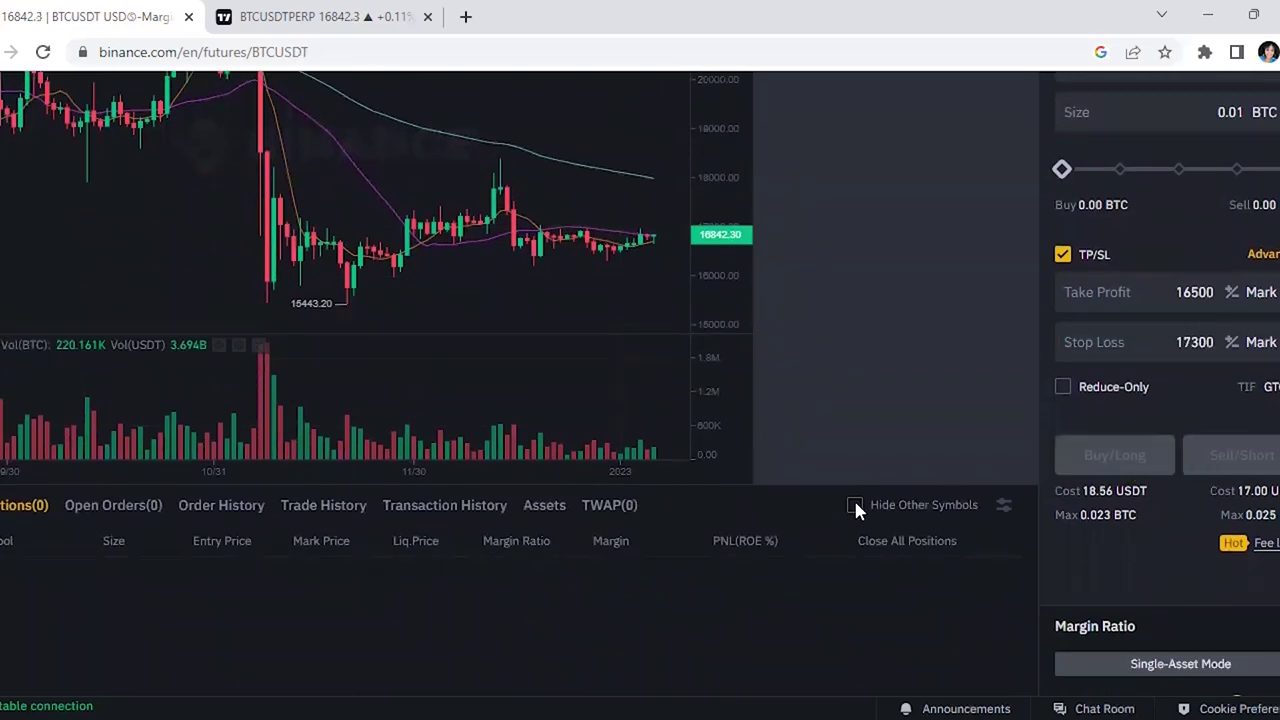
pyautogui.scroll(1, 671, 563)
pyautogui.scroll(-2, 677, 560)
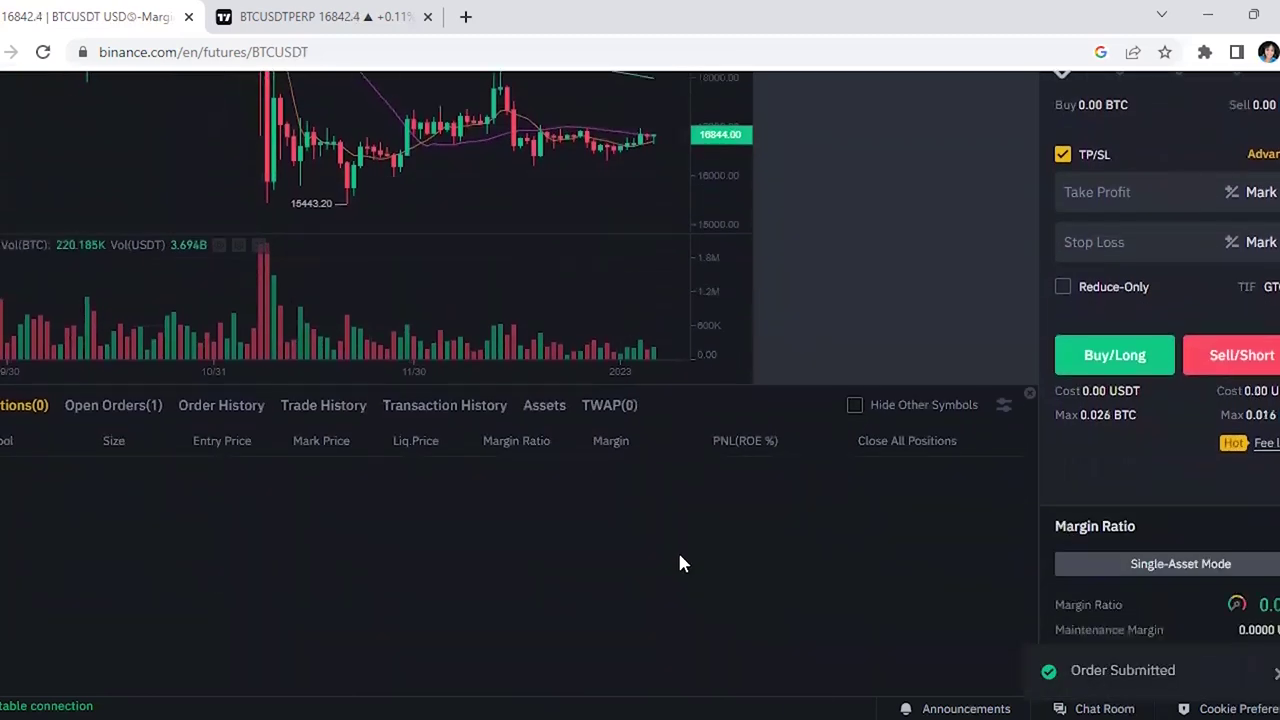
# Open the list of open orders and review the details of the submitted BTCUSDT sell order.
pyautogui.scroll(-2, 465, 450)
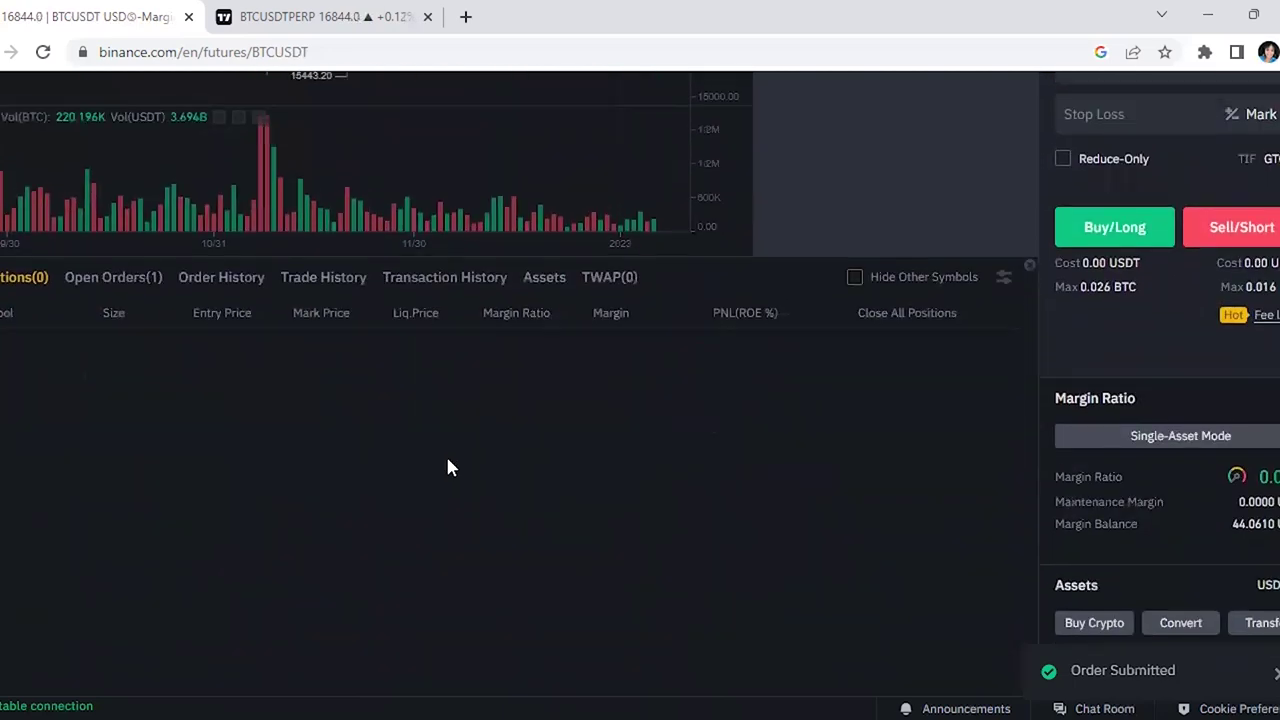
pyautogui.scroll(-2, 440, 458)
pyautogui.scroll(2, 430, 470)
pyautogui.scroll(1, 400, 465)
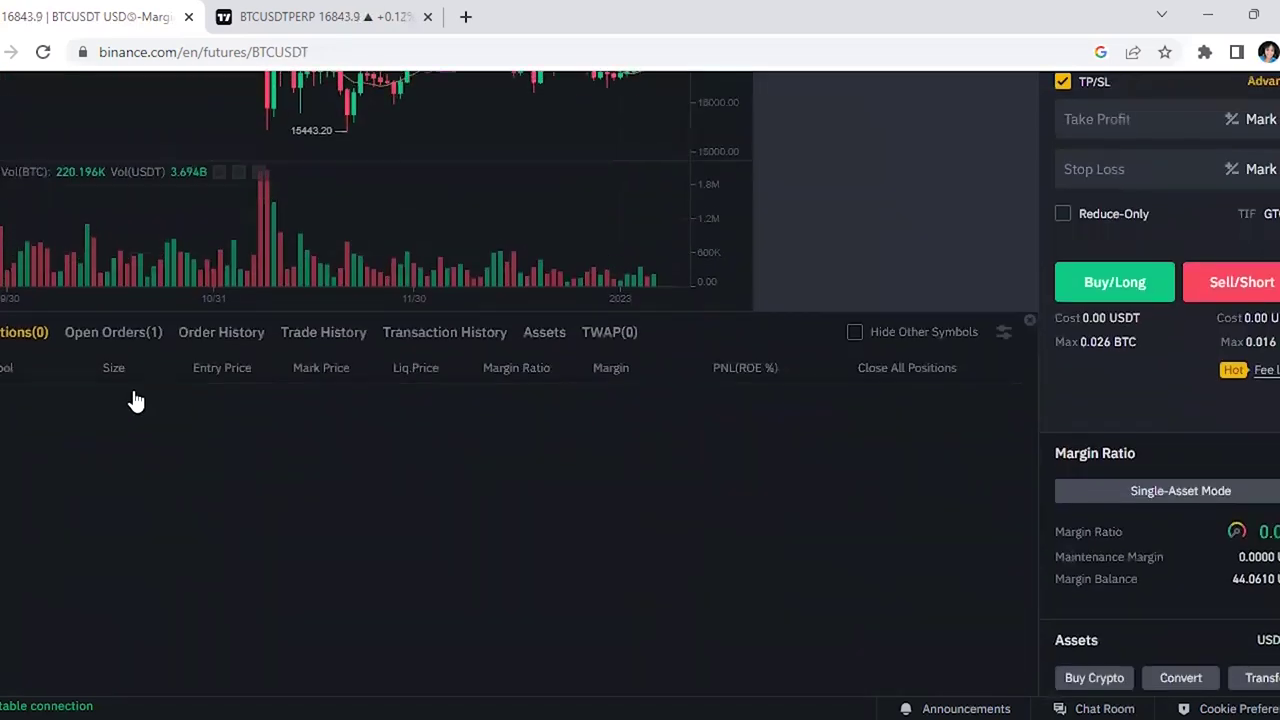
pyautogui.scroll(2, 130, 405)
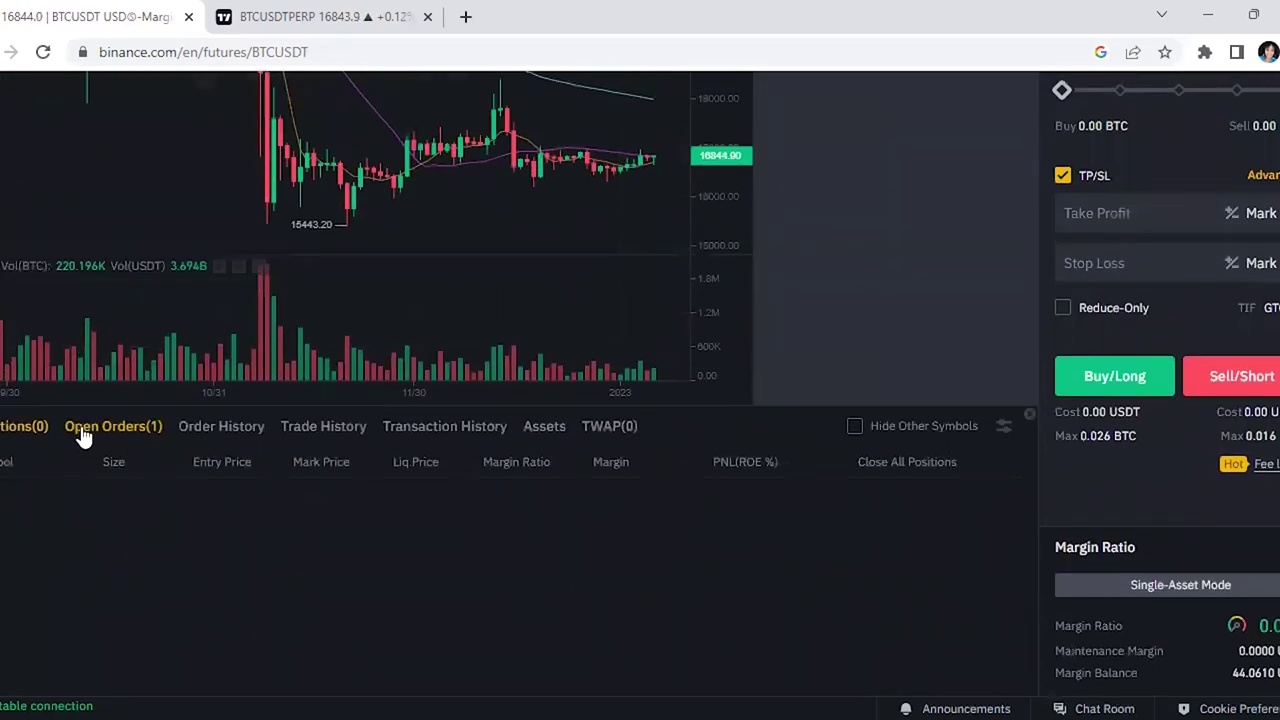
pyautogui.click(140, 442)
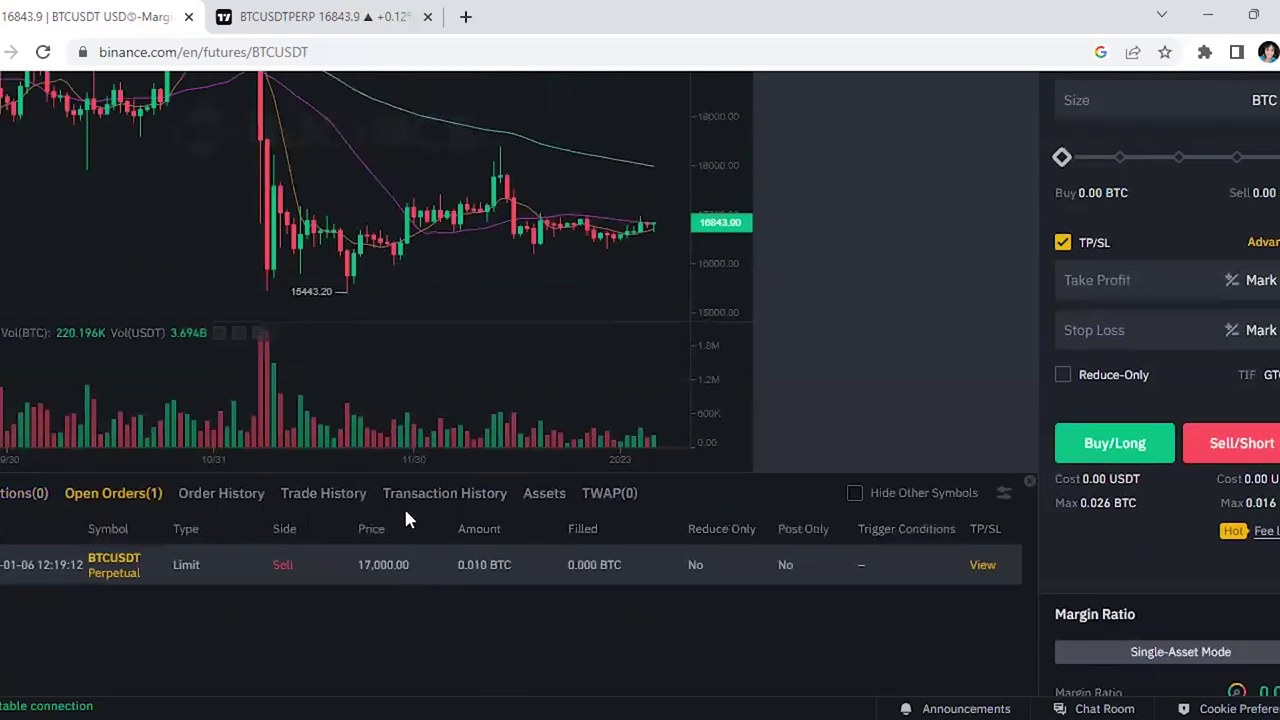
pyautogui.scroll(-2, 440, 510)
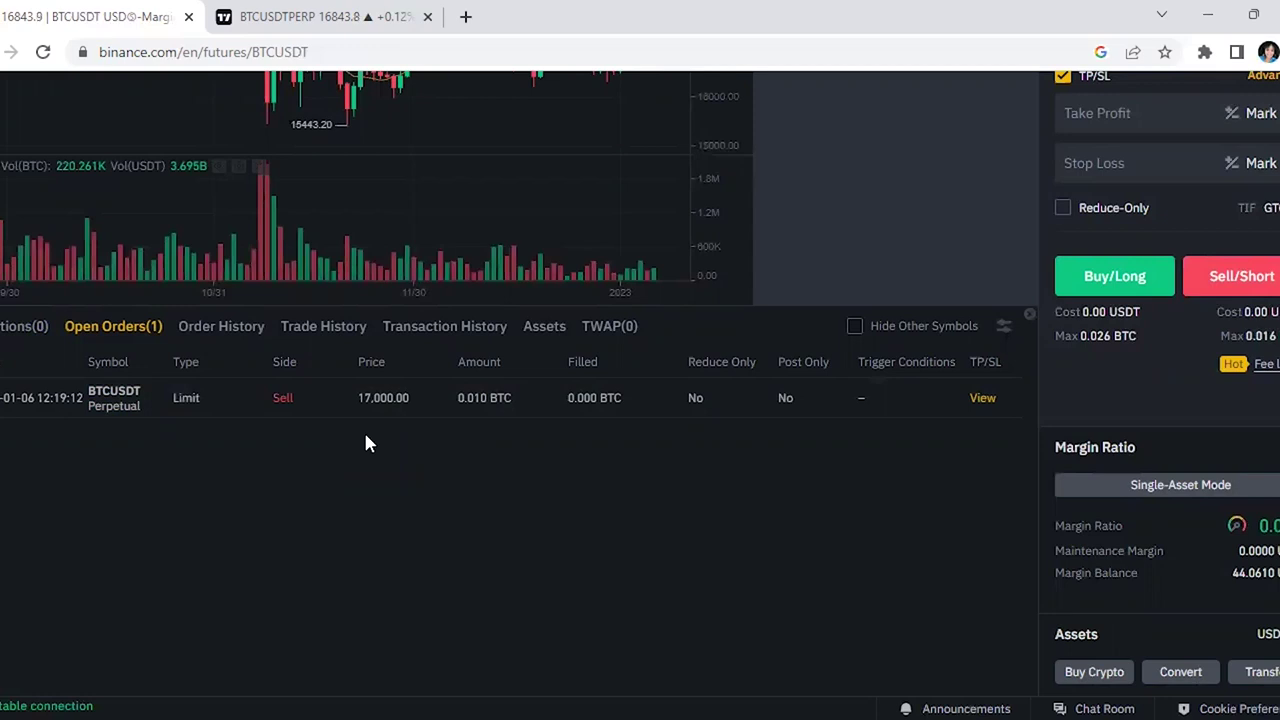
pyautogui.scroll(3, 463, 574)
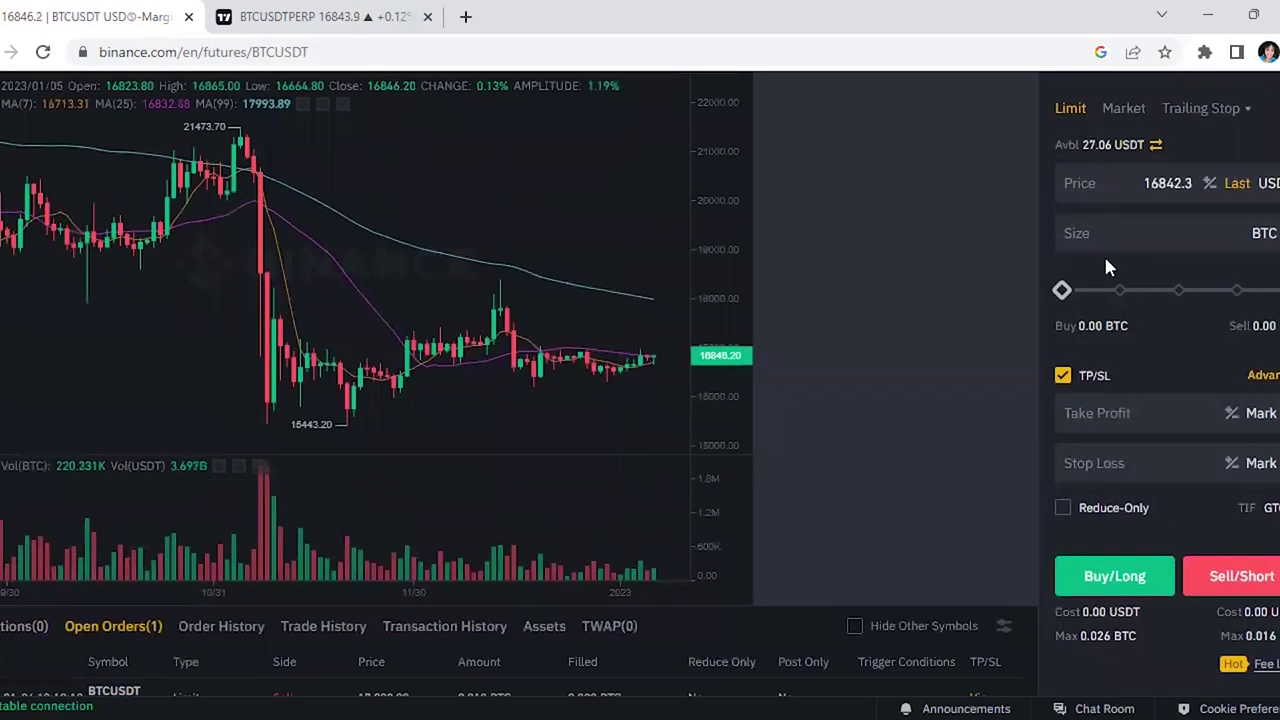
pyautogui.scroll(-2, 1105, 265)
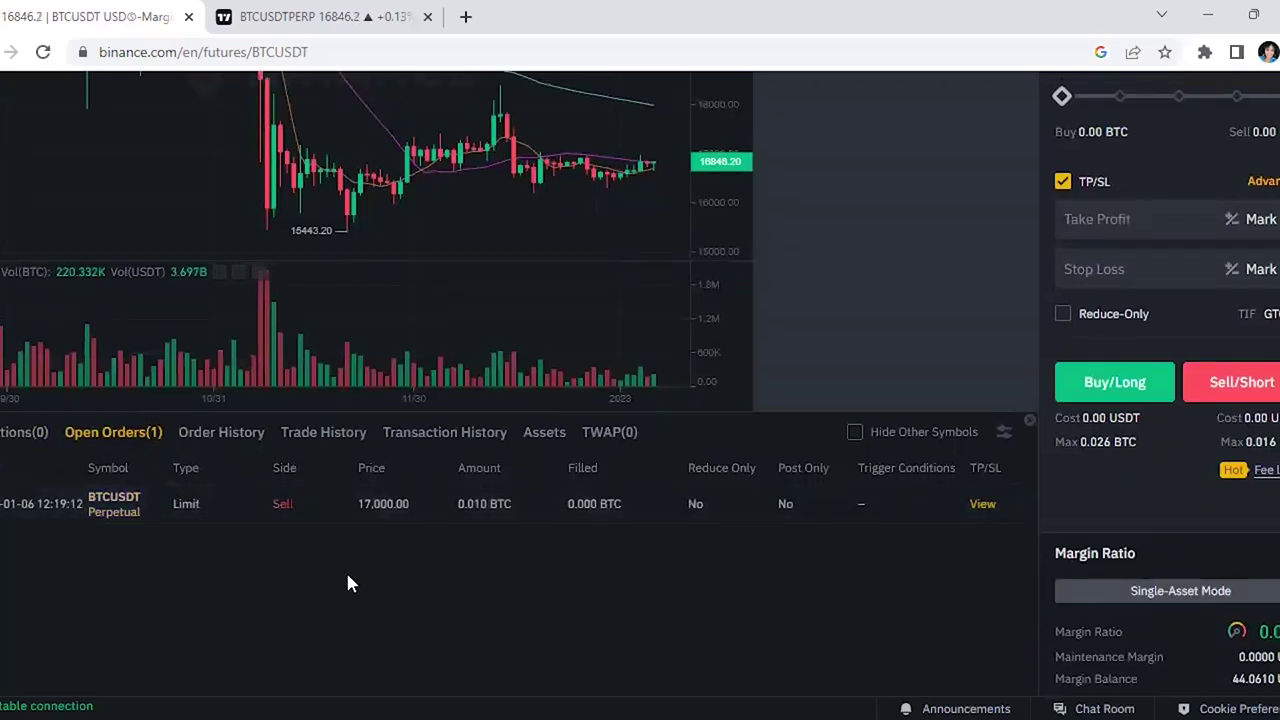
# Open the list of current positions to check whether the limit order has been filled.
pyautogui.scroll(1, 345, 585)
pyautogui.scroll(-2, 365, 600)
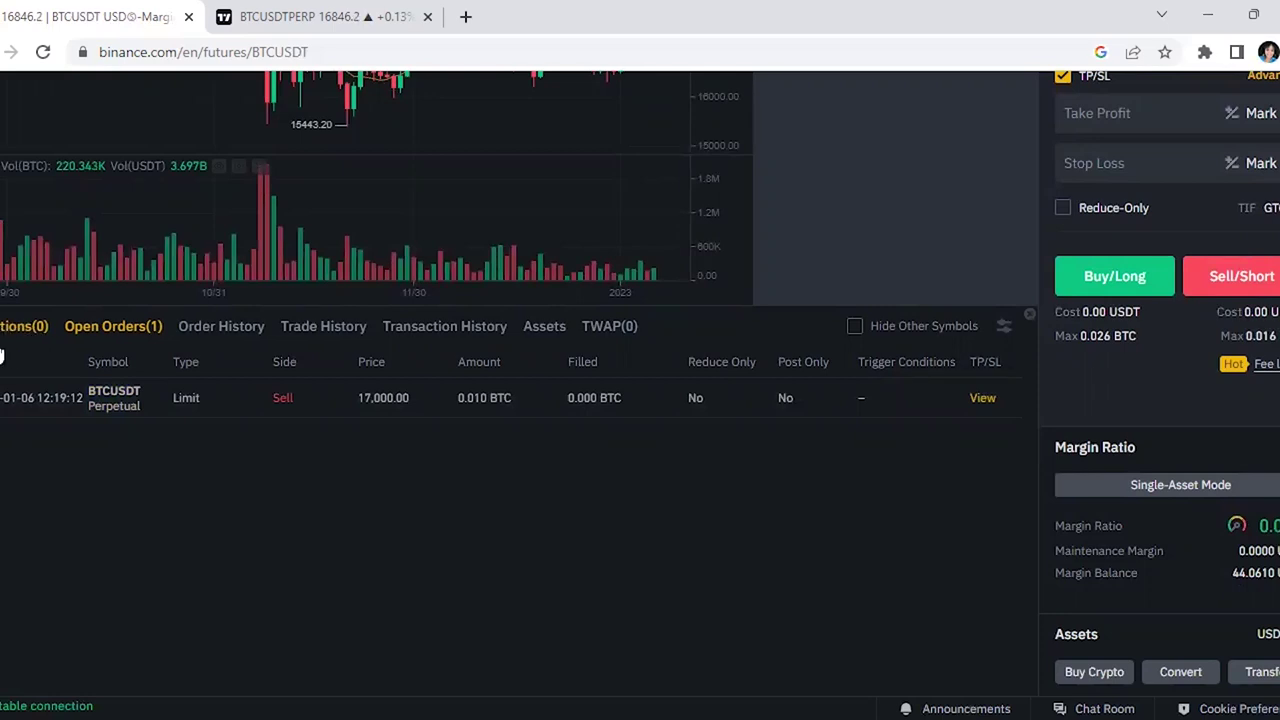
pyautogui.click(10, 330)
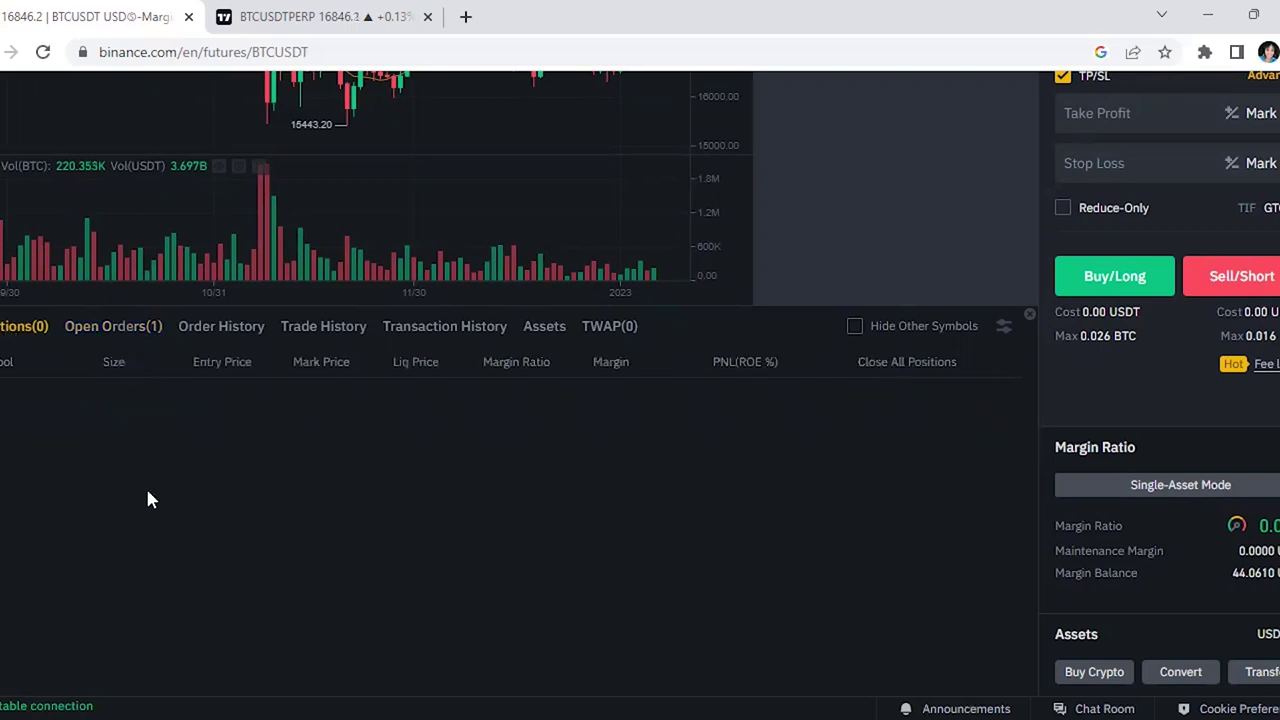
pyautogui.scroll(1, 335, 540)
pyautogui.scroll(-1, 349, 531)
# Switch the BTCUSDT order type from Limit to Market and activate the order size for entry.
pyautogui.scroll(4, 640, 540)
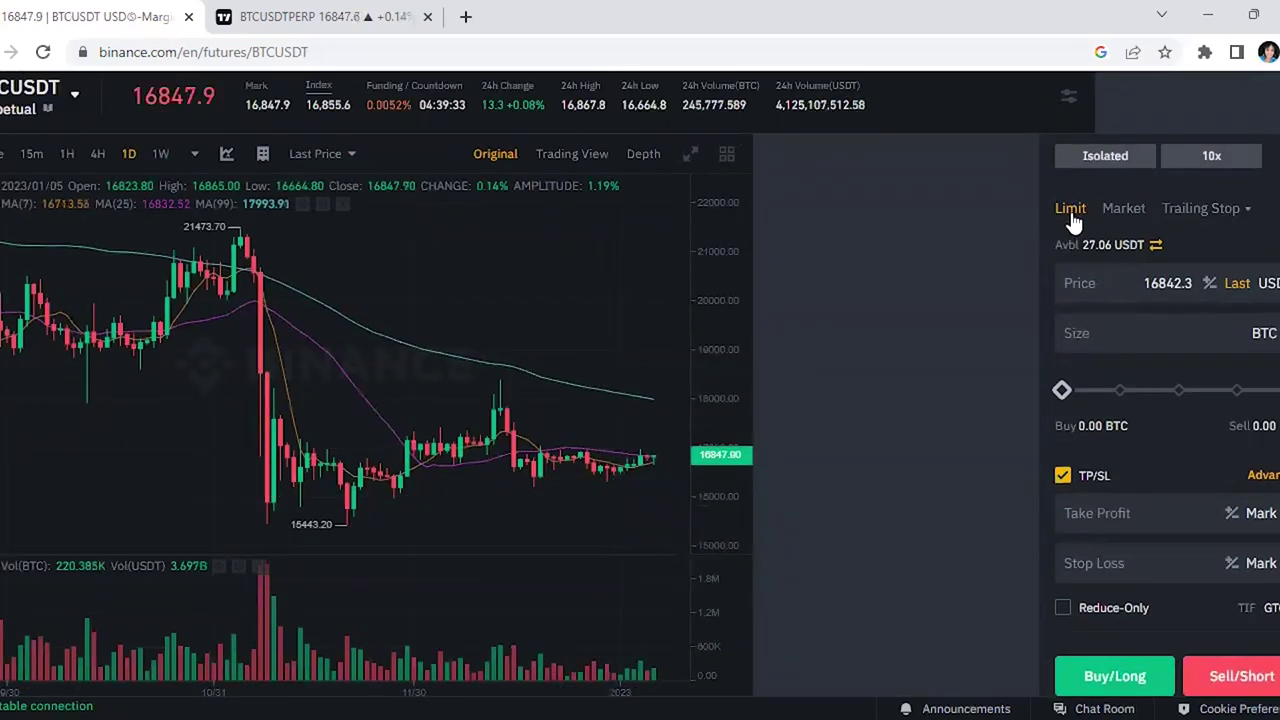
pyautogui.click(1124, 215)
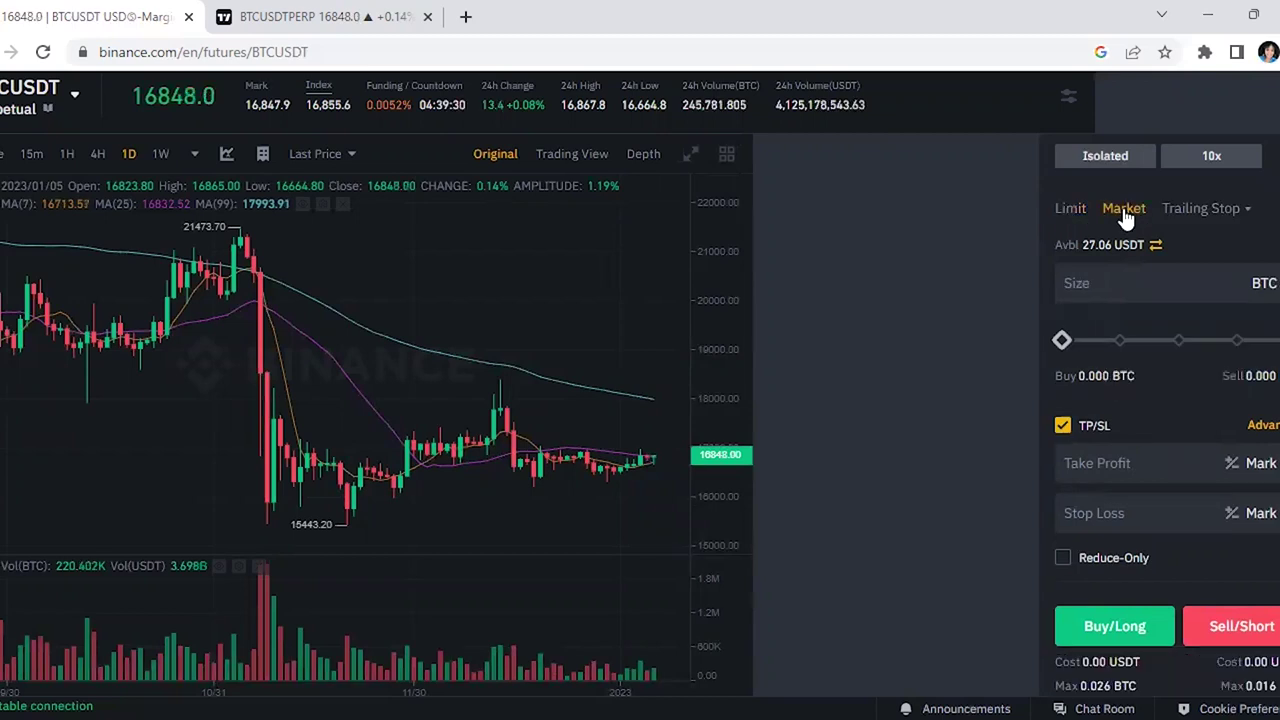
pyautogui.scroll(1, 1150, 318)
pyautogui.scroll(-1, 1151, 285)
pyautogui.click(1151, 273)
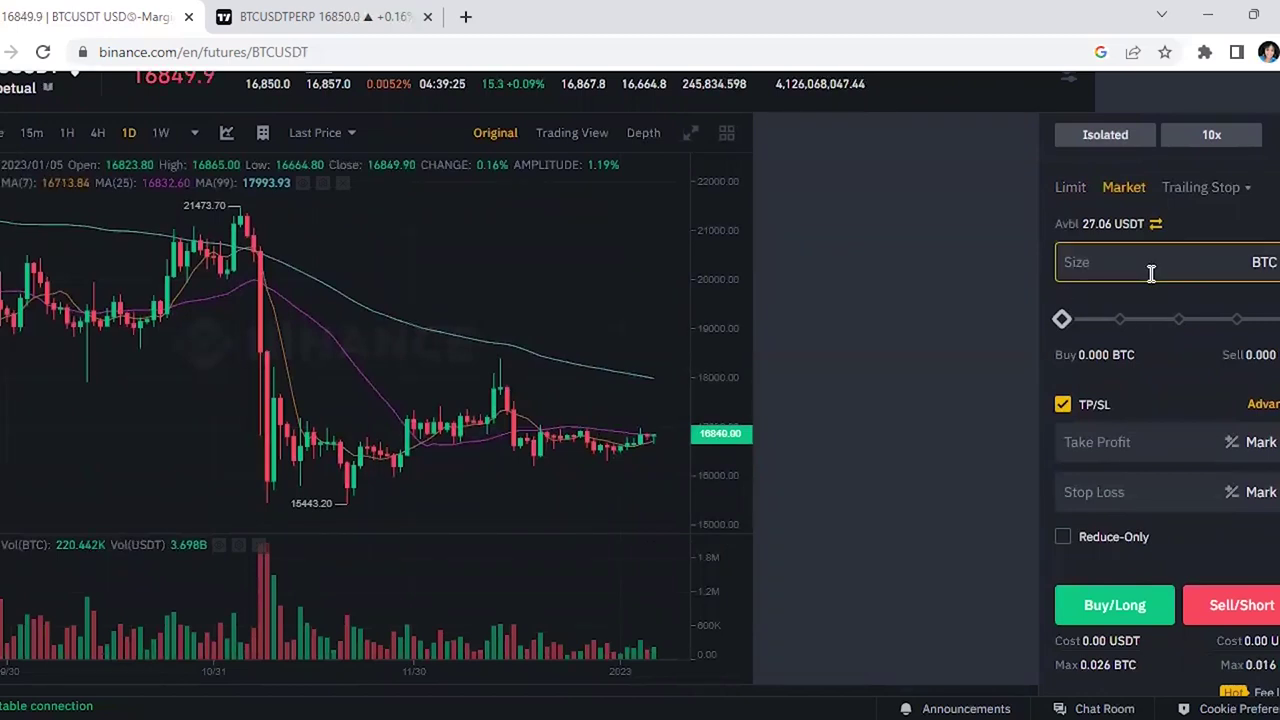
# Compare the pending BTCUSDT entry in the open orders with the list of current positions.
pyautogui.scroll(-3, 1136, 310)
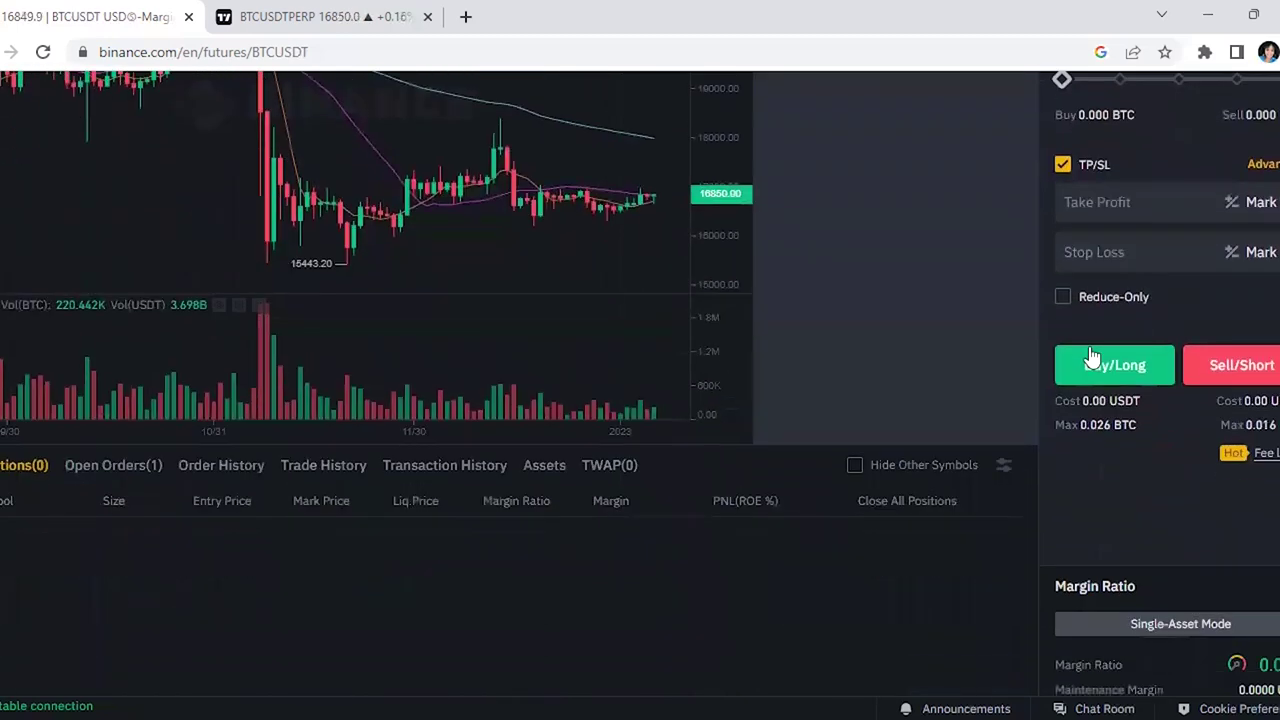
pyautogui.scroll(-1, 934, 500)
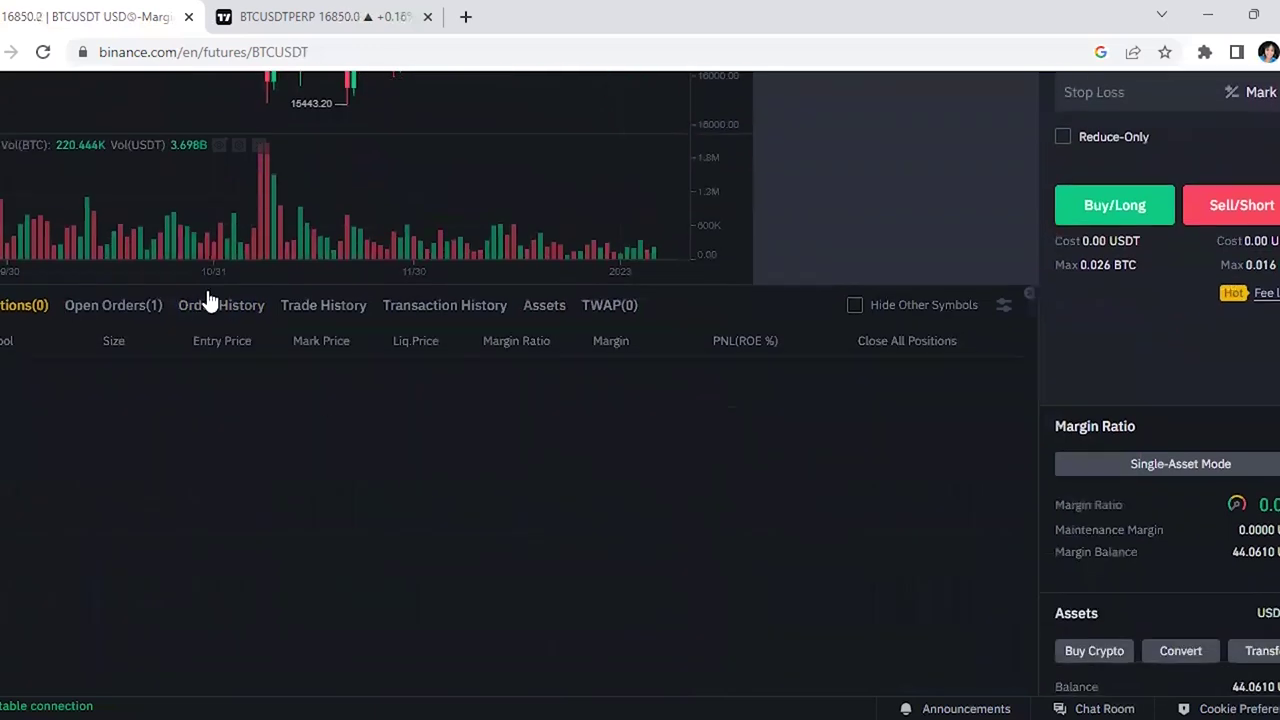
pyautogui.click(125, 328)
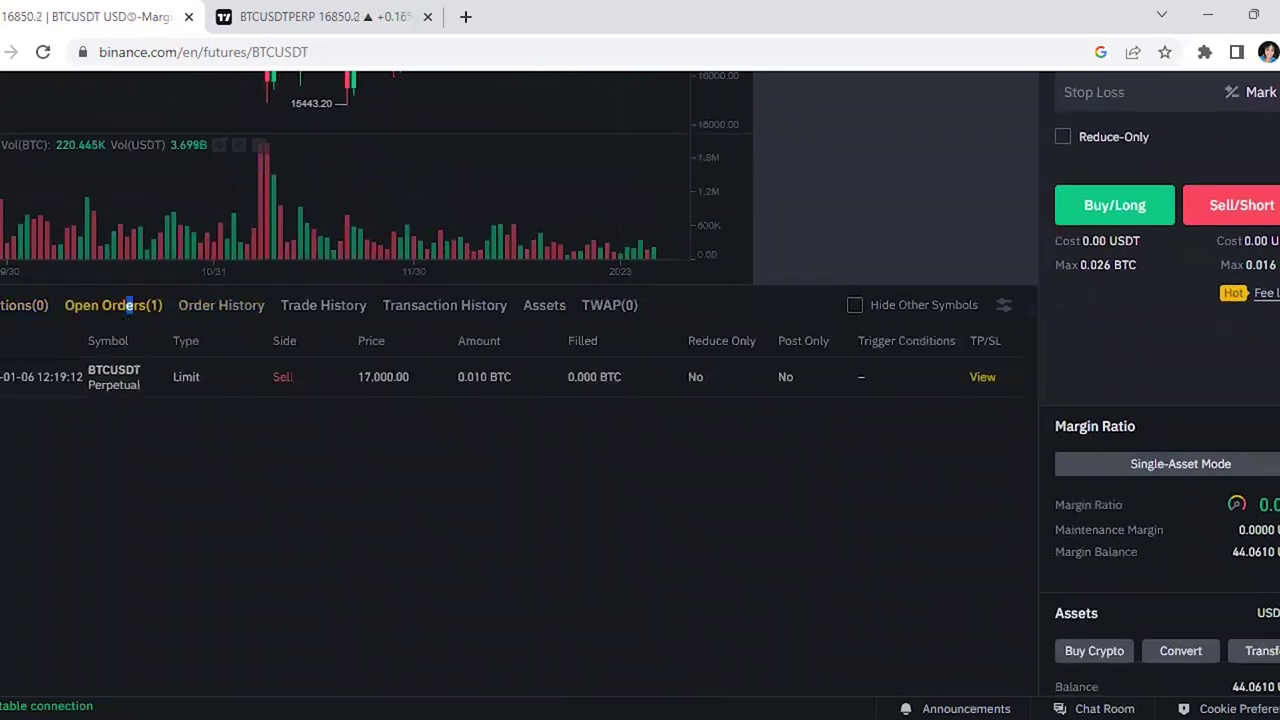
pyautogui.click(5, 308)
pyautogui.scroll(2, 577, 541)
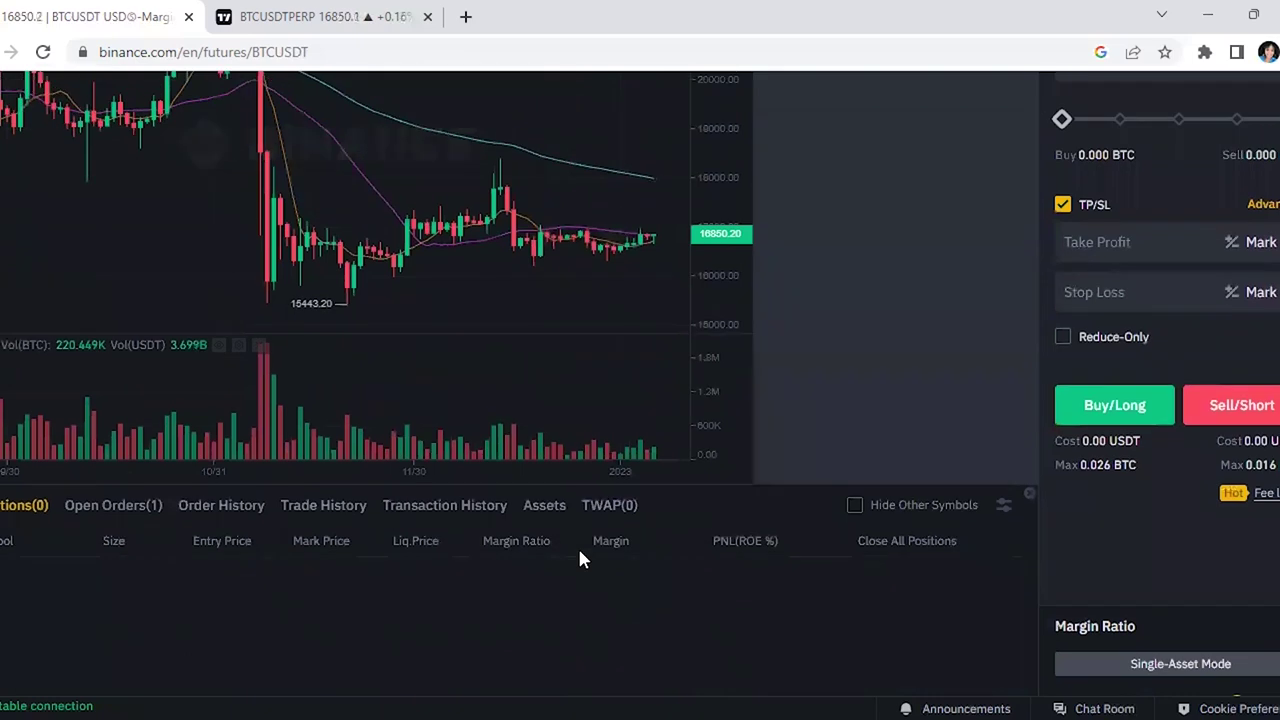
pyautogui.scroll(2, 1206, 376)
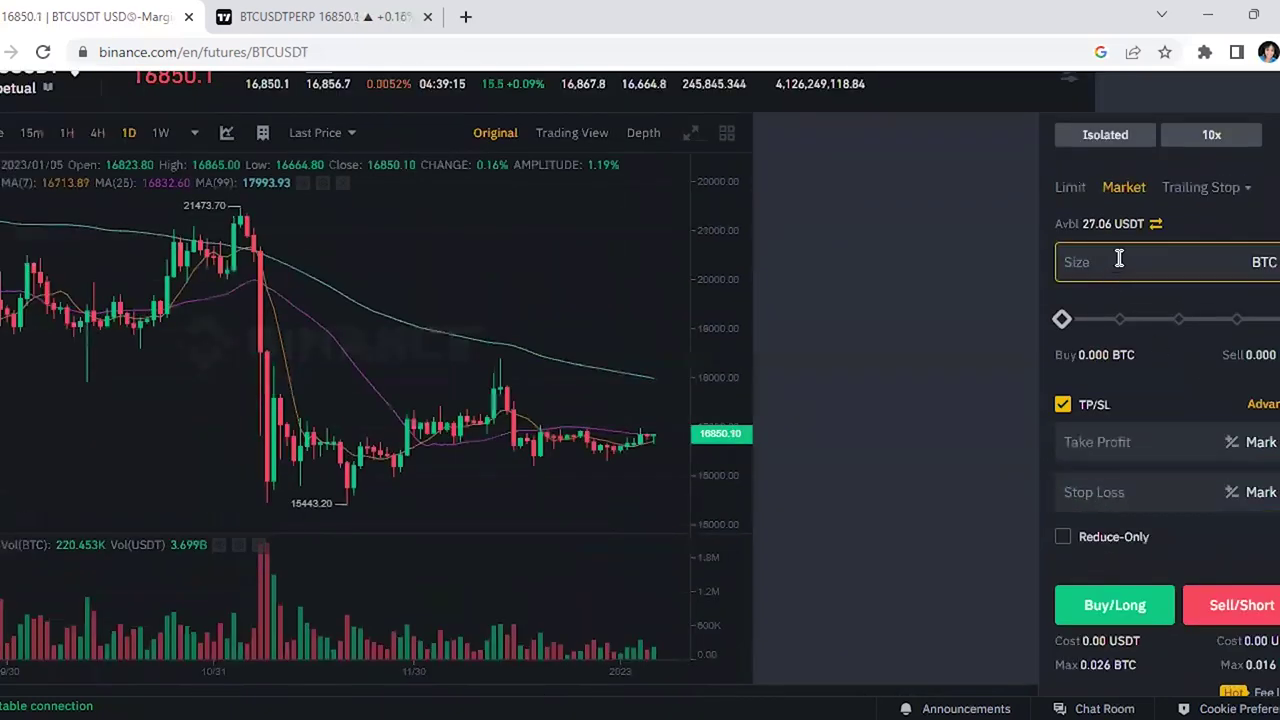
# Set the market order's size to 0.01 BTC.
pyautogui.click(1182, 272)
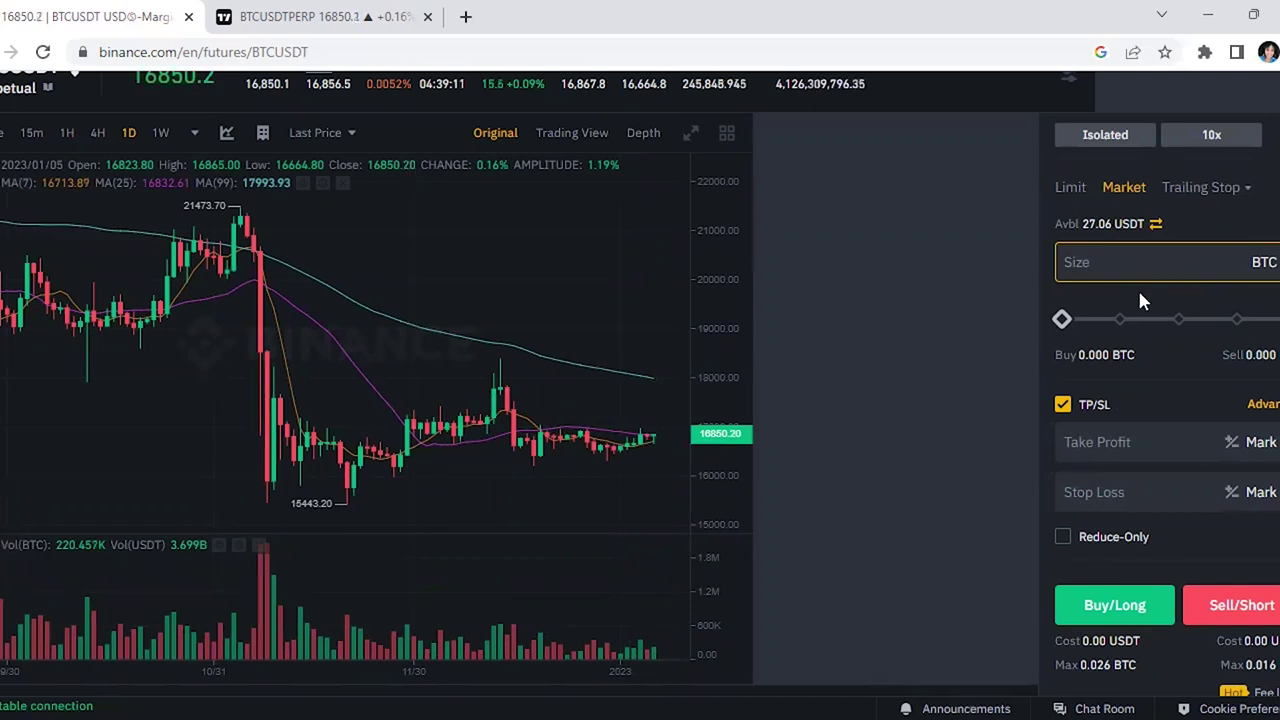
pyautogui.write('0.01')
pyautogui.scroll(-2, 1160, 425)
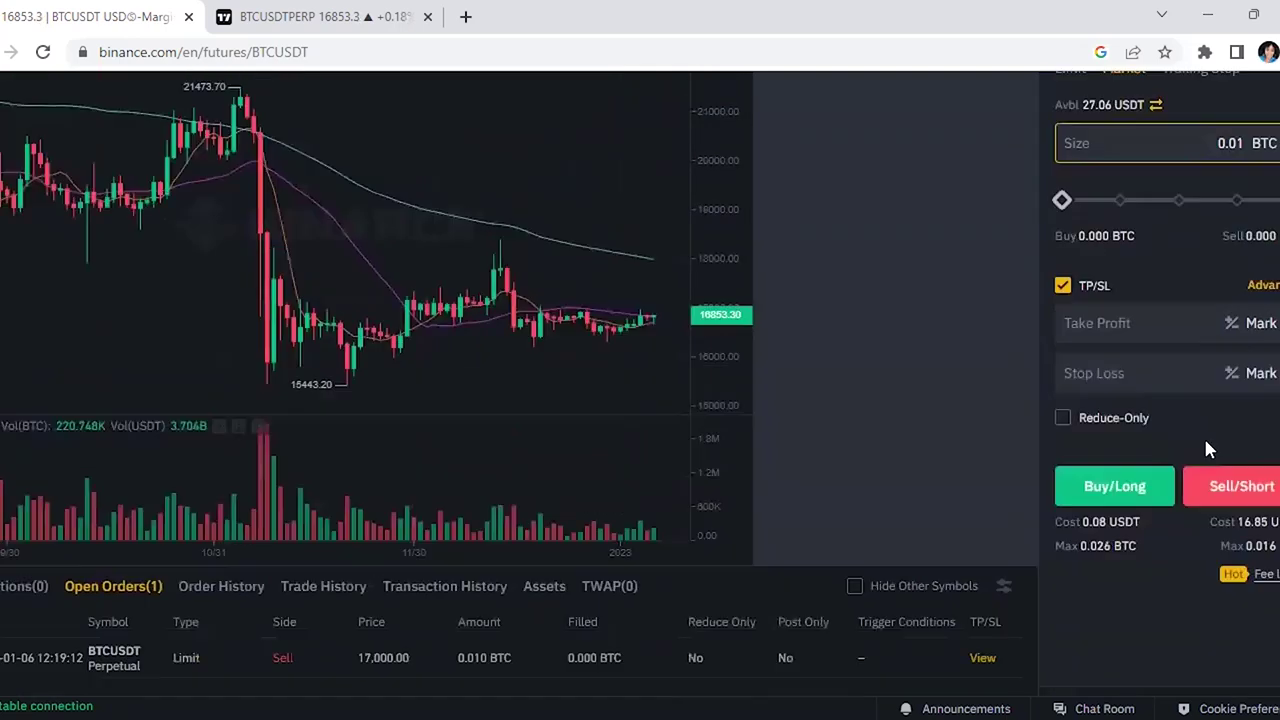
# Set the market order's take-profit price to 16500 USDT and its stop-loss price to 17300 USDT.
pyautogui.scroll(-1, 1203, 435)
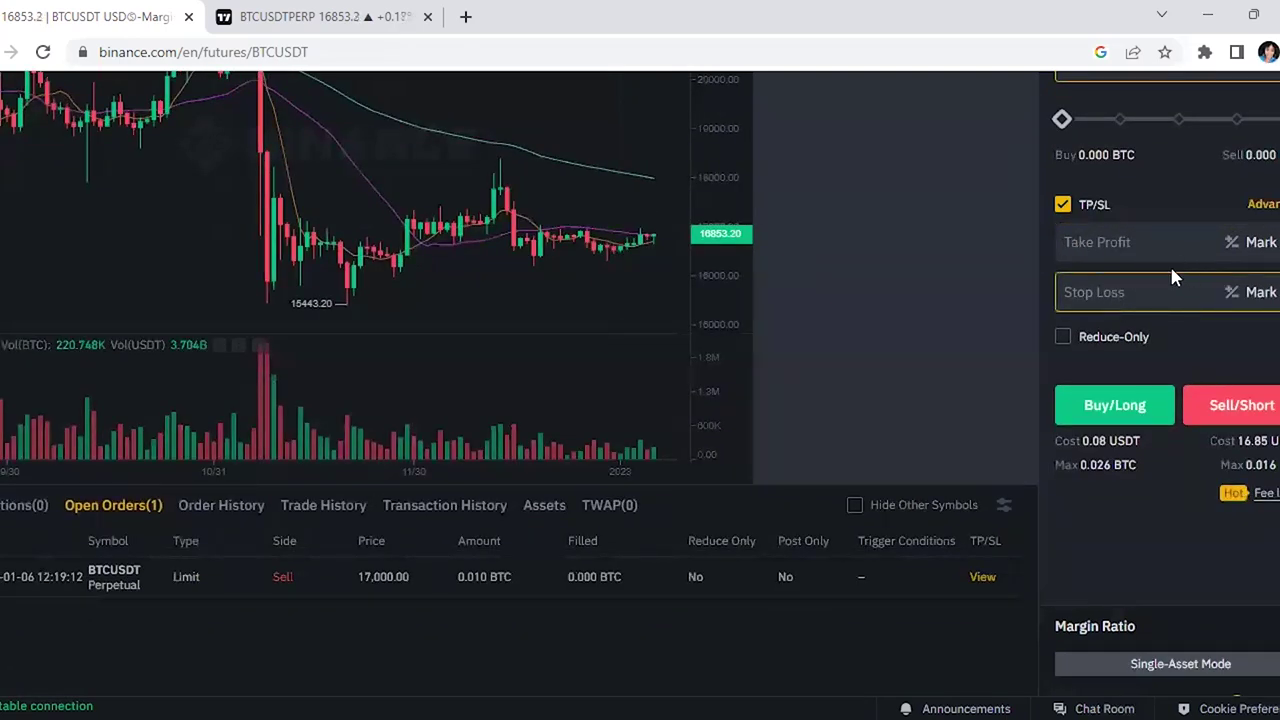
pyautogui.click(1149, 258)
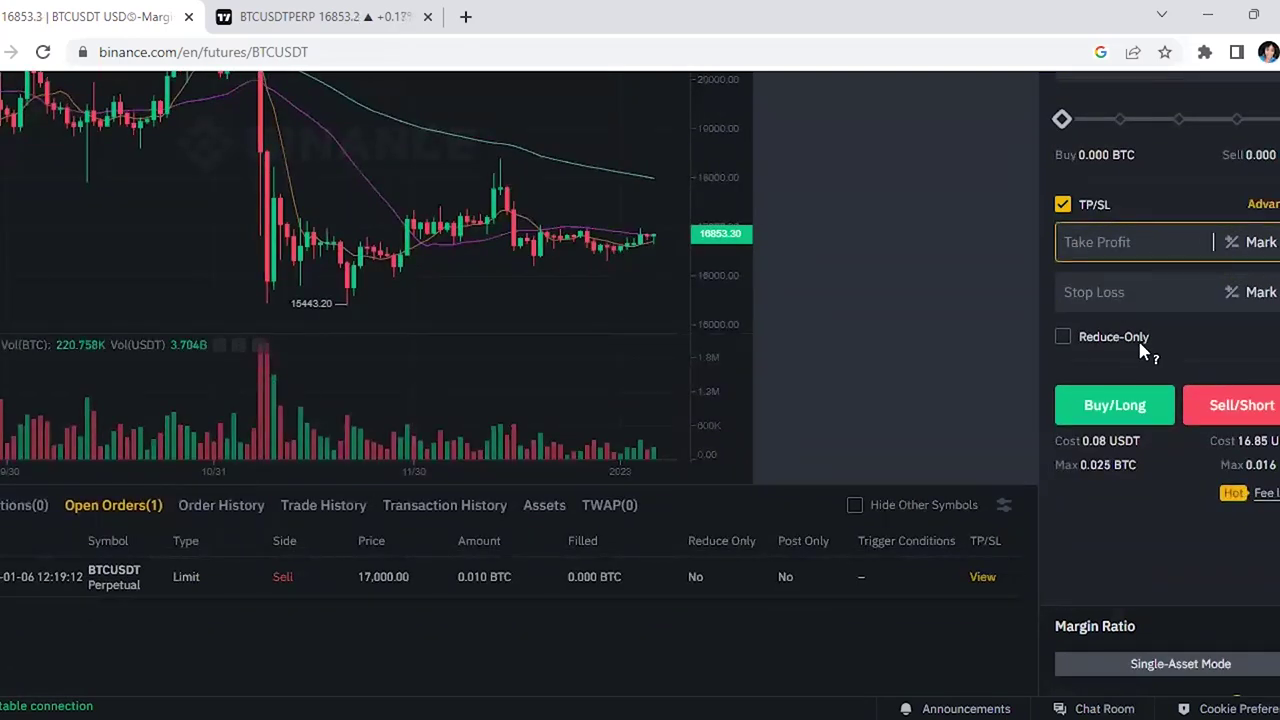
pyautogui.write('16500')
pyautogui.click(1177, 293)
pyautogui.write('172')
pyautogui.press('BackSpace')
pyautogui.write('300')
# Submit the 0.01 BTC market order as a short and open the list of current positions.
pyautogui.click(1252, 406)
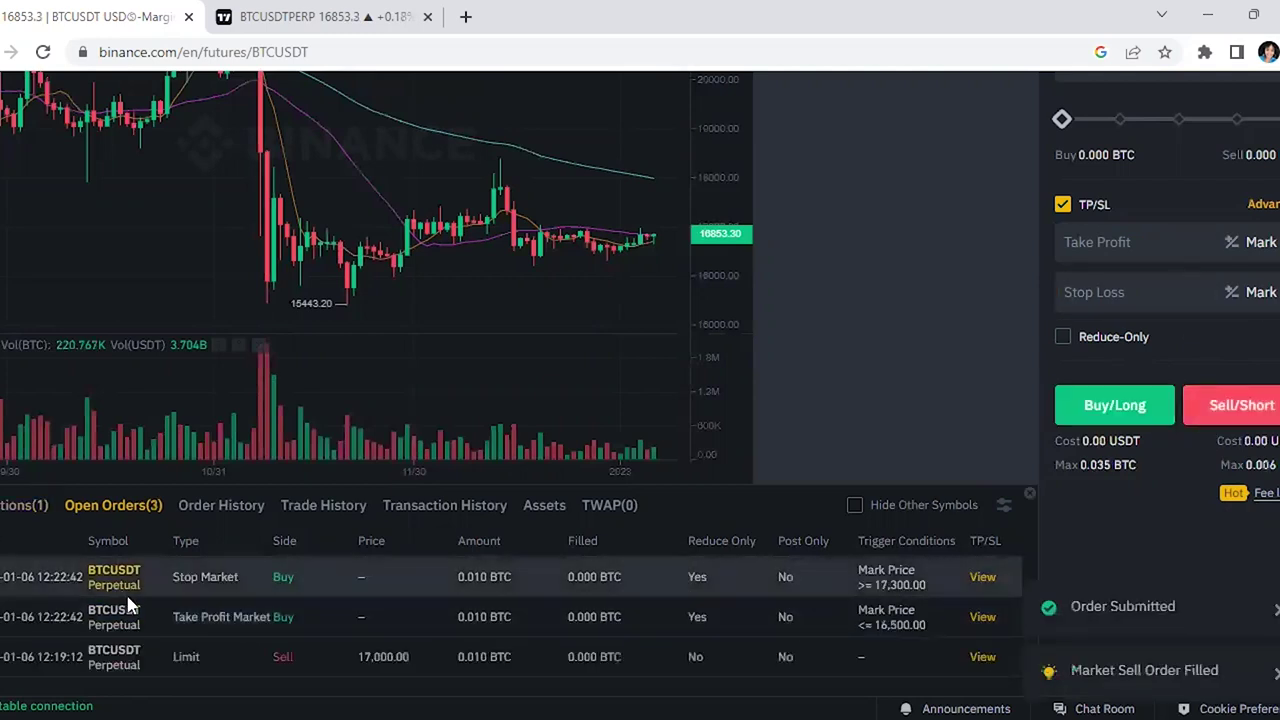
pyautogui.scroll(-2, 127, 597)
pyautogui.scroll(1, 30, 430)
pyautogui.click(4, 411)
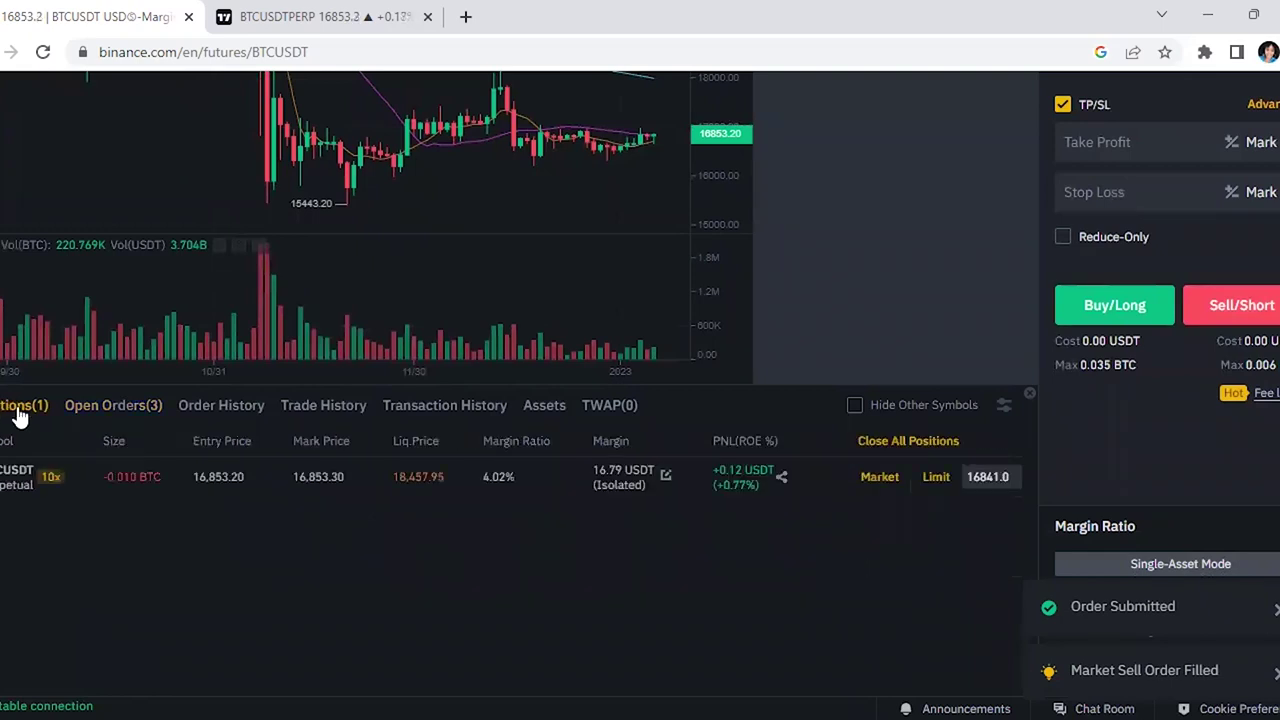
# Examine the short BTCUSDT position's size, entry price, mark price, liquidation price, margin, PNL and closing options.
pyautogui.scroll(1, 753, 611)
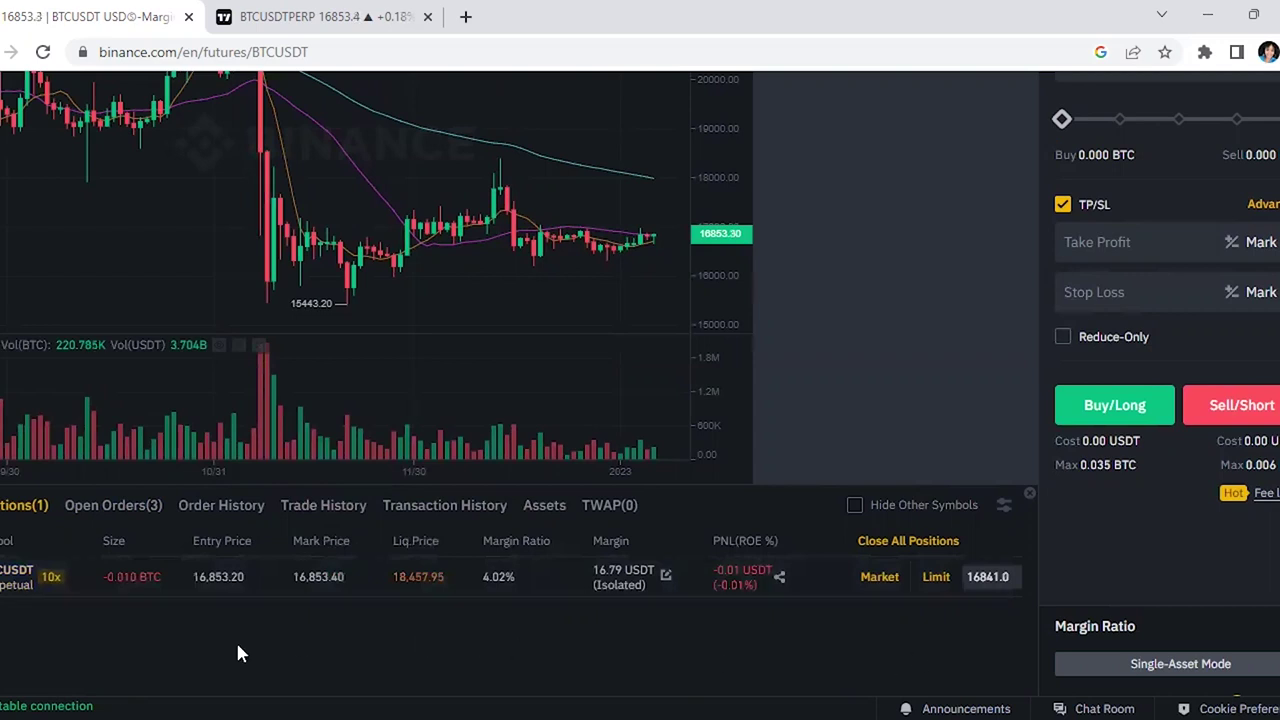
pyautogui.scroll(-2, 226, 663)
pyautogui.scroll(2, 257, 617)
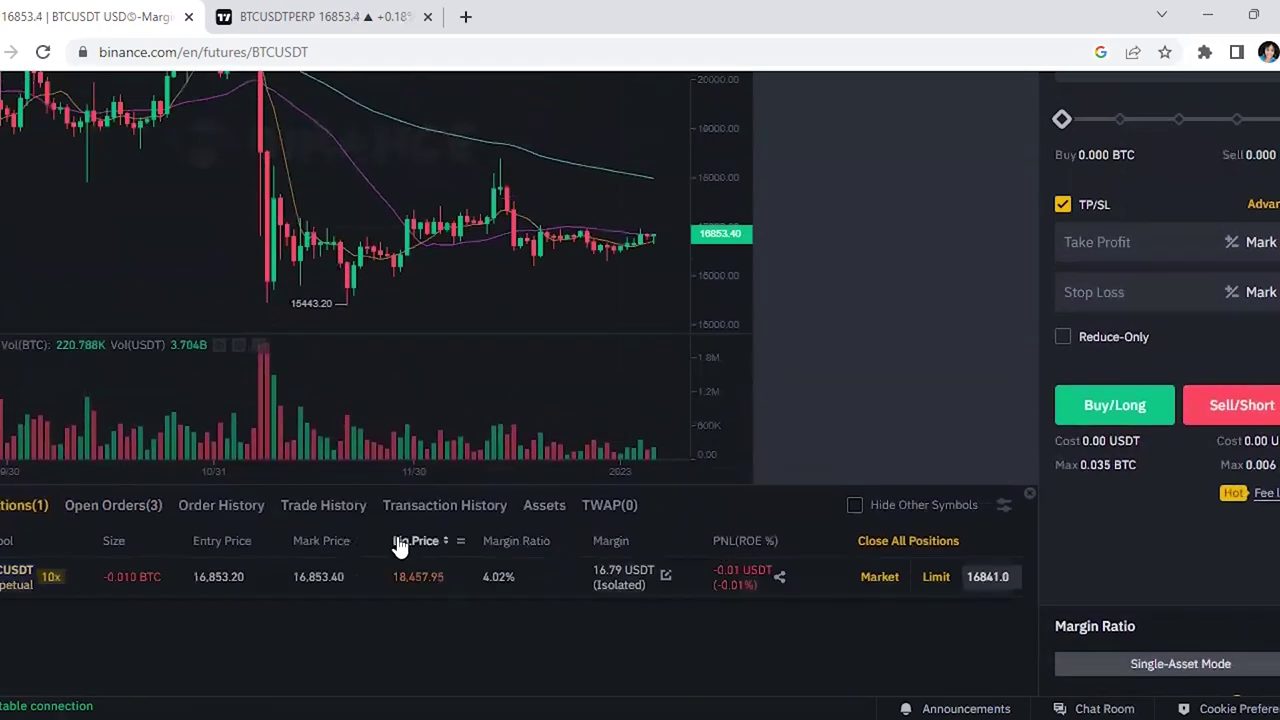
pyautogui.scroll(3, 600, 590)
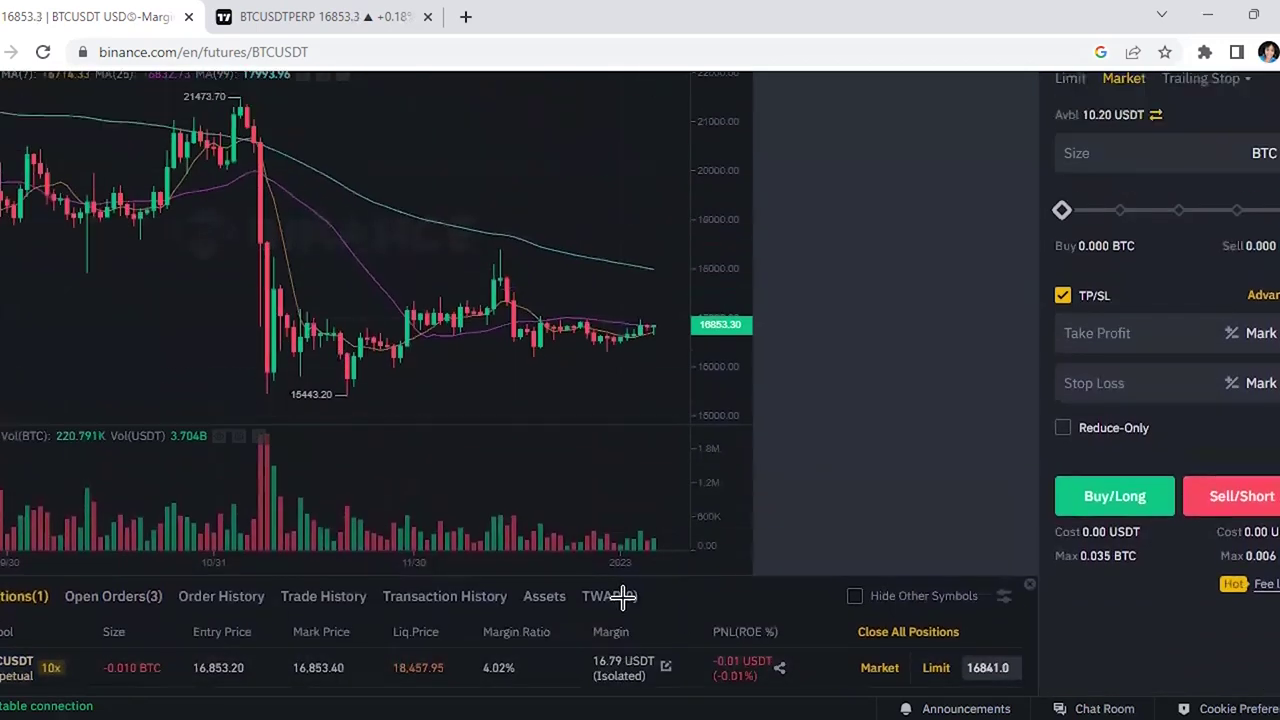
pyautogui.scroll(-4, 622, 598)
pyautogui.scroll(3, 749, 606)
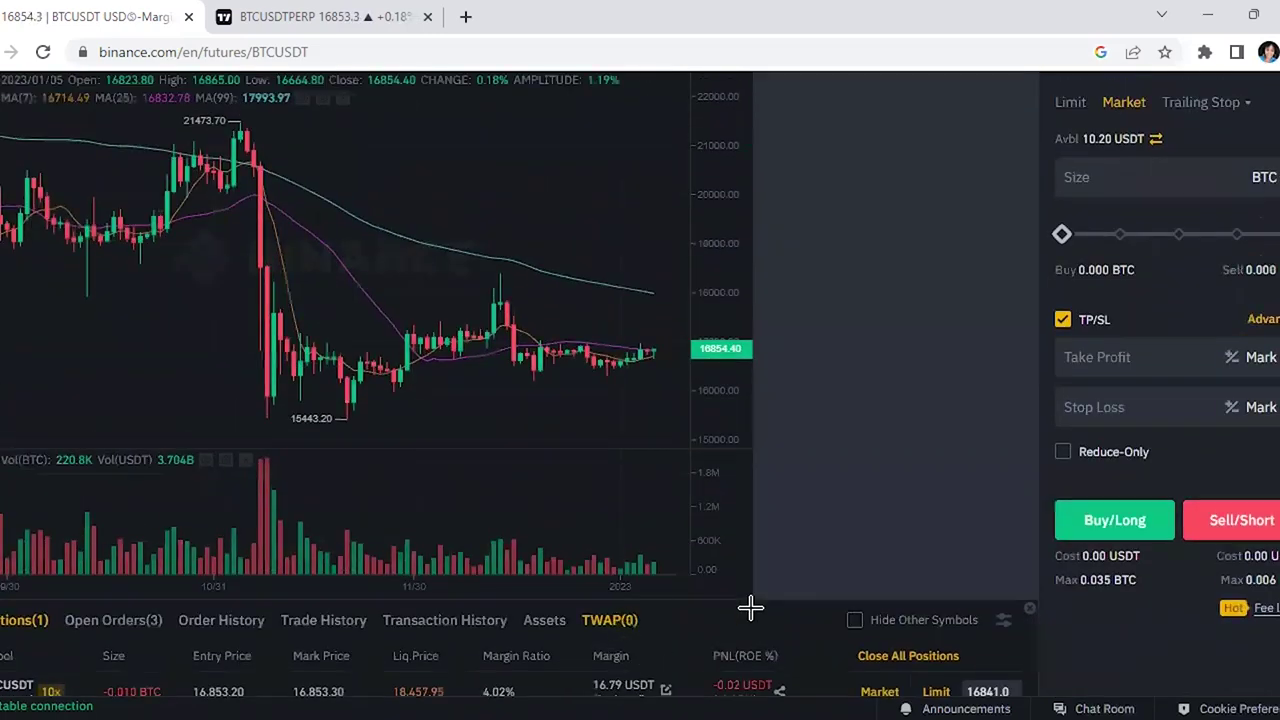
pyautogui.scroll(-4, 1189, 515)
pyautogui.scroll(2, 1183, 530)
pyautogui.scroll(-2, 1175, 500)
pyautogui.scroll(1, 1100, 480)
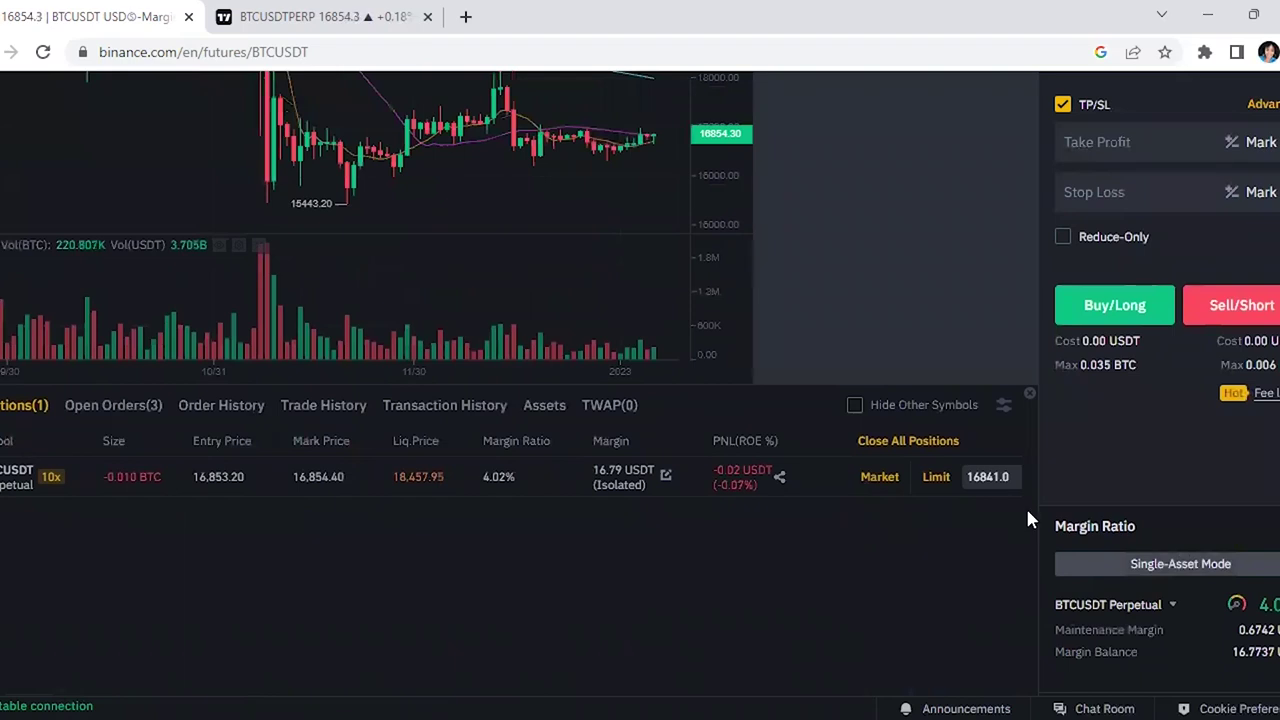
# Review the market order form's take-profit and stop-loss entries and its long and short options.
pyautogui.scroll(3, 1220, 560)
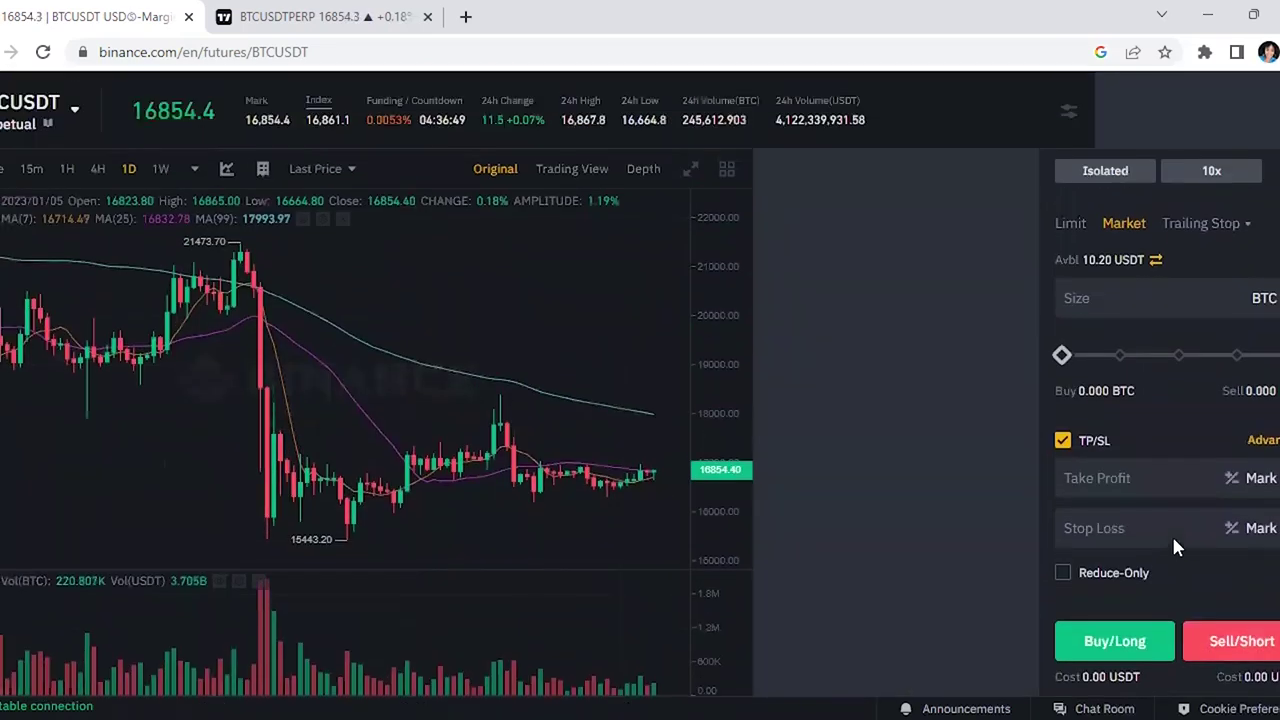
pyautogui.scroll(1, 1174, 538)
pyautogui.click(1175, 538)
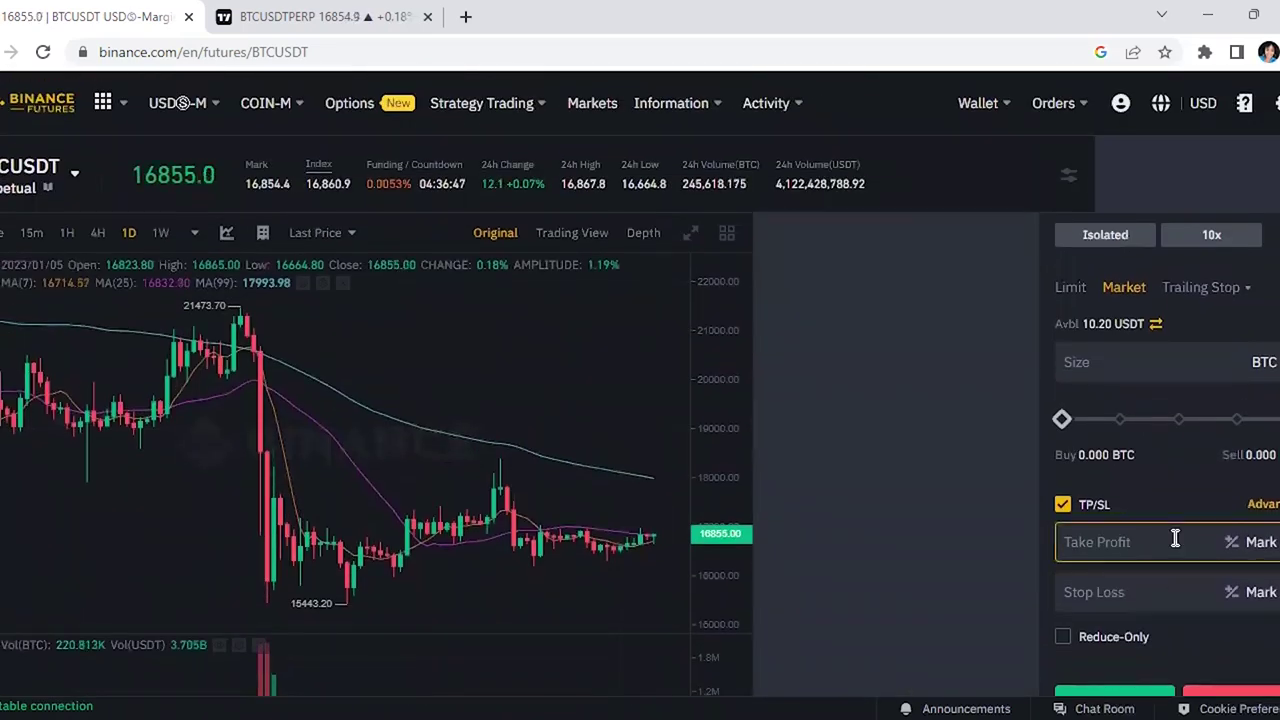
pyautogui.scroll(-2, 1175, 538)
pyautogui.scroll(-2, 1245, 535)
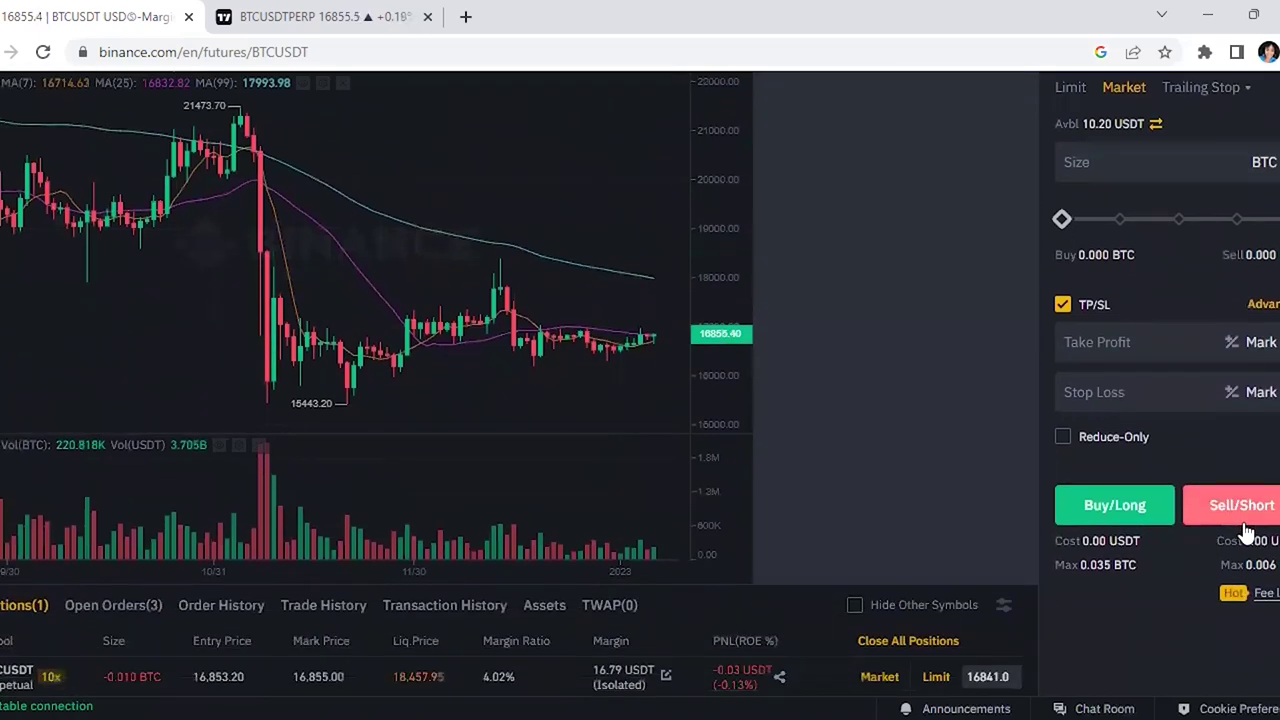